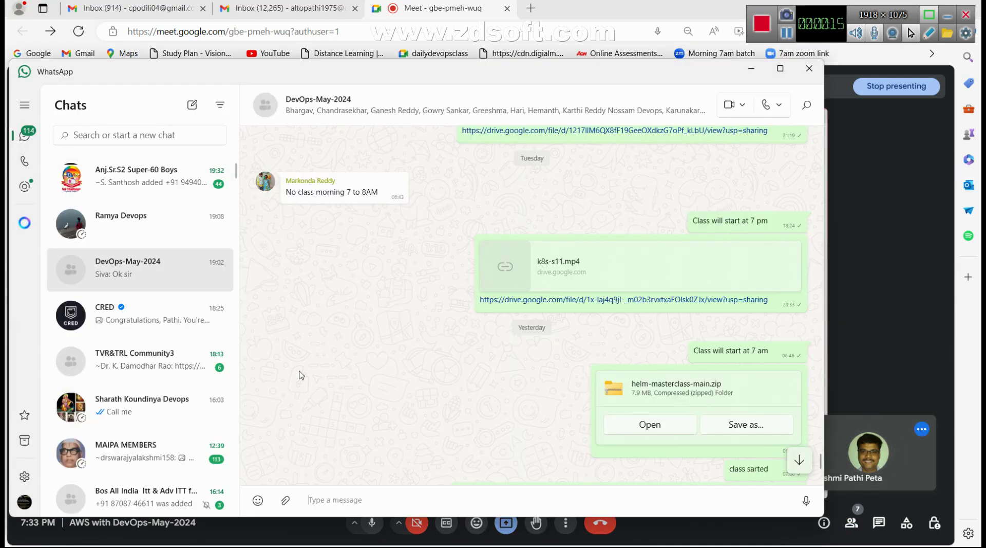
- Open the shared helm-masterclass-main.zip from the DevOps-May-2024 chat and enter its helm-masterclass-main folder
click(649, 424)
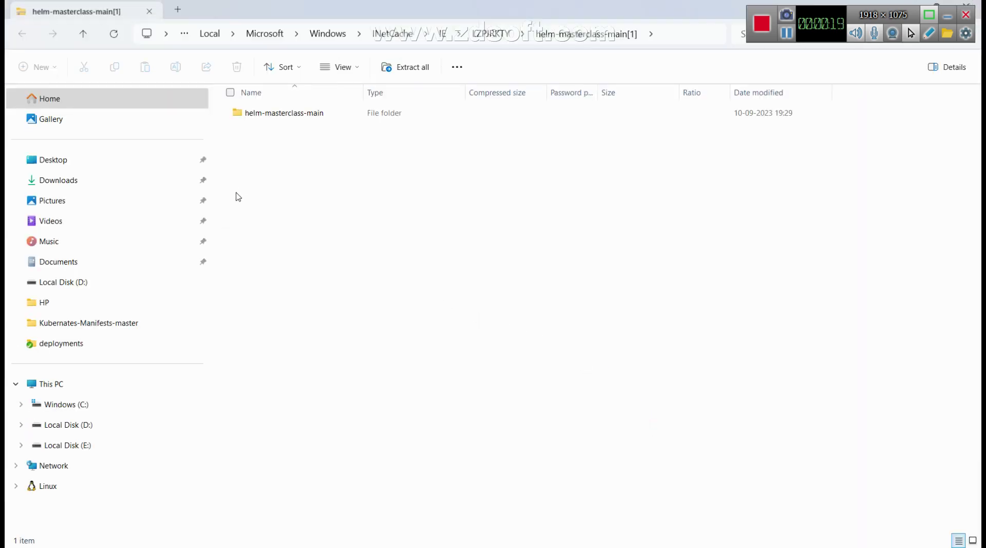
double_click(276, 116)
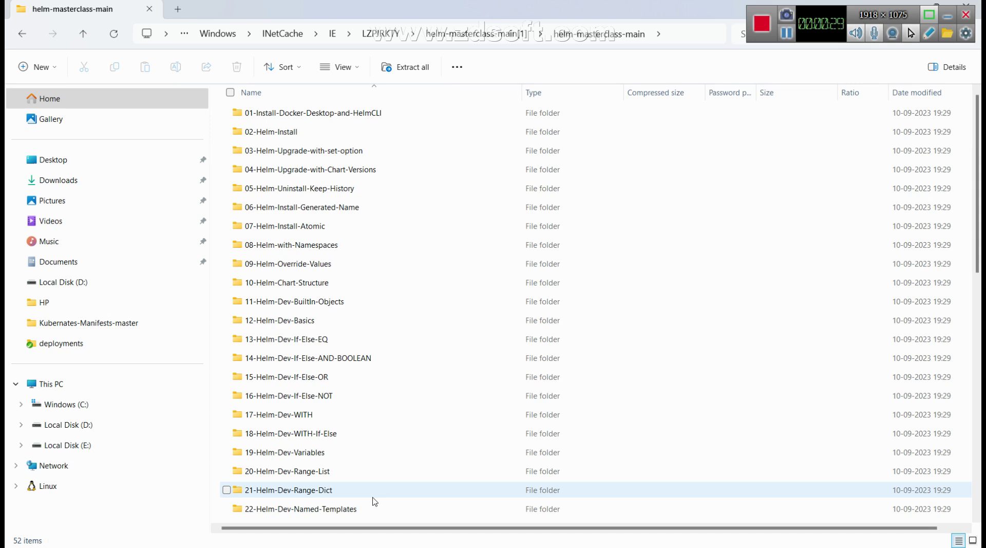
click(949, 23)
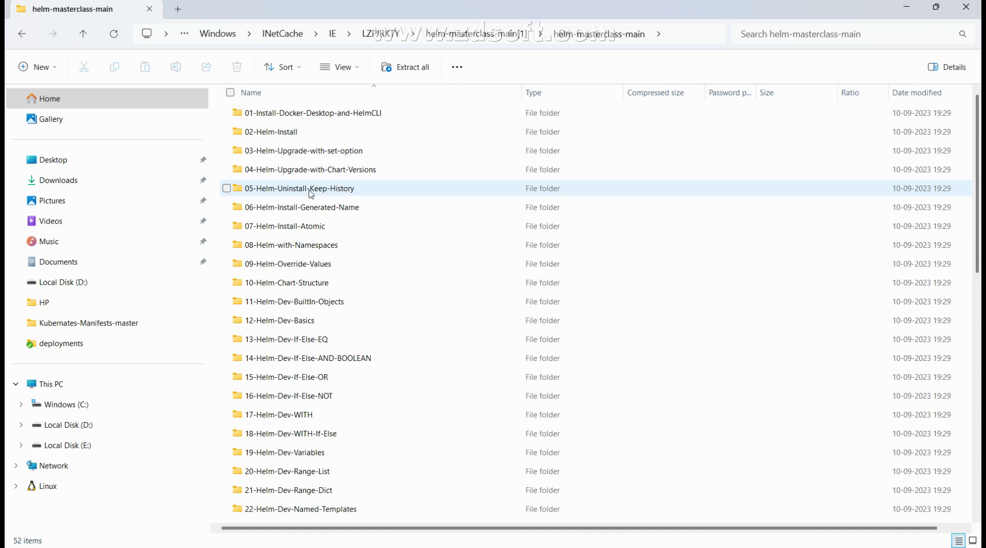
- Open the README from the 05-Helm-Uninstall-Keep-History folder in VS Code and maximize the editor window
double_click(276, 196)
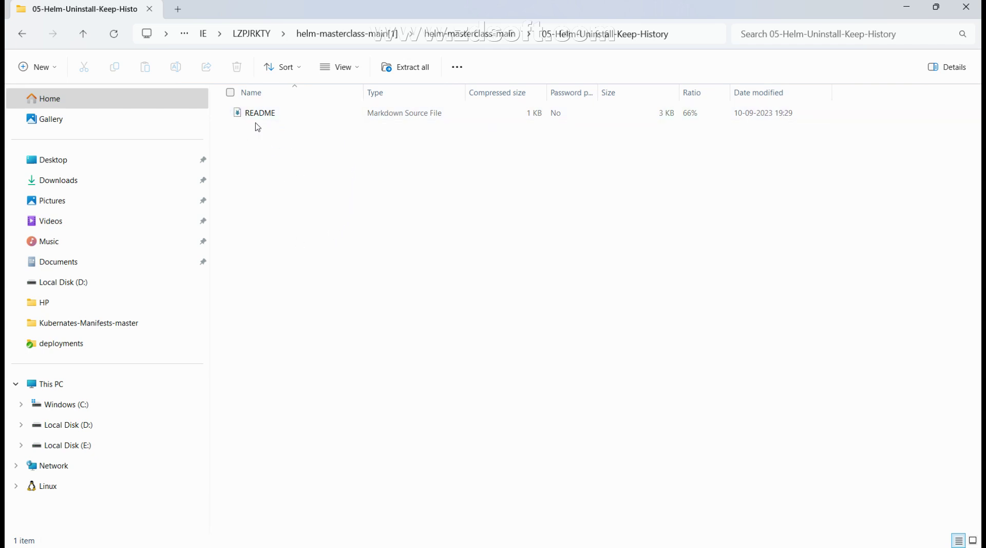
click(262, 124)
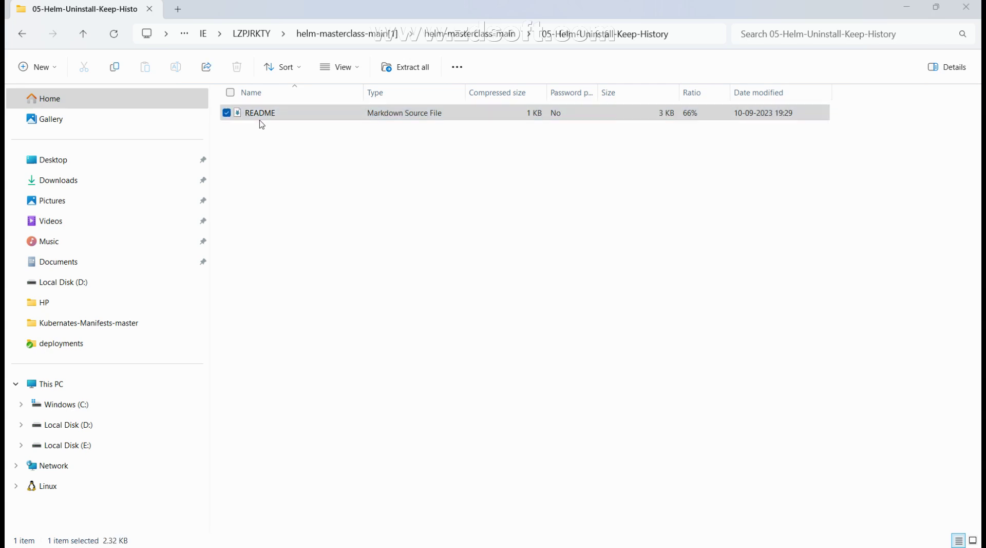
double_click(261, 124)
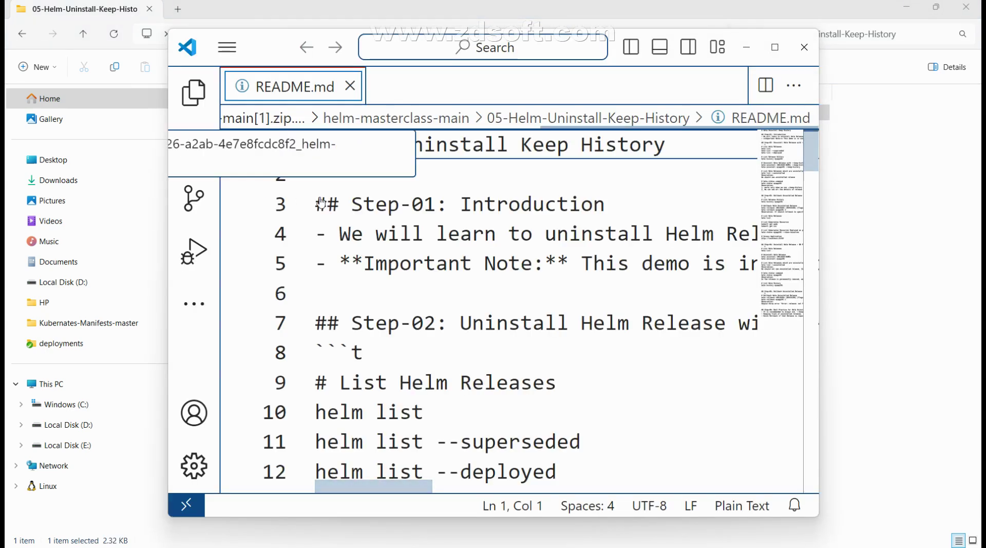
click(776, 47)
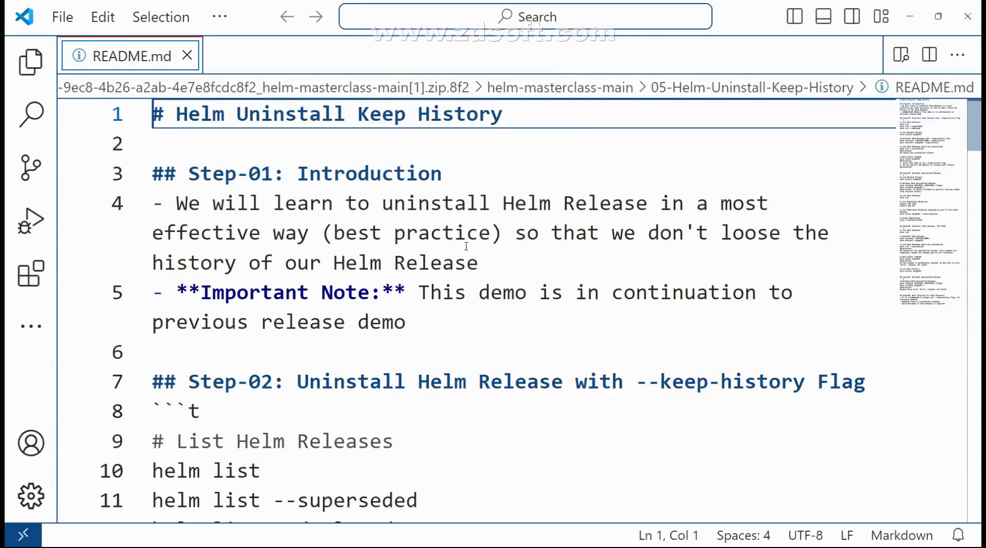
- Add "#MOP" on the empty line 2 below the Helm Uninstall Keep History heading
click(174, 149)
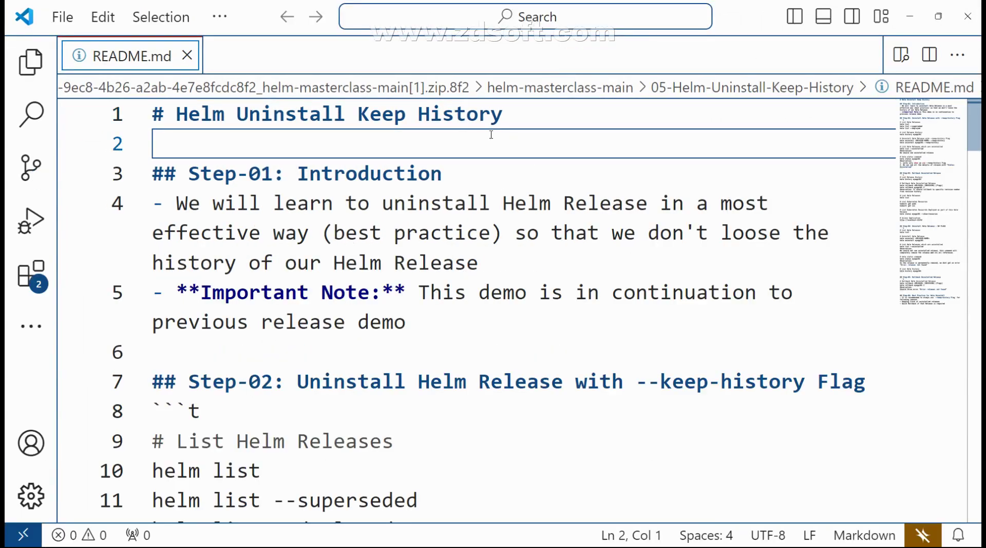
text(#)
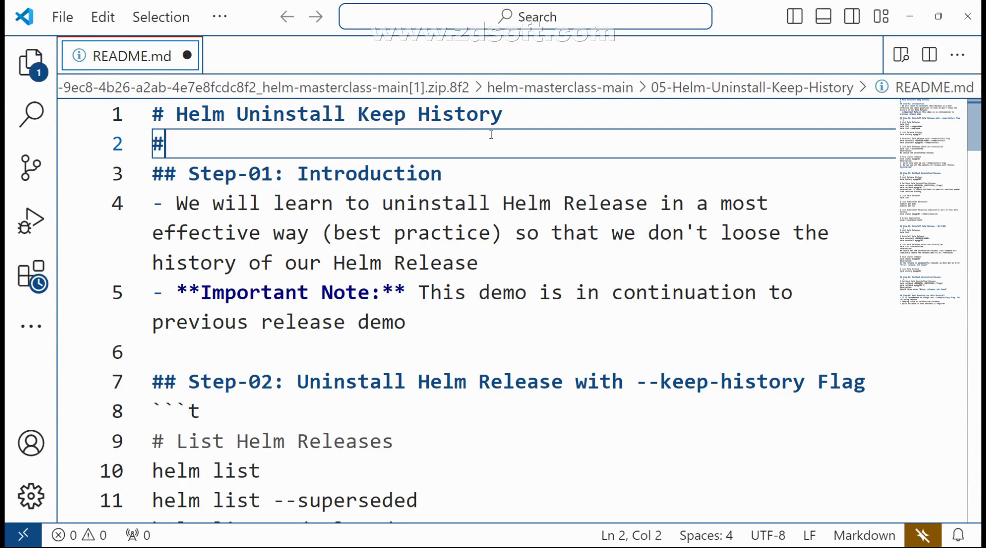
text(MOP)
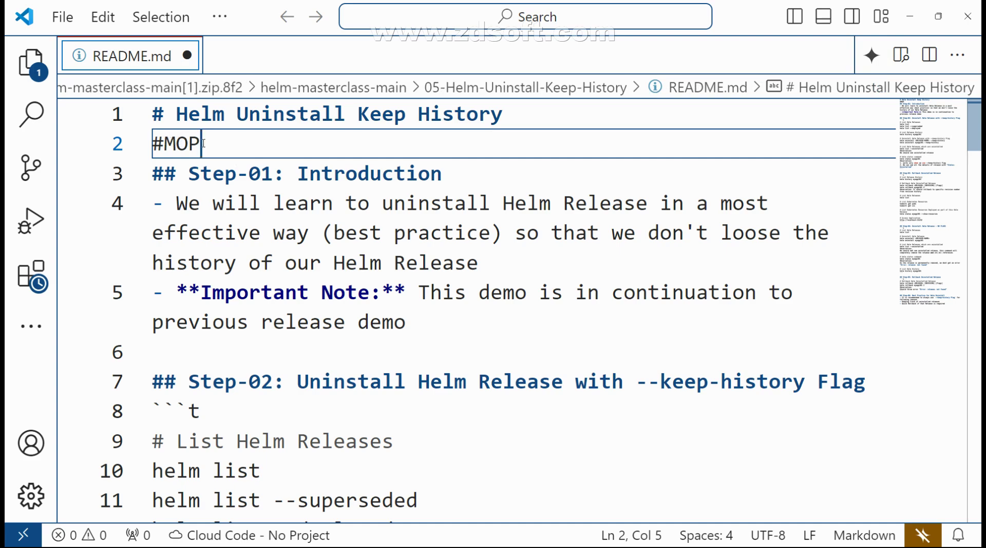
- Review the README's Step-02 commands for listing releases, viewing history and uninstalling with --keep-history
scroll(297, 195, down, 5)
scroll(297, 194, down, 4)
scroll(290, 212, up, 2)
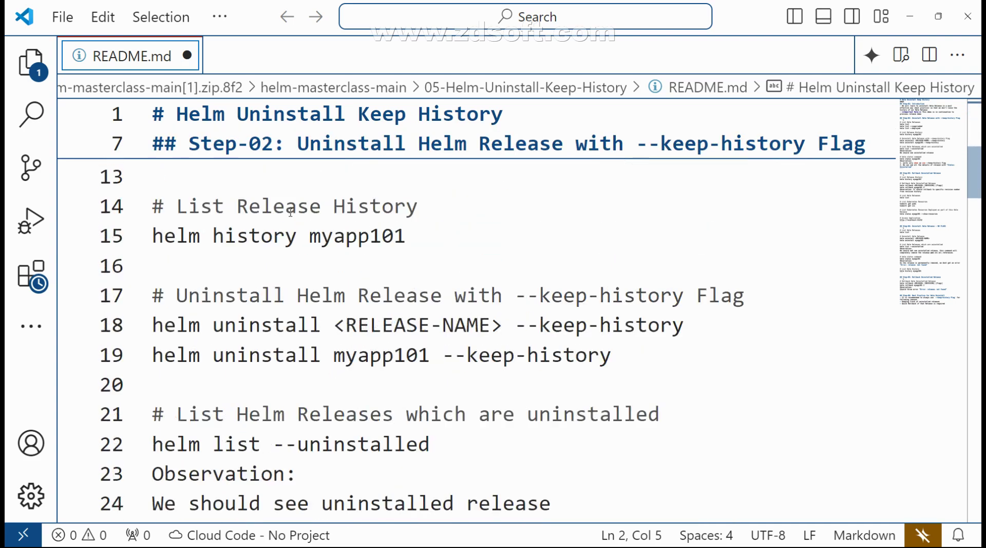
scroll(290, 212, up, 3)
scroll(290, 211, down, 5)
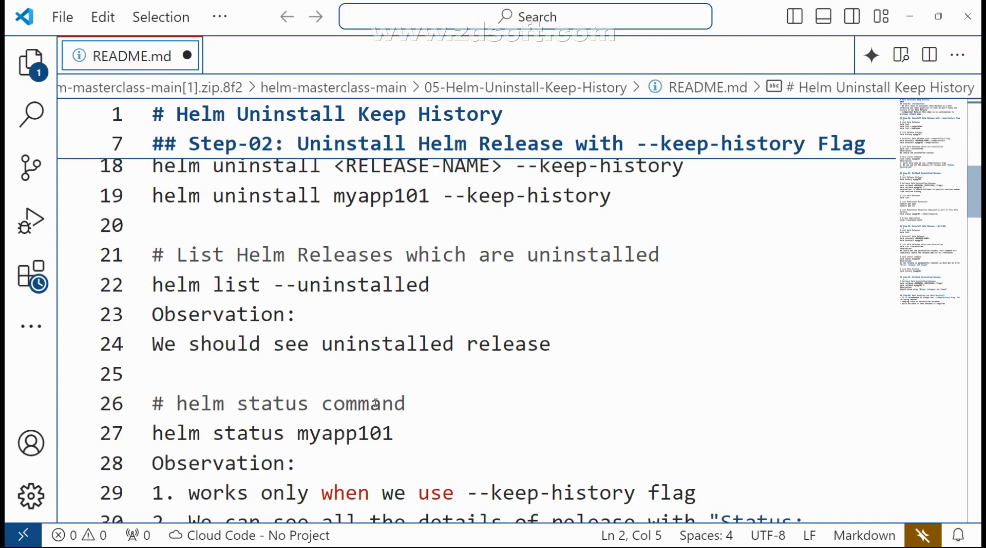
scroll(349, 321, up, 2)
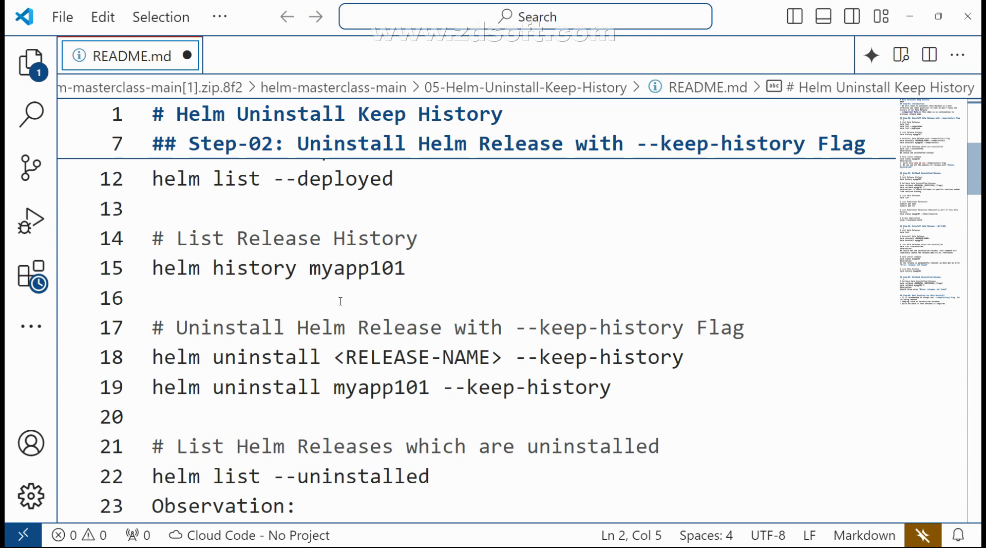
scroll(341, 301, up, 4)
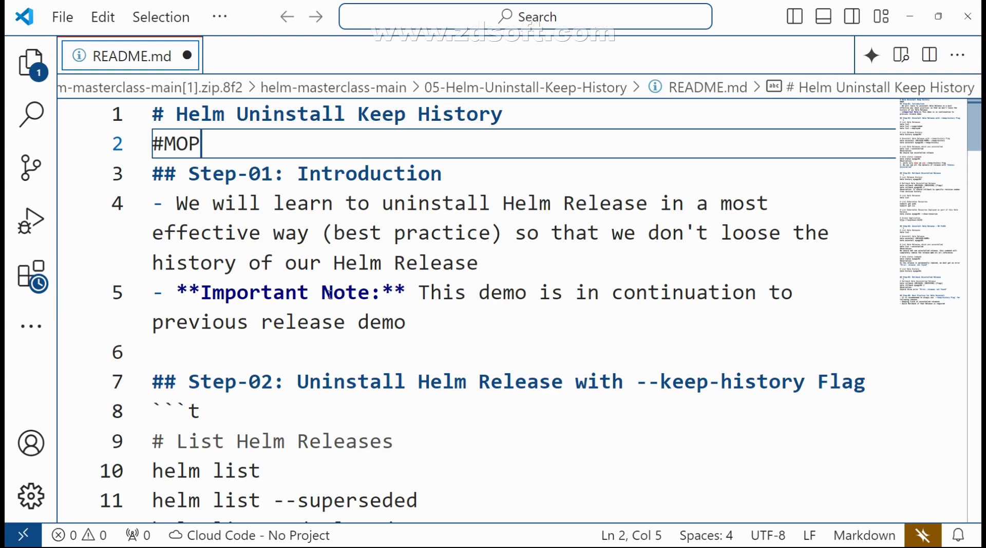
scroll(329, 294, down, 2)
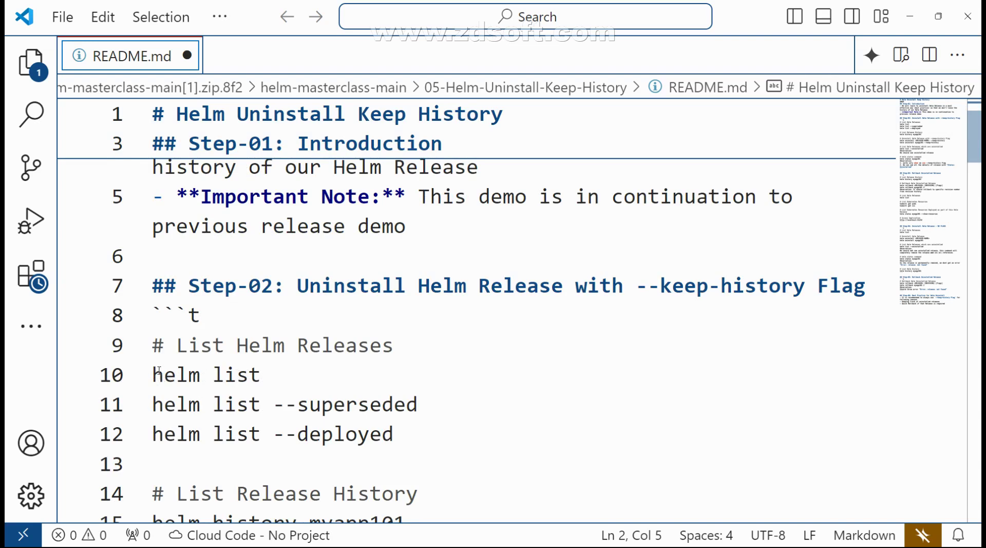
click(264, 374)
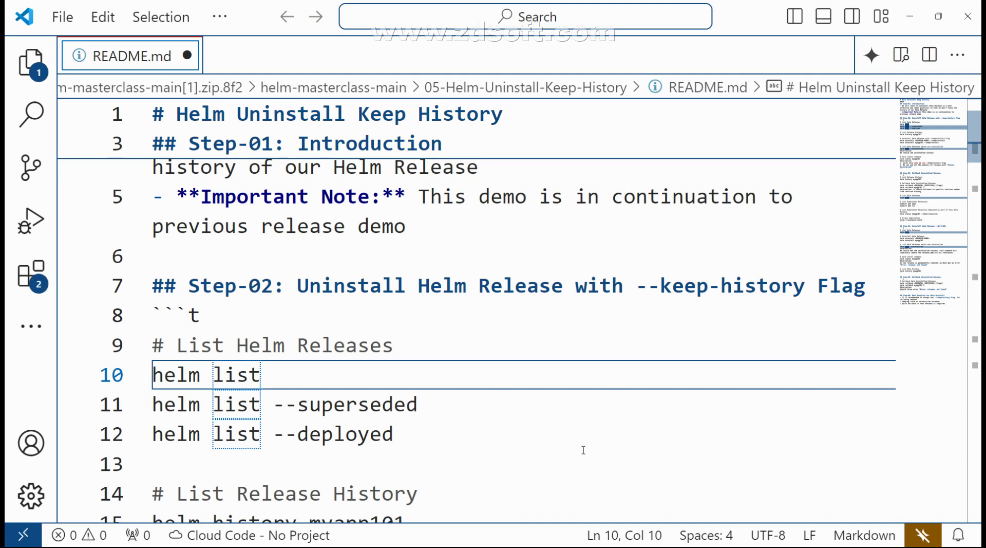
- Open a Command Prompt and list the Kubernetes cluster nodes with "kubectl get nodes"
key(super+r)
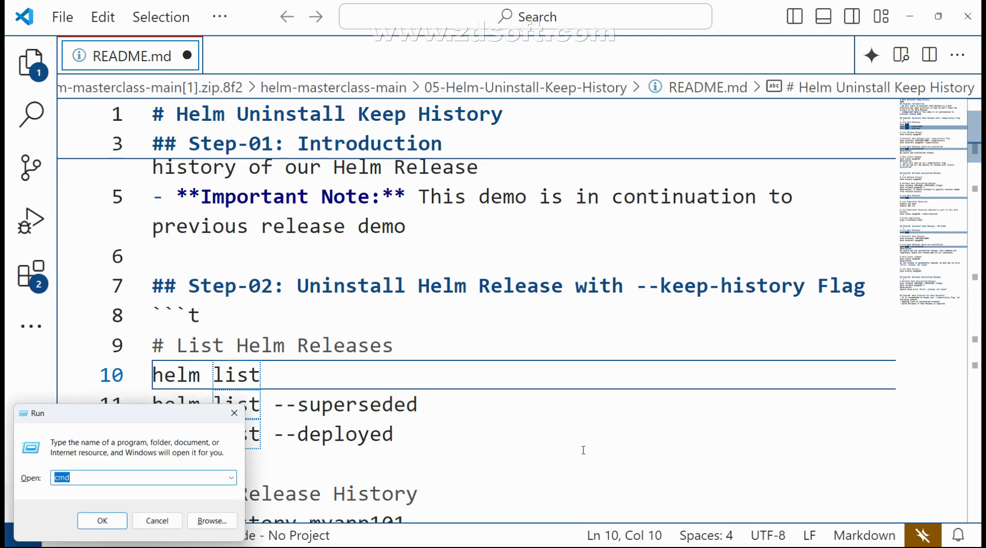
text(cmd)
key(Return)
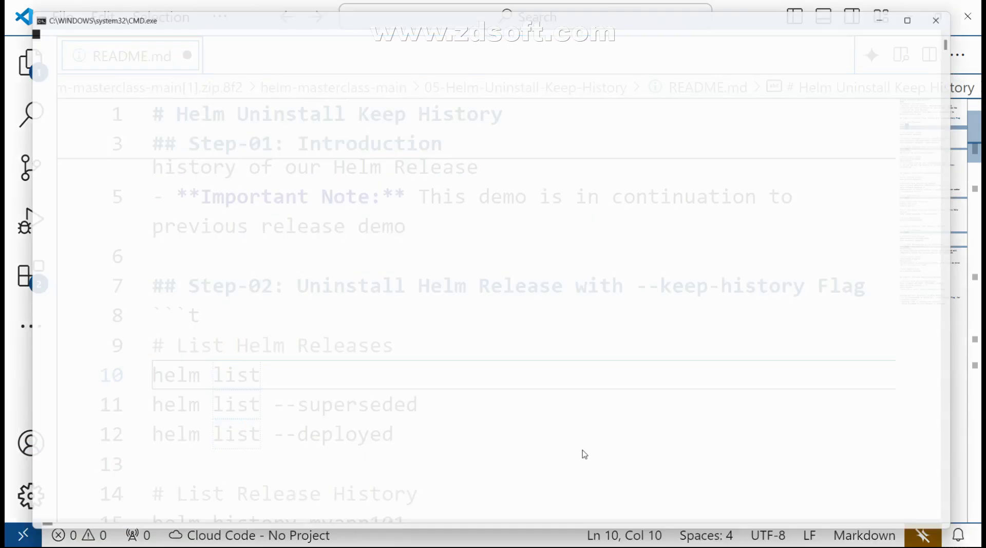
text(KUBE)
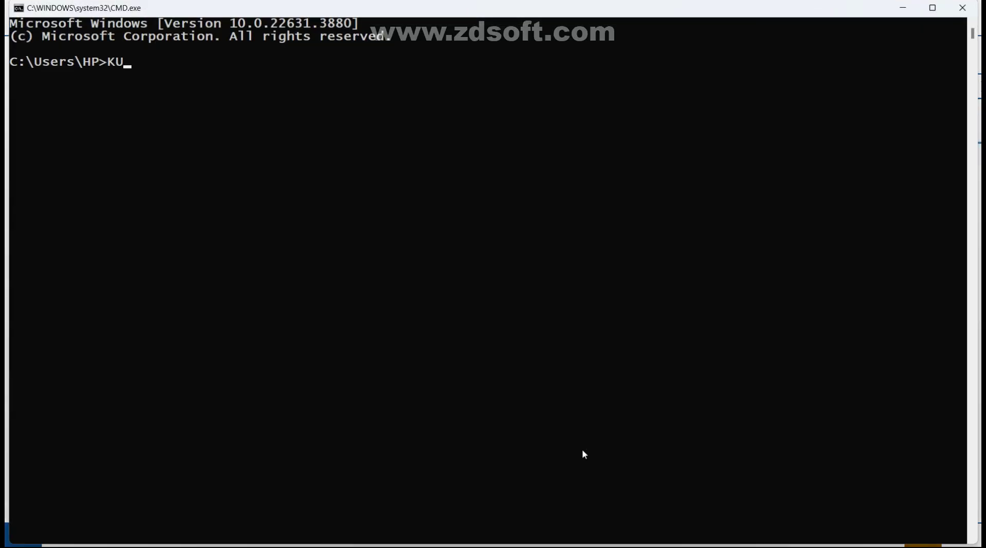
key(BackSpace)
key(BackSpace)
key(BackSpace)
key(BackSpace)
text(kubectl get nodes)
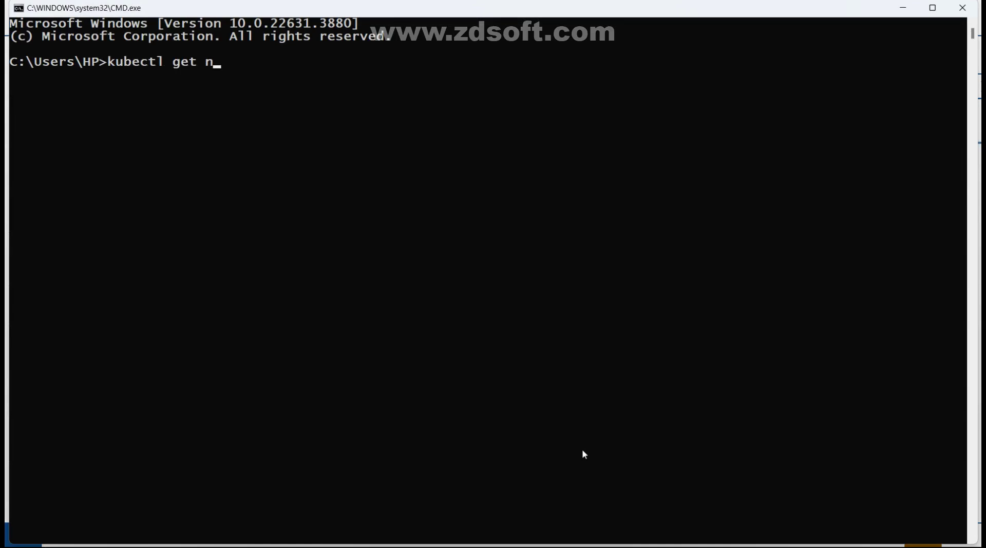
key(Return)
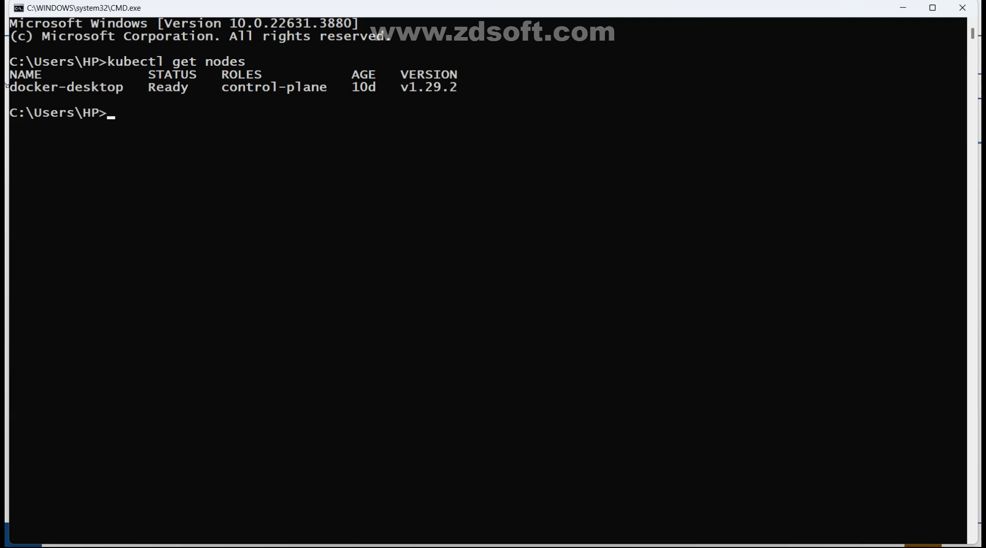
- List the Helm releases and show the revision history of myrel-1 with "helm history myrel-1"
text(helm list)
key(Return)
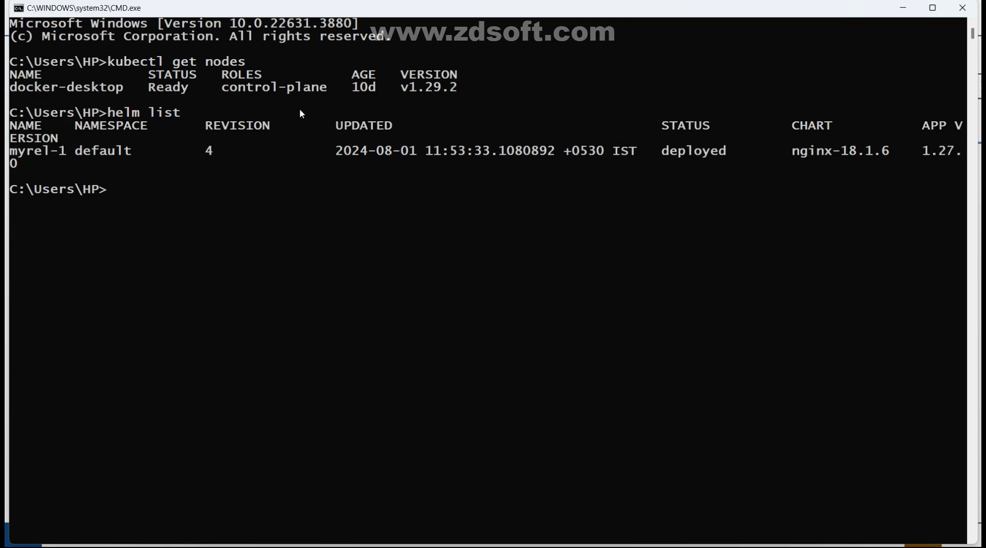
text(helm history)
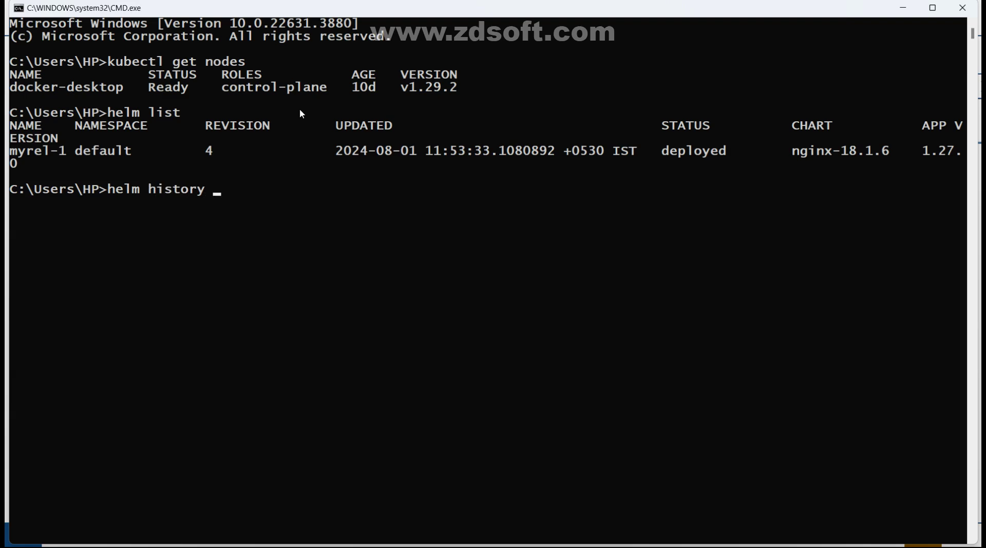
text( myrel-1)
key(Return)
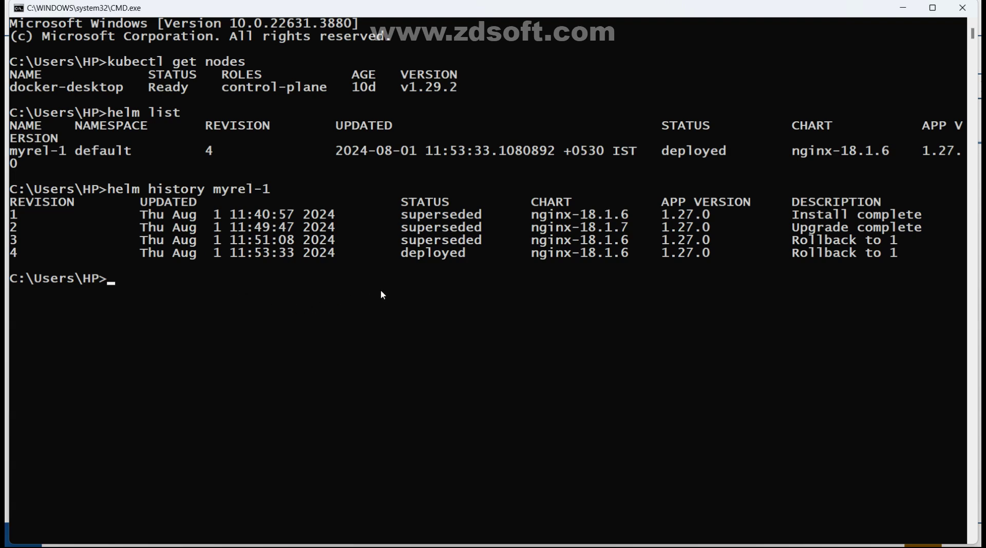
- Highlight the status of revision 4, then the status and number of revision 2, in the myrel-1 history
click(404, 257)
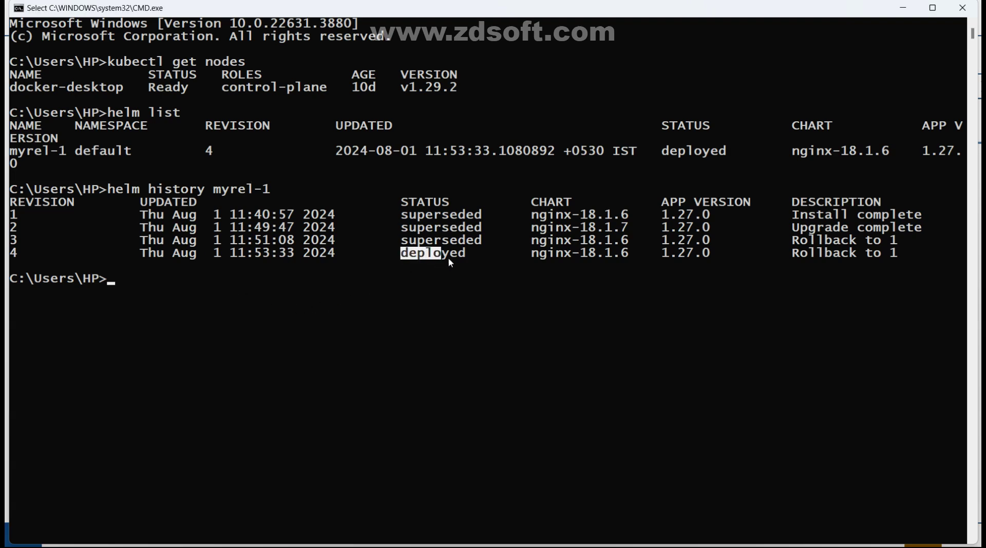
click(404, 229)
drag(404, 232, 482, 235)
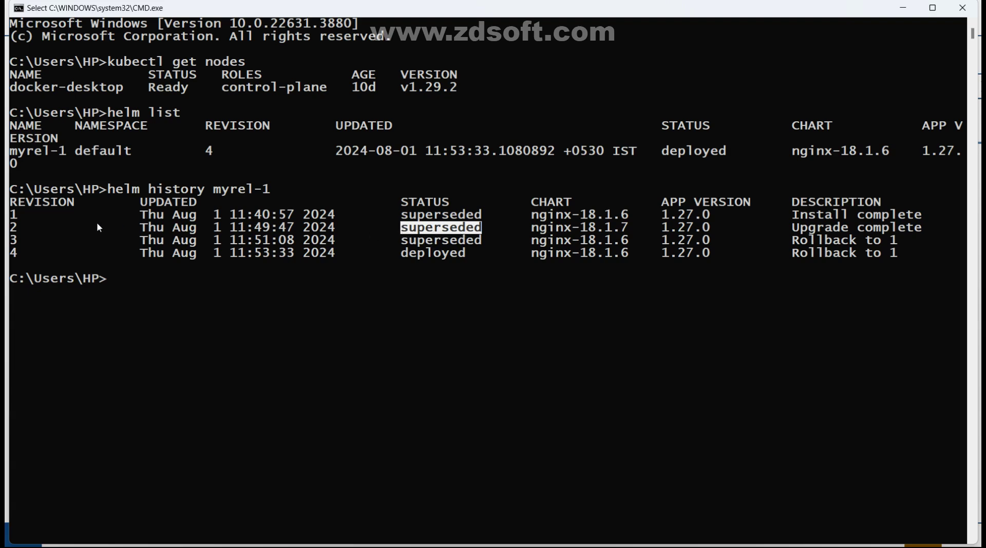
click(11, 231)
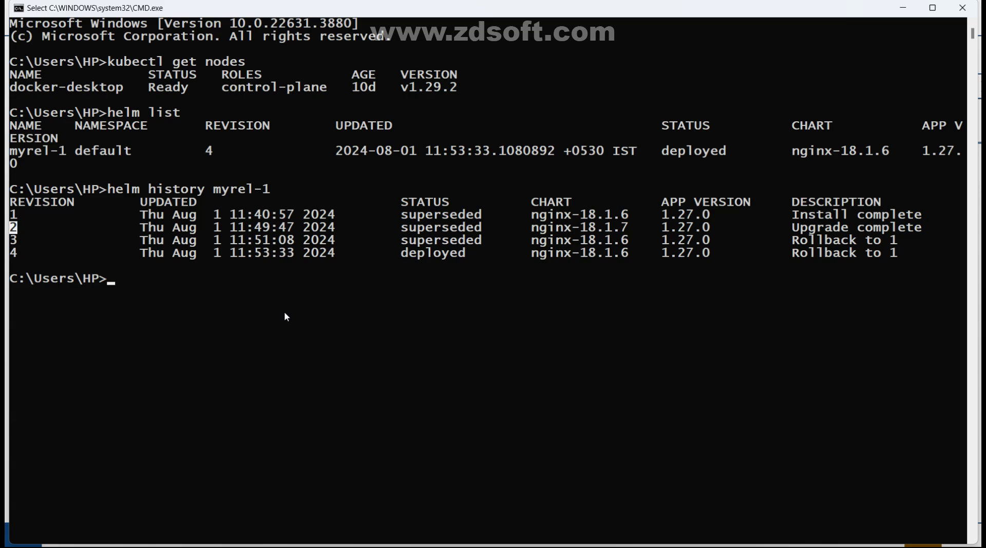
- Roll back the myrel-1 release to revision 2 with "helm rollback myrel-1 2"
text(helm )
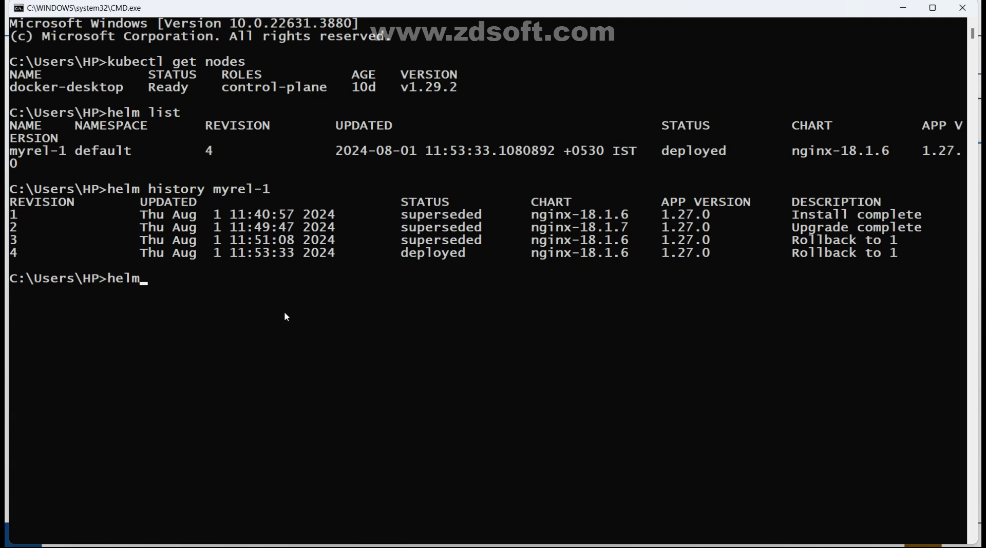
text(rollback)
text(myrel-)
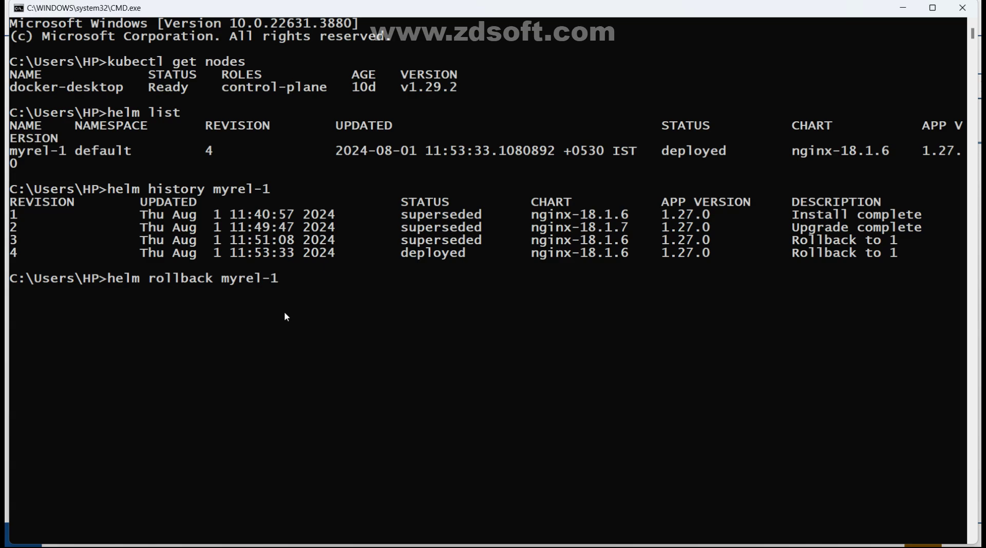
text(1)
key(BackSpace)
text(2)
key(Return)
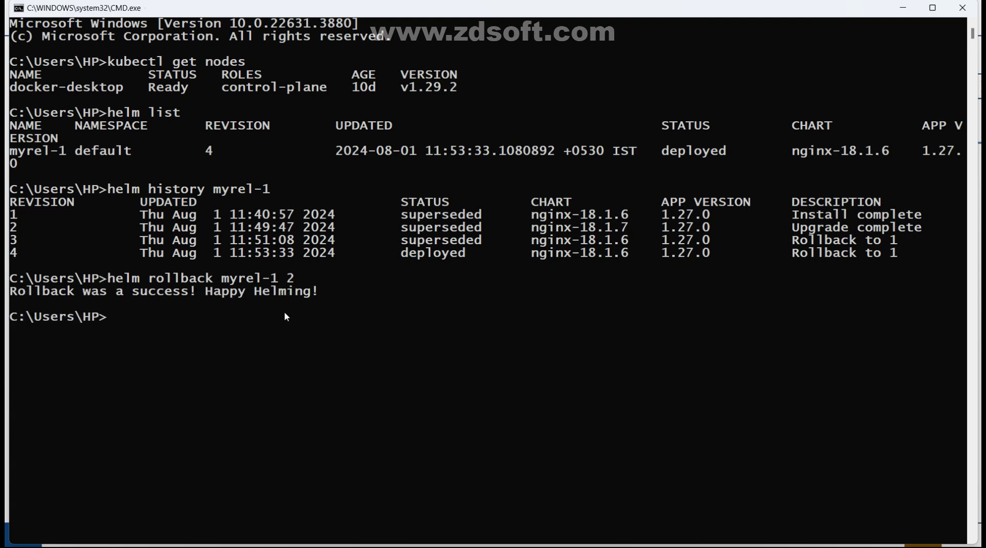
- Show the revision history of myrel-1 again to check the rollback
key(Up)
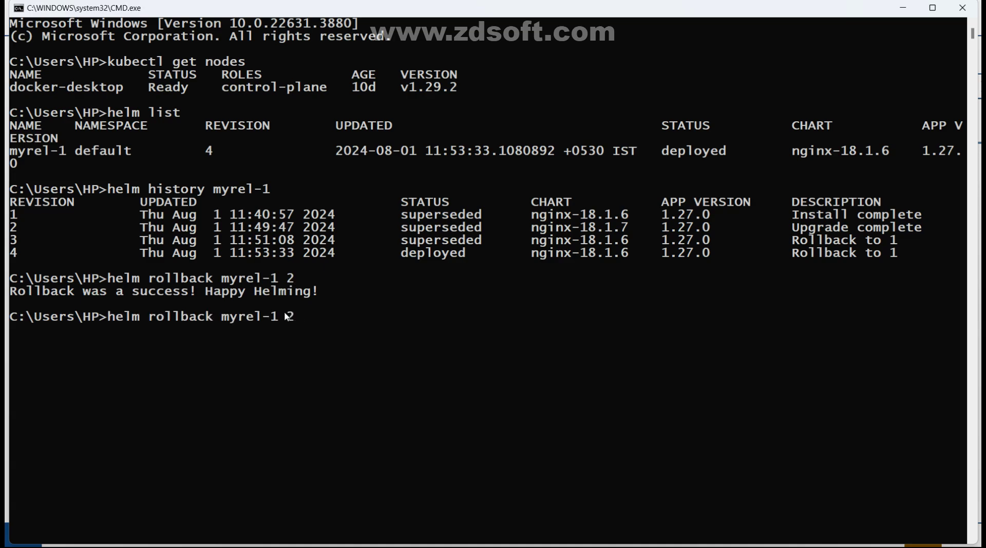
key(Up)
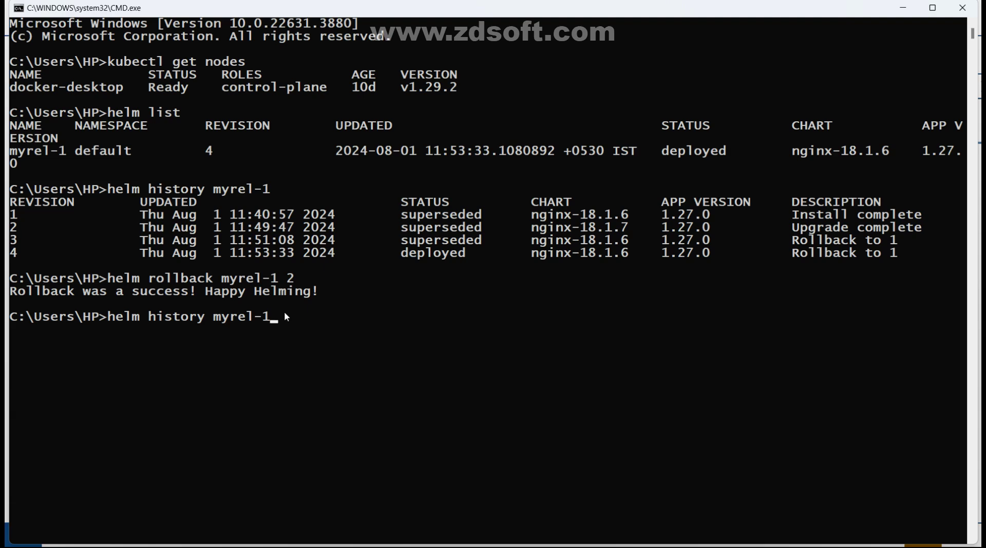
key(Return)
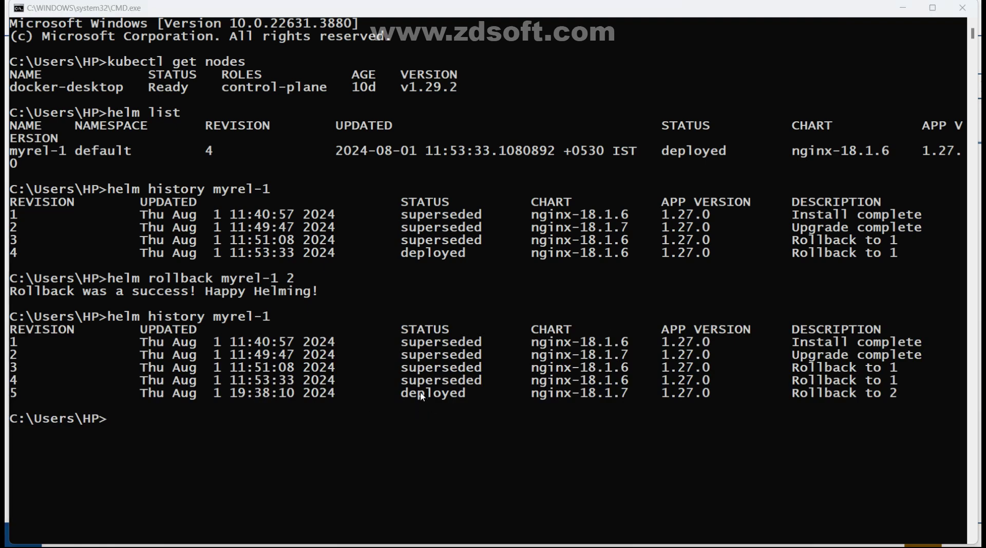
- Switch to the README and highlight the "helm list --superseded" and "helm list --deployed" commands in Step-02
key(alt+Tab)
scroll(518, 305, down, 1)
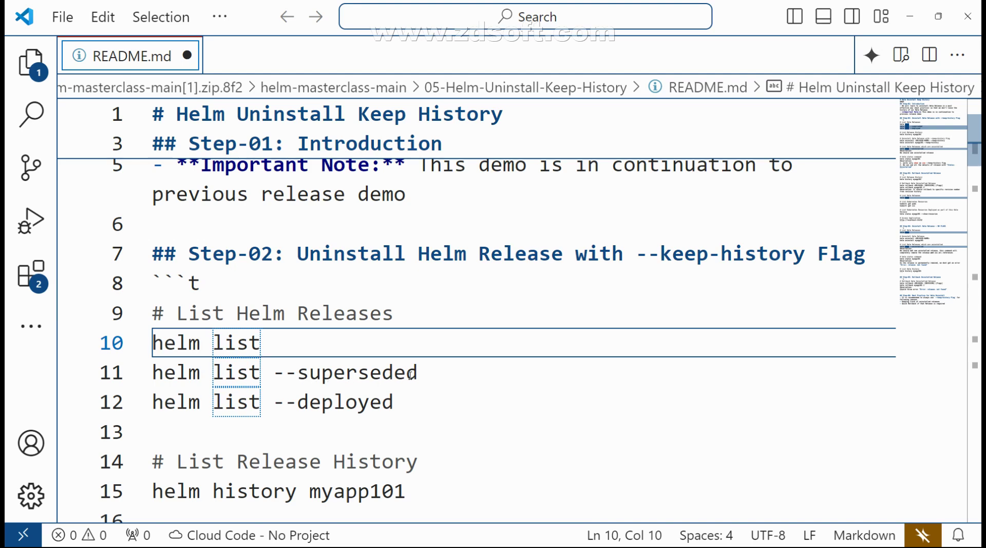
drag(165, 372, 432, 371)
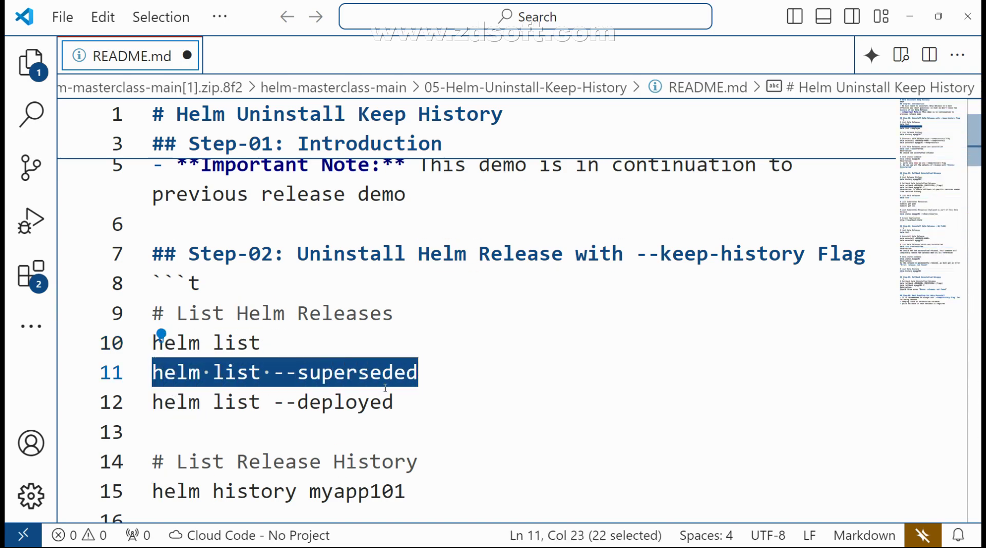
drag(157, 403, 396, 398)
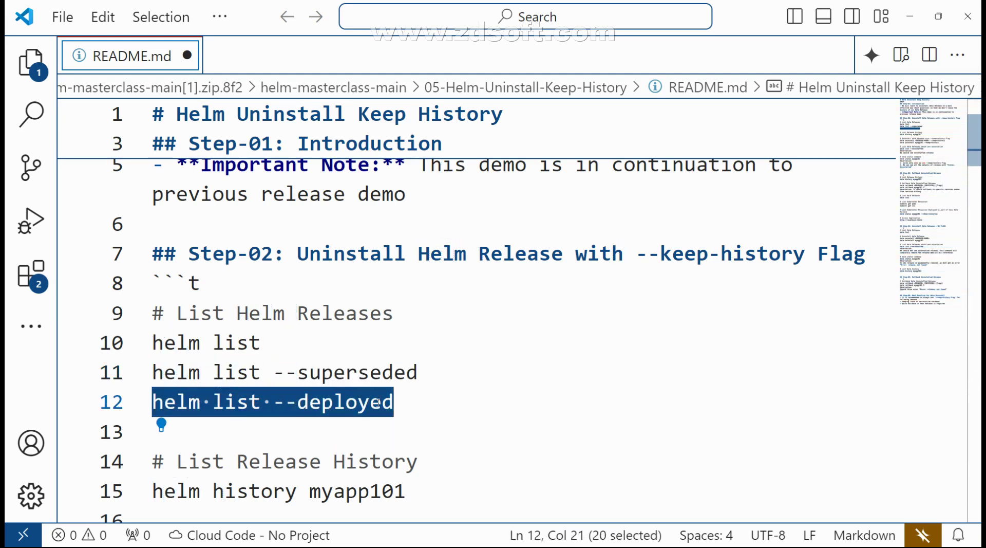
click(373, 402)
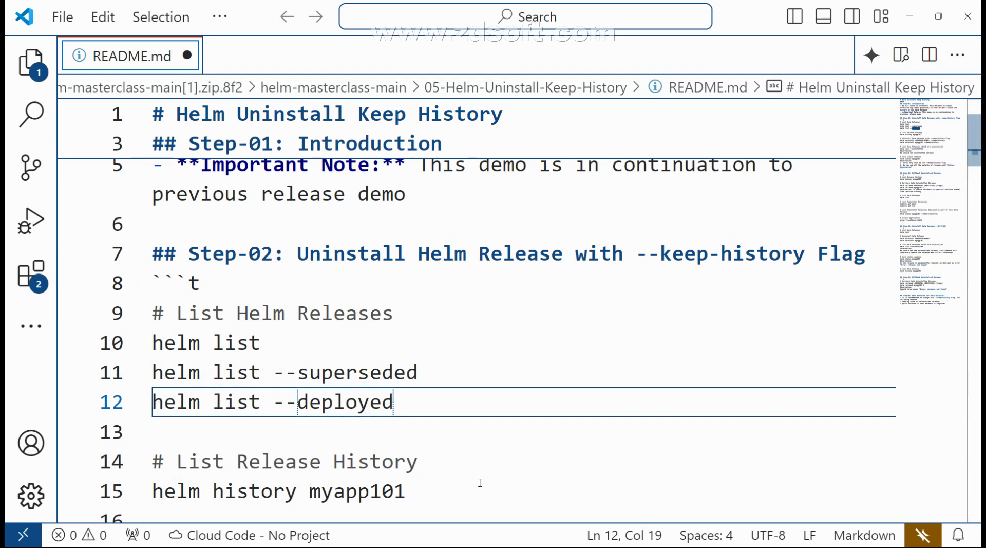
- Switch to the command prompt and try to list superseded revisions with "helm list myrel-1 --superseded"
key(alt+Tab)
text(h)
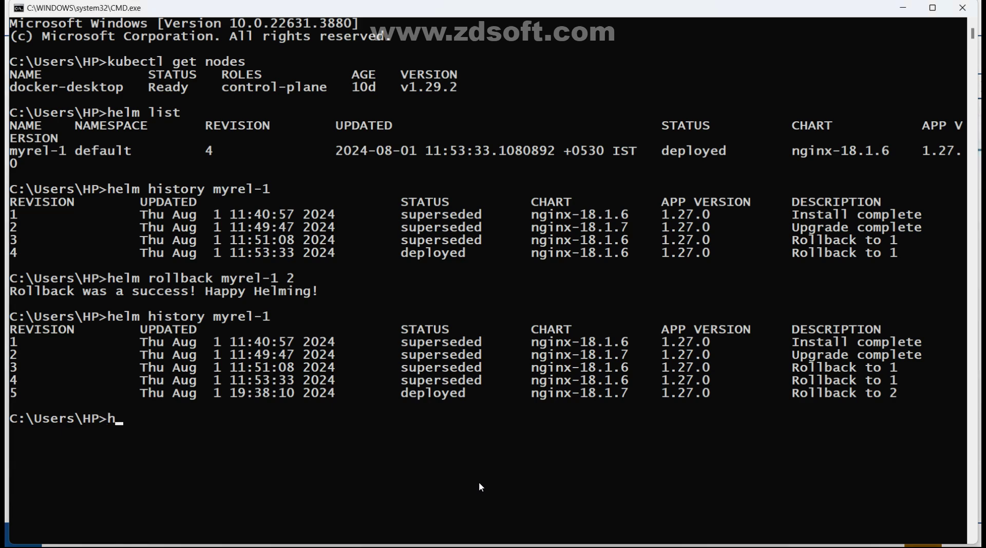
text(elm list --)
key(BackSpace)
text(myrel-1 --)
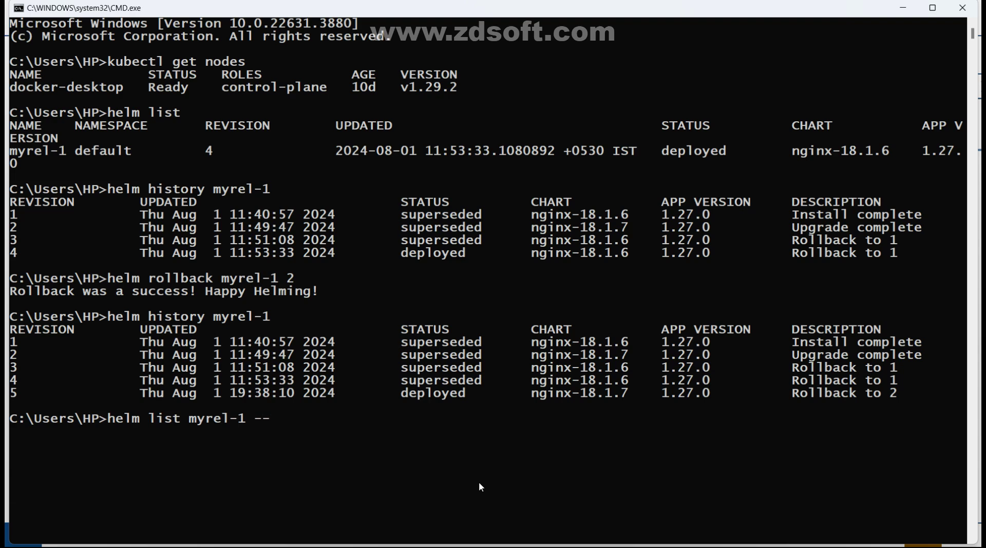
text(superseded)
key(Return)
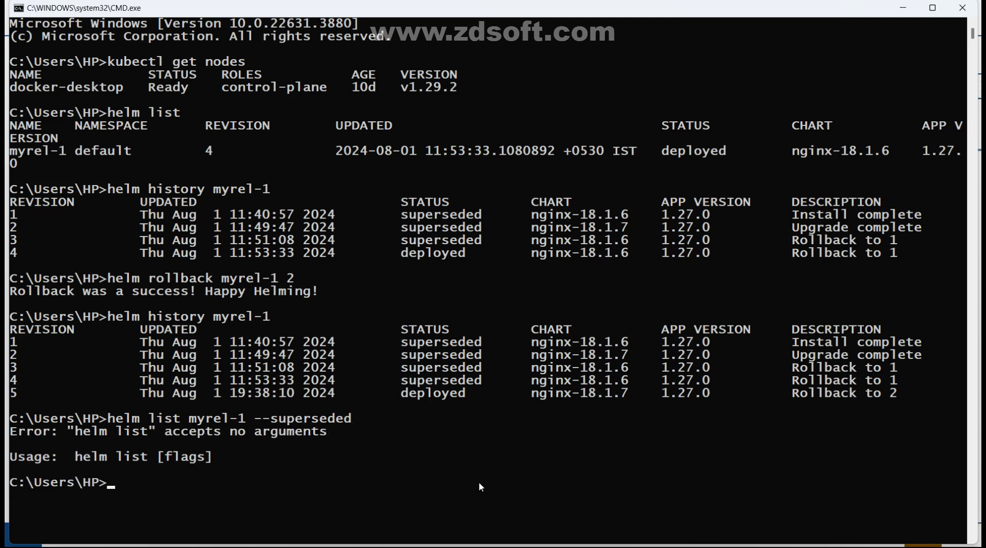
- Check the README command, then list superseded releases with "helm list --superseded", leaving out the release name
key(alt+Tab)
key(alt+Tab)
key(Up)
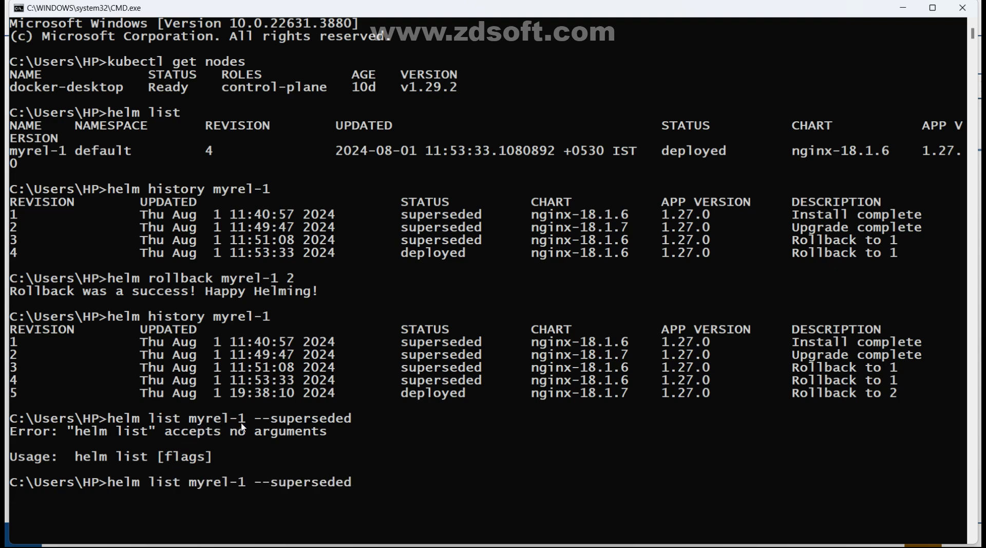
key(Left)
key(Left)
key(Left)
key(Left)
key(Left)
key(Left)
key(Left)
key(Left)
key(Left)
key(Left)
key(Left)
key(Left)
key(Left)
key(BackSpace)
key(BackSpace)
key(BackSpace)
key(BackSpace)
key(BackSpace)
key(BackSpace)
key(BackSpace)
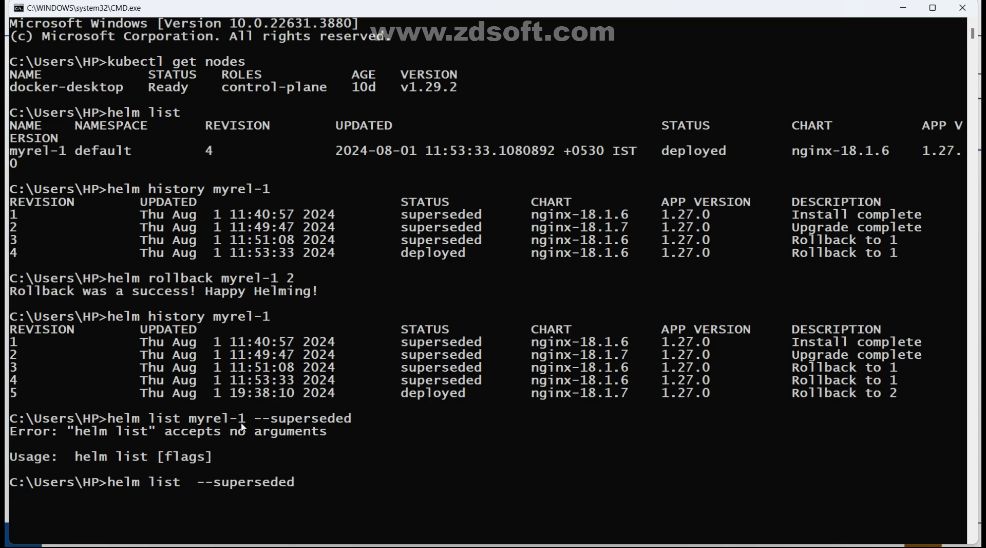
key(Return)
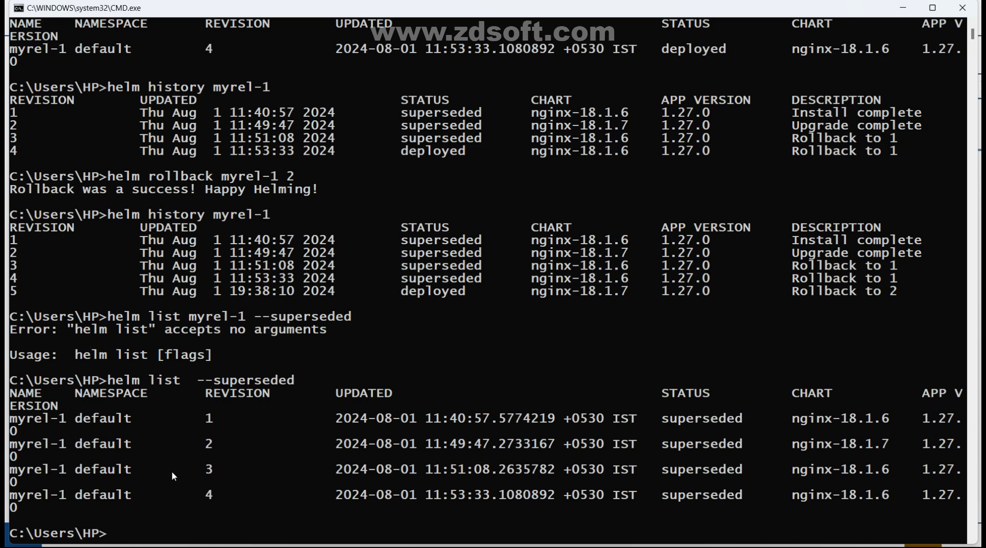
- Try to restrict the superseded list to one release by running "helm list --superseded myrel-1"
key(Up)
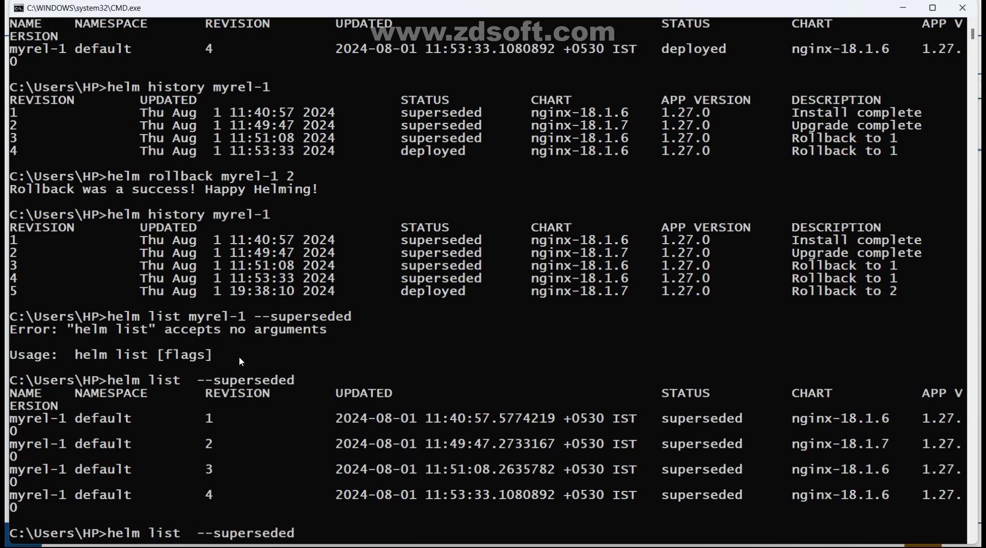
text(myrel-1)
key(Return)
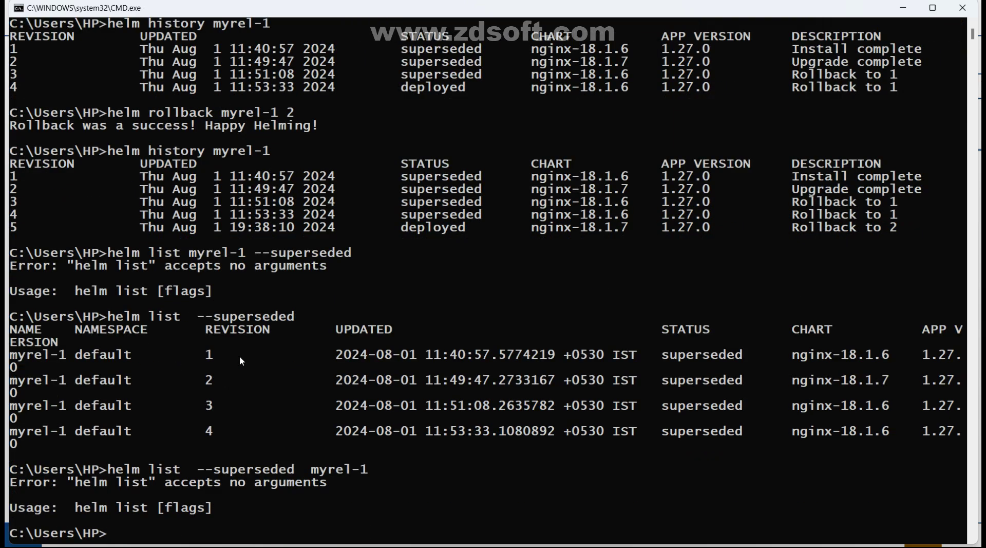
- Reduce the recalled command to "helm list" and show its help with the --help flag
key(Up)
key(BackSpace)
key(BackSpace)
key(BackSpace)
key(BackSpace)
key(BackSpace)
key(BackSpace)
key(BackSpace)
key(BackSpace)
key(BackSpace)
key(BackSpace)
key(BackSpace)
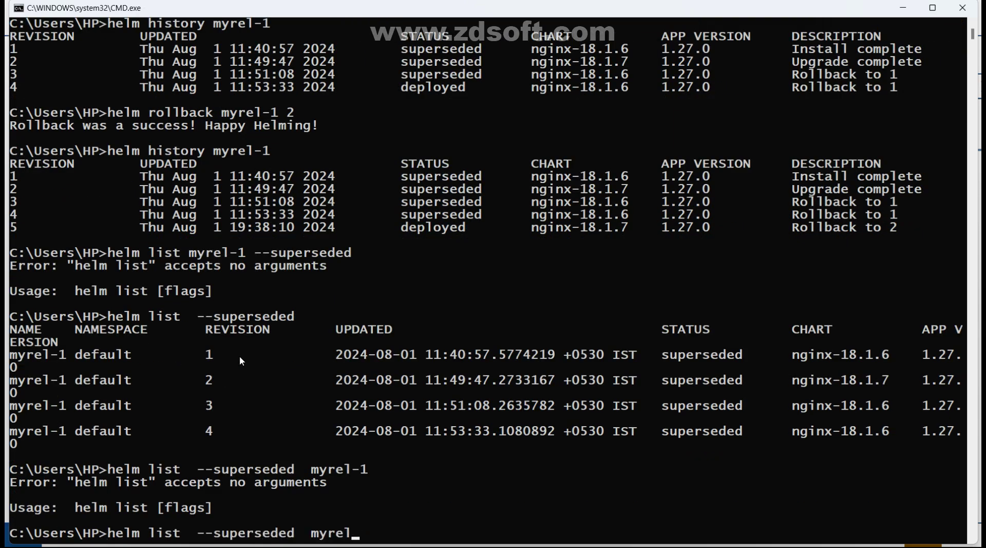
key(BackSpace)
key(BackSpace)
key(BackSpace)
key(BackSpace)
key(BackSpace)
key(BackSpace)
key(BackSpace)
key(BackSpace)
key(BackSpace)
key(BackSpace)
key(BackSpace)
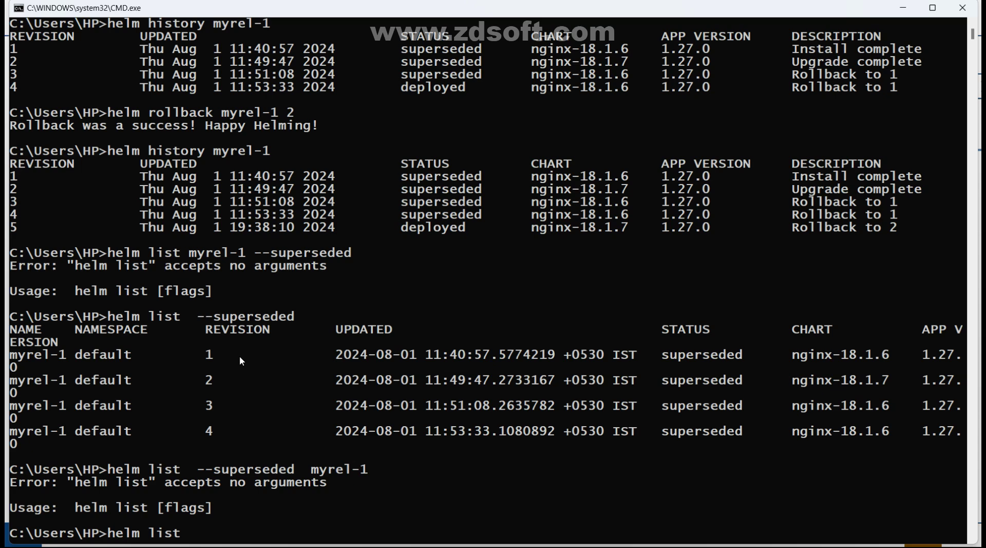
text(--hel)
text(p)
text(p)
key(Return)
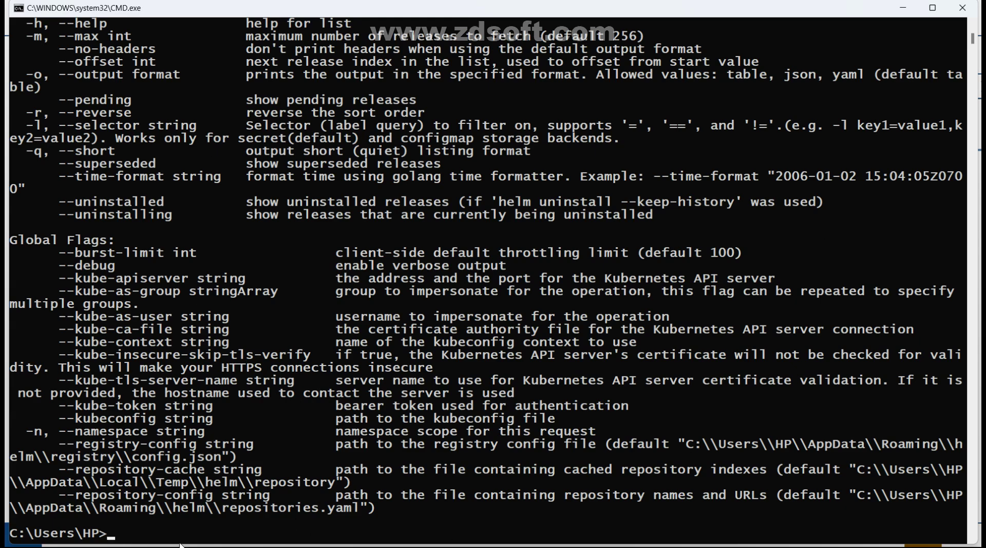
- Read through the flags in the helm list help and highlight the --superseded flag
scroll(196, 433, up, 1)
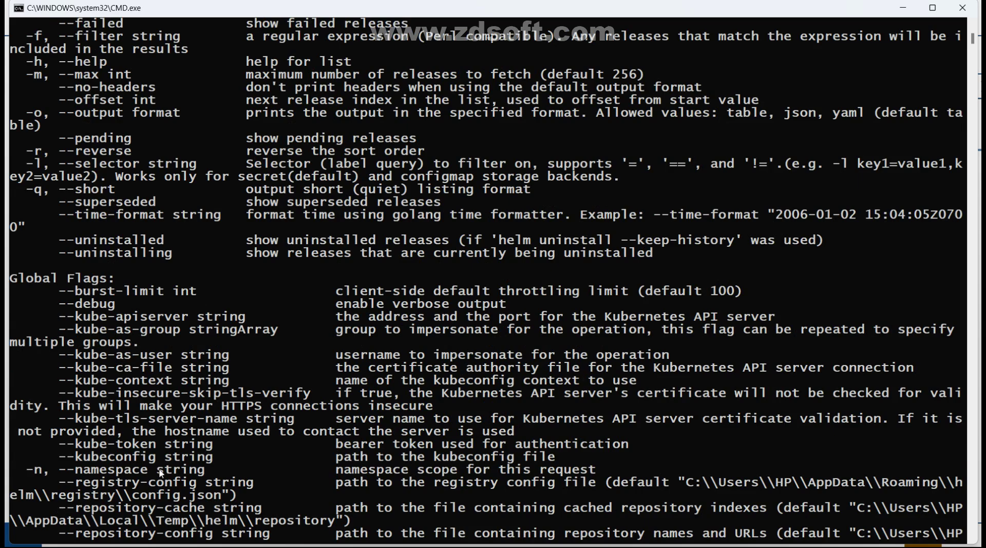
scroll(161, 472, up, 2)
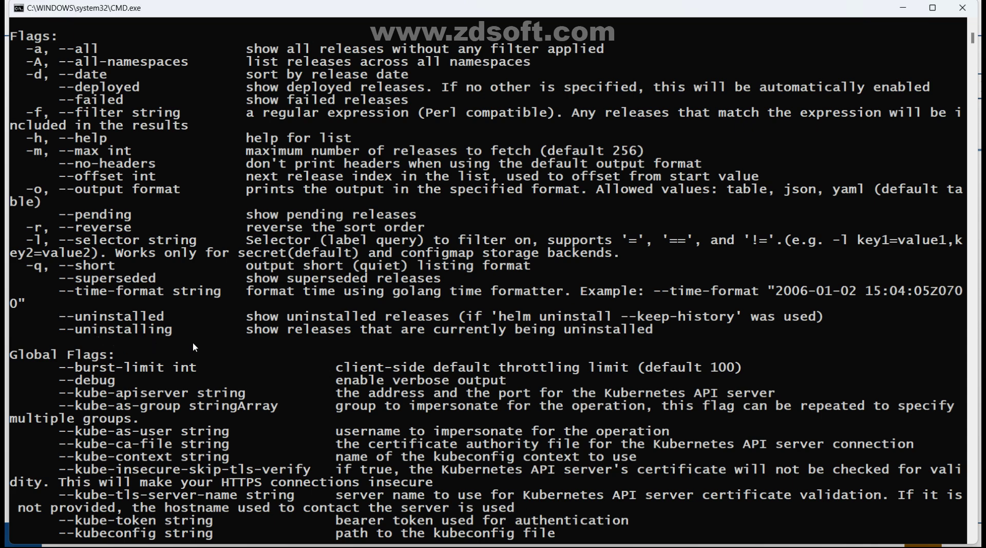
scroll(160, 432, down, 3)
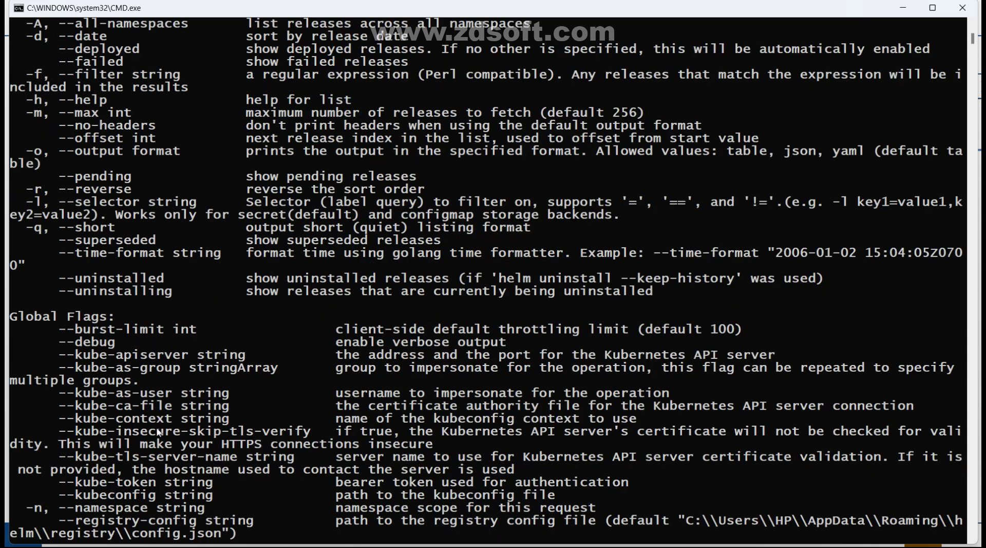
scroll(158, 432, down, 2)
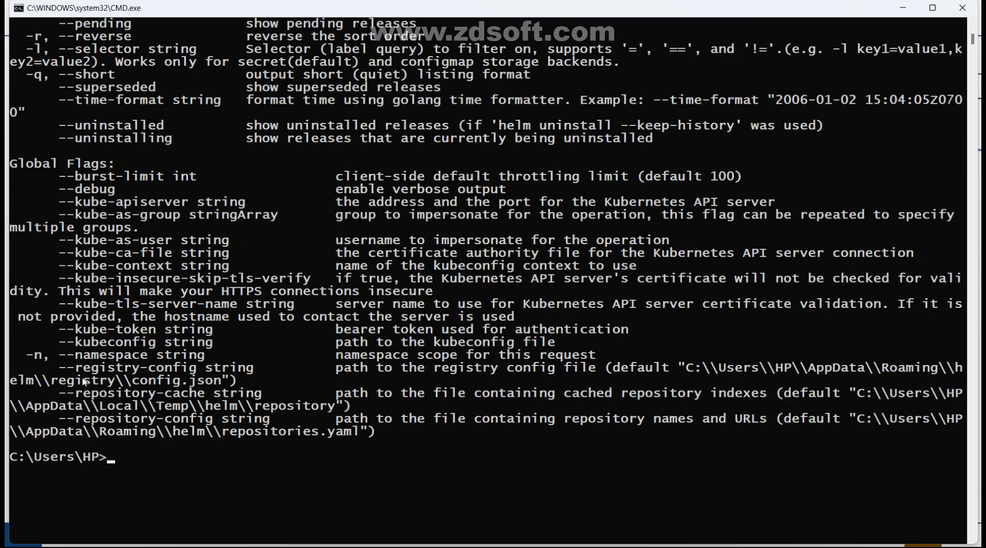
scroll(53, 206, up, 7)
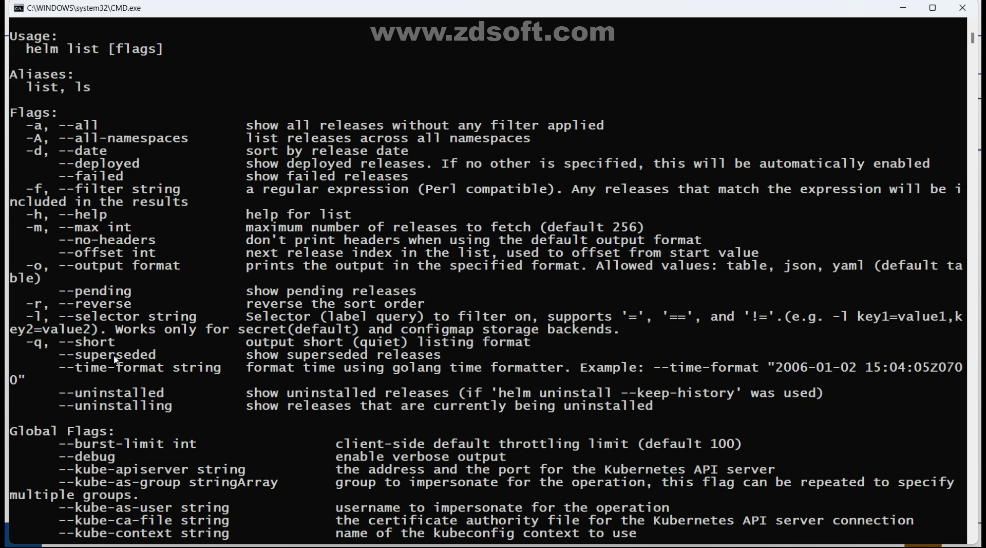
scroll(122, 357, down, 2)
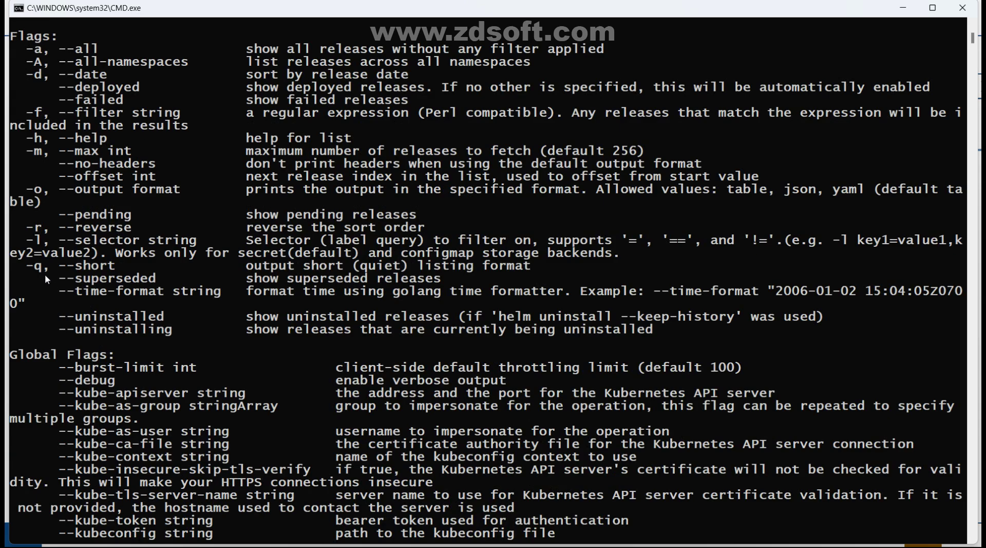
drag(57, 278, 158, 282)
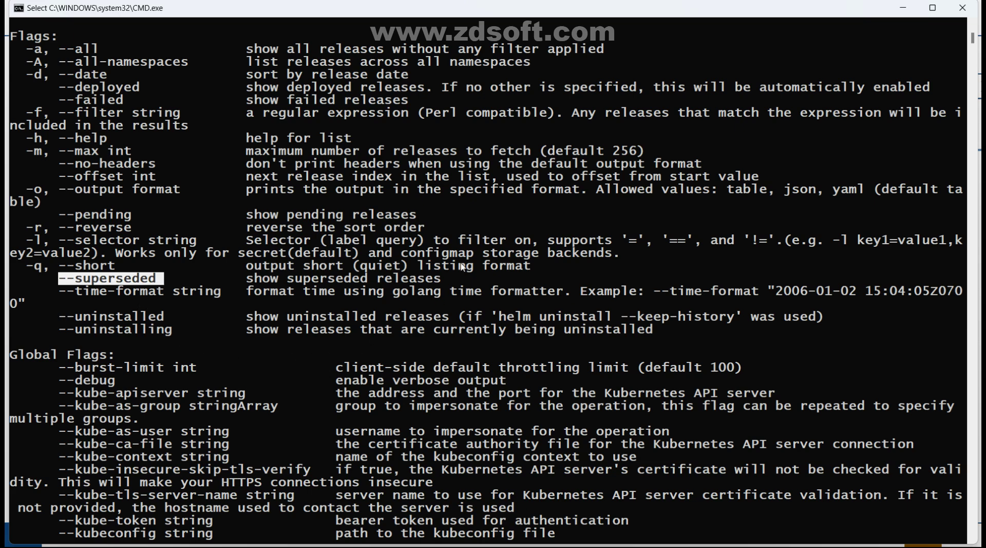
scroll(462, 266, down, 5)
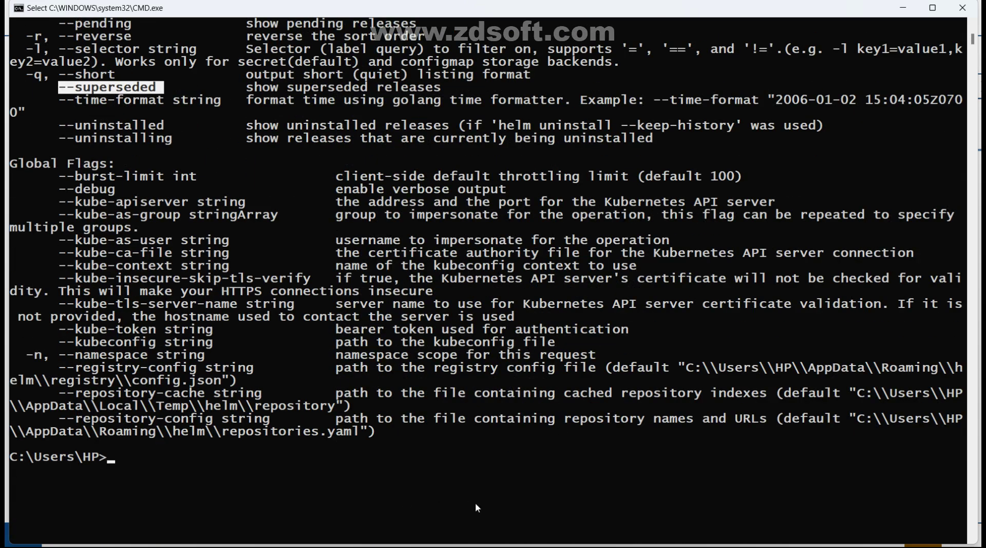
- Switch to the README and view the Step-02 commands for uninstalling a release with the --keep-history flag
click(520, 544)
scroll(471, 412, down, 2)
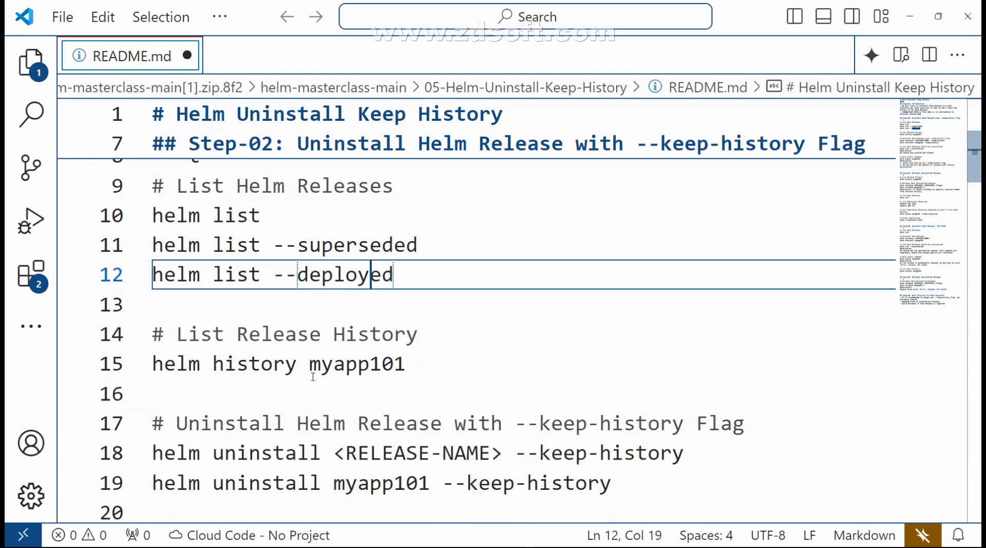
scroll(513, 360, down, 1)
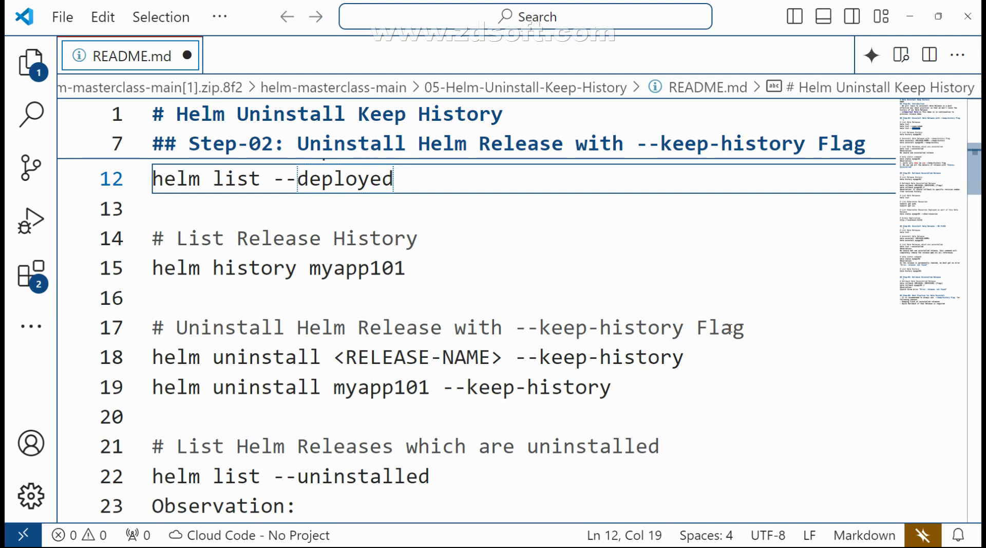
- Return to the command prompt and list the current Helm releases with "helm ls"
key(alt+Tab)
scroll(460, 460, down, 3)
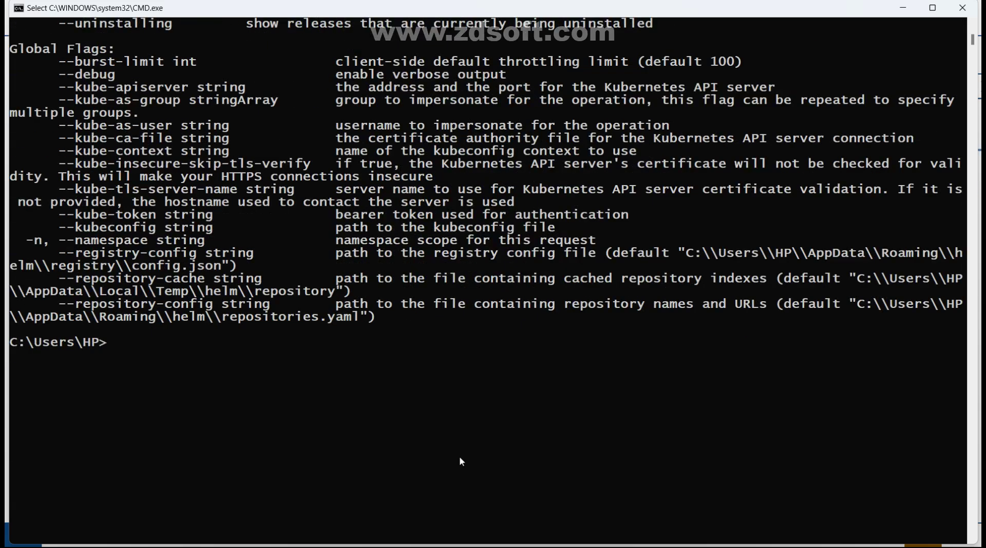
text(helm)
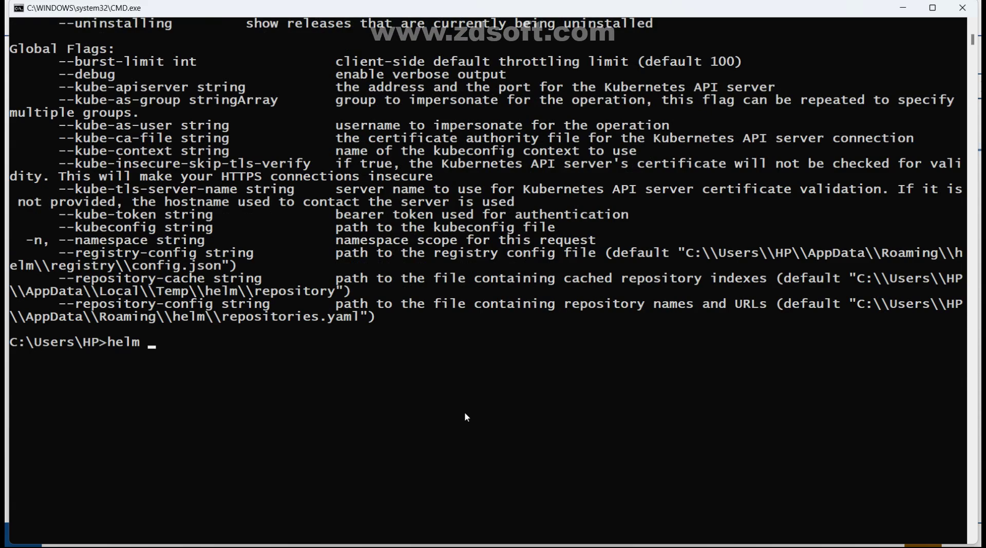
key(BackSpace)
key(BackSpace)
key(BackSpace)
key(BackSpace)
text(helm ls)
key(Return)
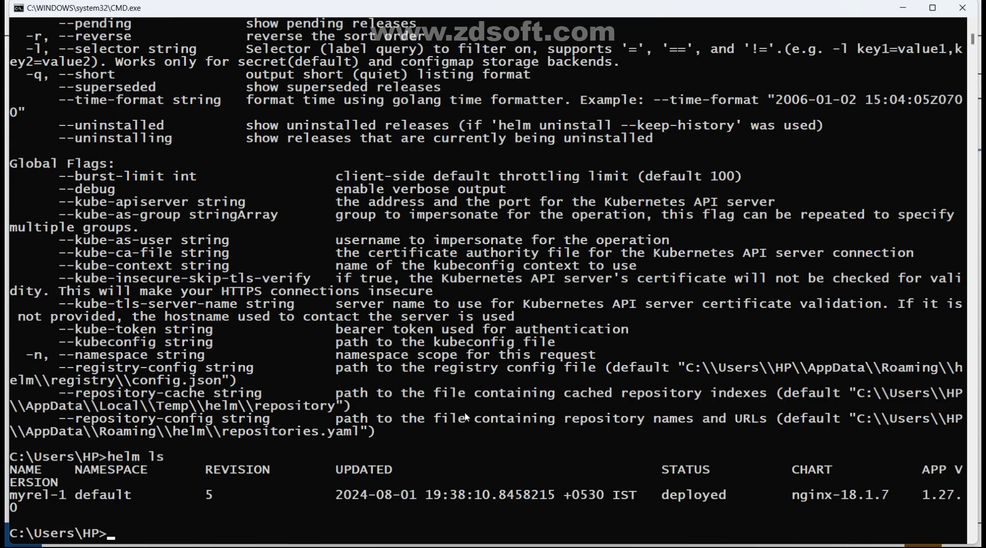
- Clear the terminal and rerun "helm ls", highlighting the myrel-1 release name in the list
text(cls)
key(Return)
key(Up)
key(Up)
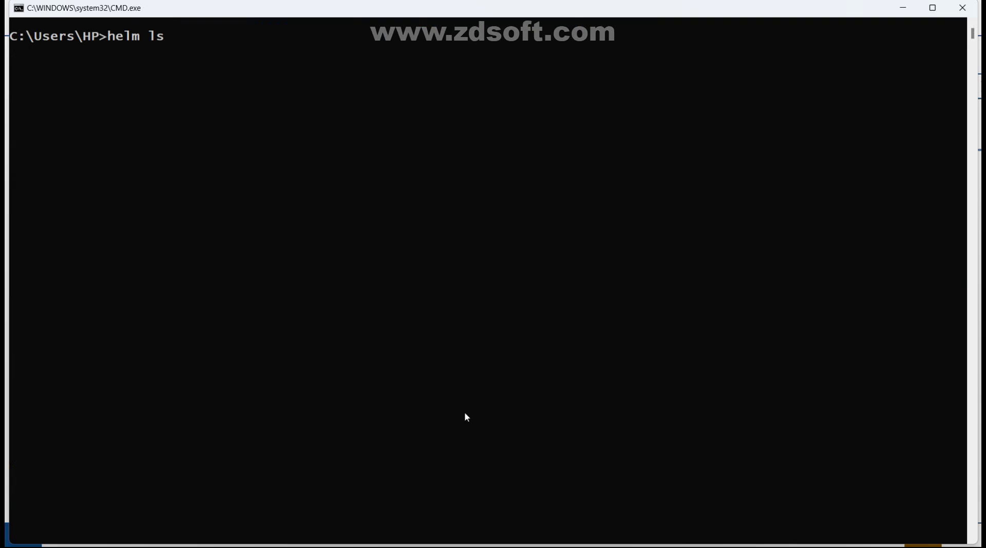
key(Return)
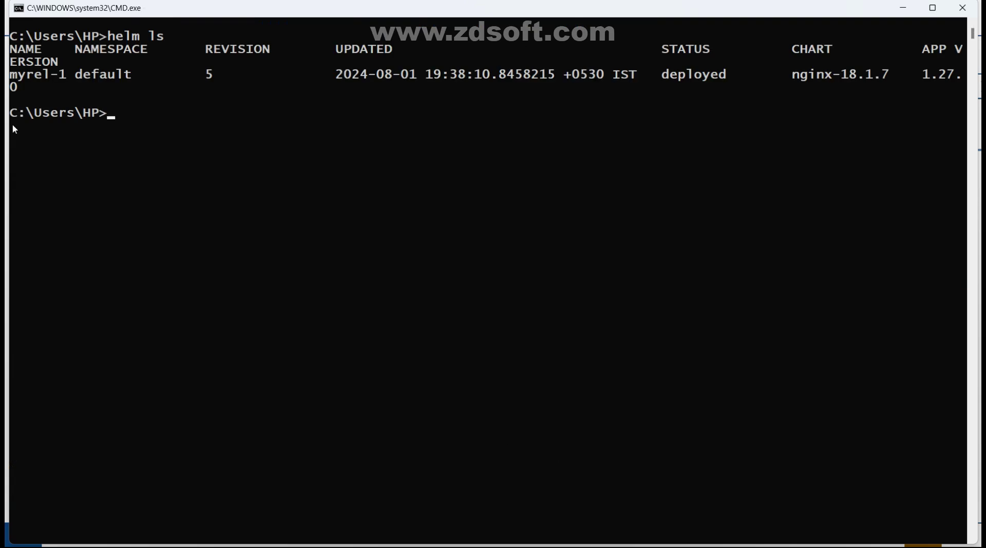
drag(10, 73, 65, 82)
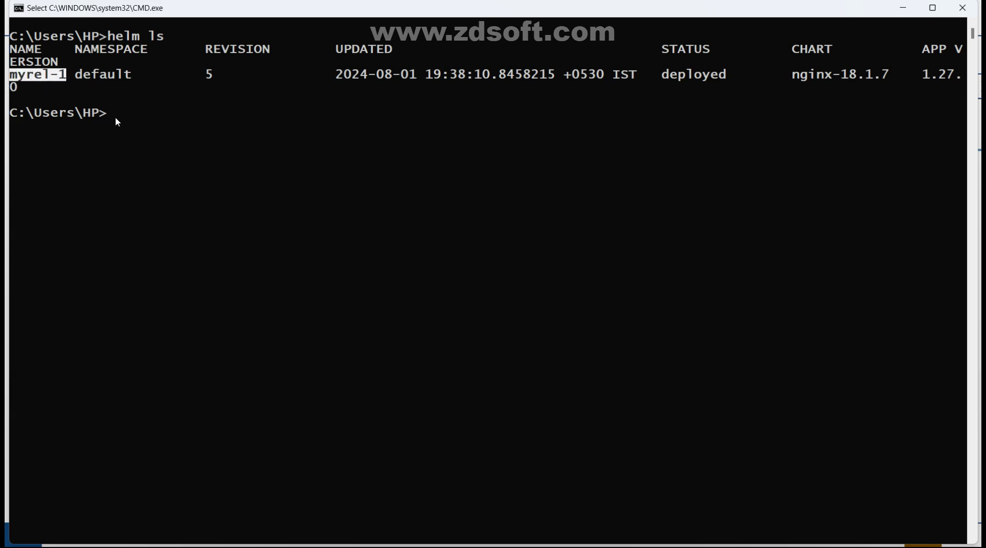
- Uninstall the myrel-1 release without keeping its history by running "helm uninstall myrel-1"
text(hel)
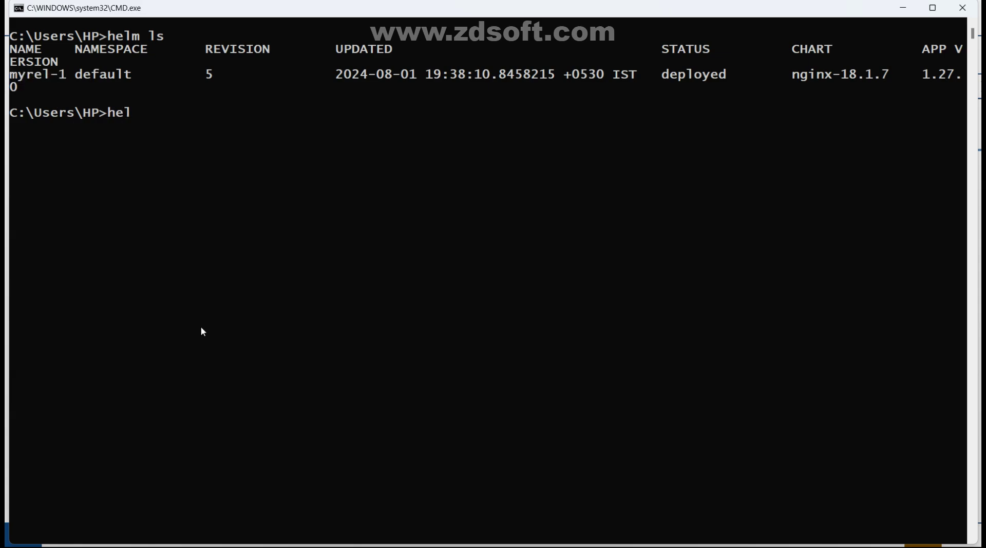
text(m uninstall myre)
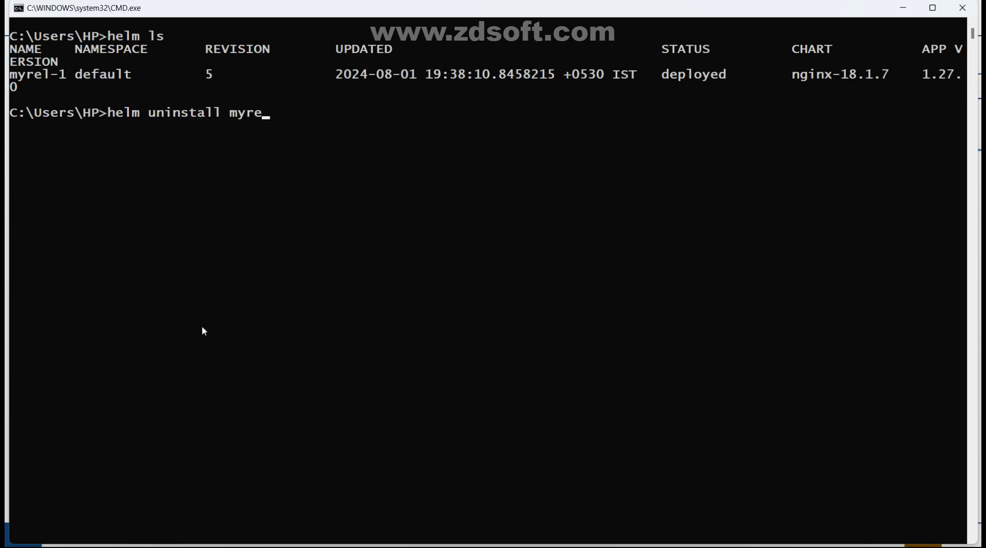
text(l-1)
key(Return)
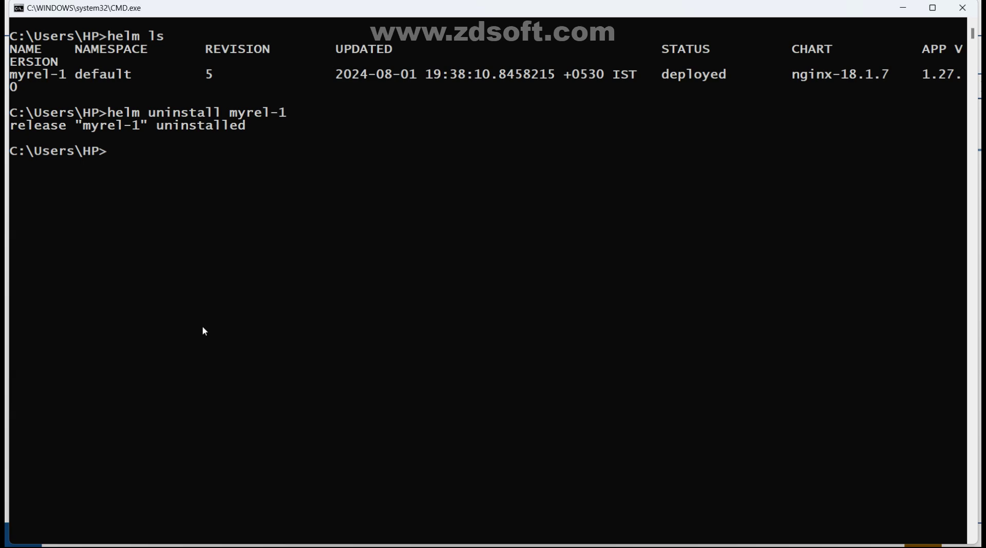
- List the Helm releases again with "helm ls" to check the uninstall of myrel-1
key(Up)
key(BackSpace)
key(BackSpace)
key(BackSpace)
key(BackSpace)
key(BackSpace)
key(BackSpace)
key(BackSpace)
key(BackSpace)
key(BackSpace)
key(BackSpace)
key(BackSpace)
key(BackSpace)
key(BackSpace)
key(BackSpace)
key(BackSpace)
key(BackSpace)
key(BackSpace)
text(ls)
key(Return)
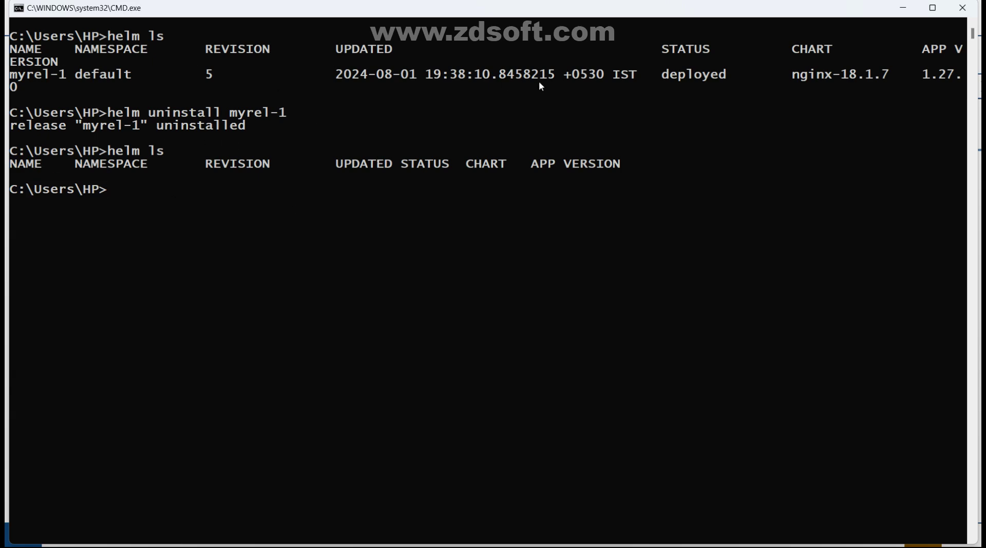
- Clear the terminal and list the Helm releases again with "helm ls"
text(cls)
key(Return)
text(helm ls)
key(Return)
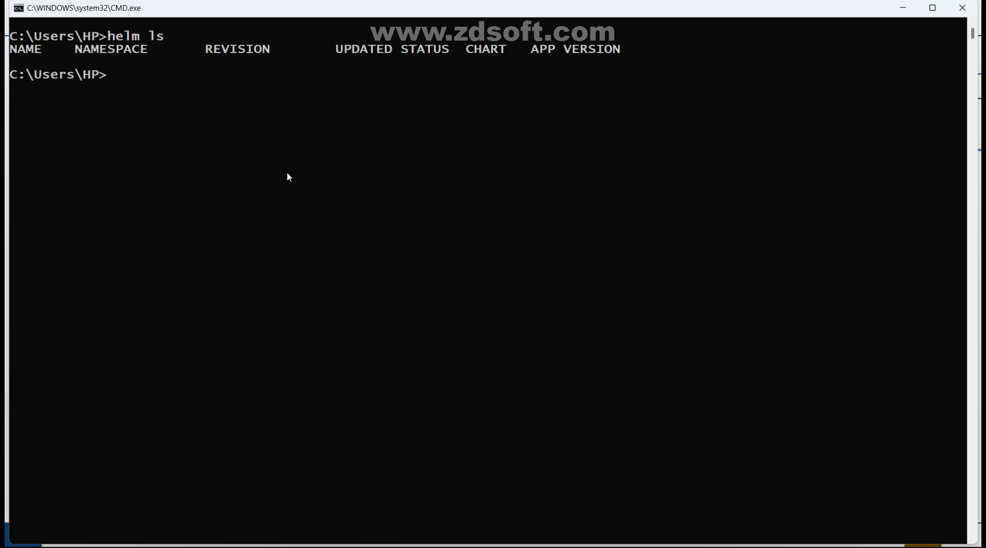
- Install the bitnami/tomcat chart as release tom-1 by running "helm install tom-1 bitnami/tomcat"
text(helm install)
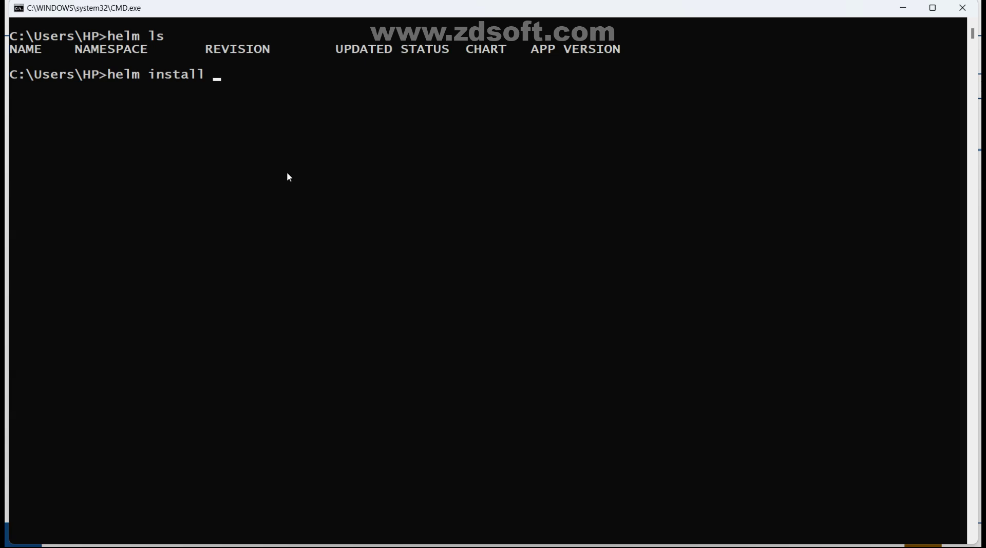
text(tom-1)
text(bitnami/tomcat)
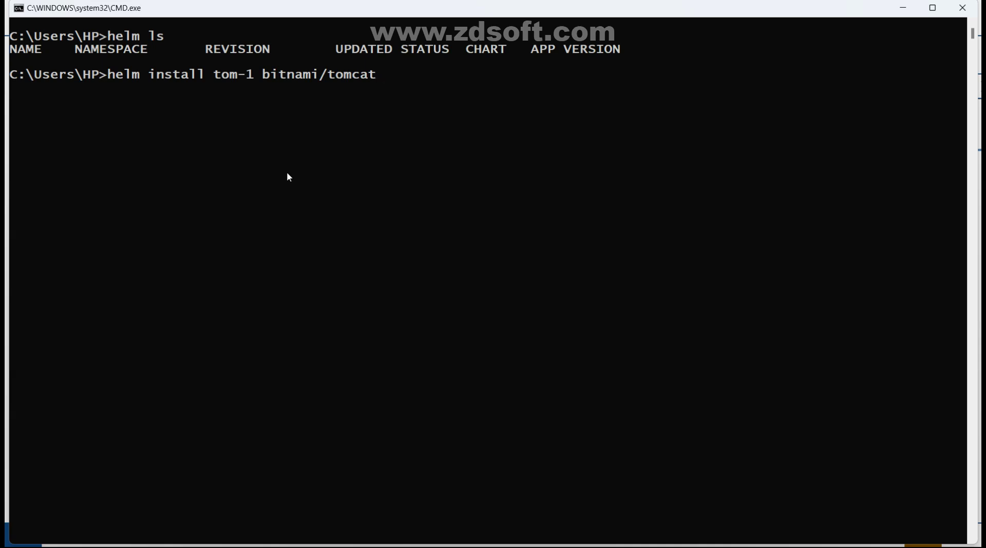
key(Return)
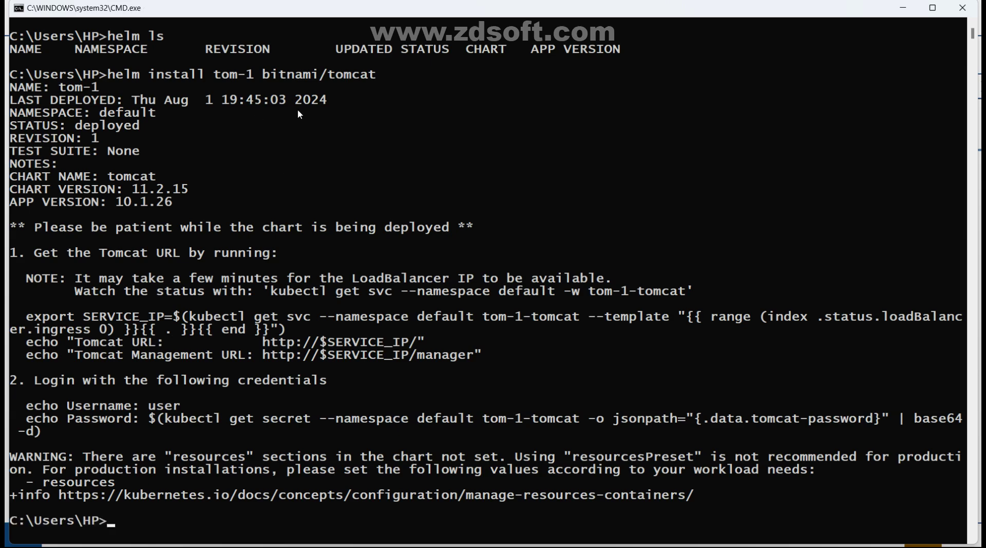
- Clear the terminal and list the Kubernetes services with "kubectl get svc"
scroll(304, 109, down, 3)
text(cls)
key(Return)
text(kubectl g)
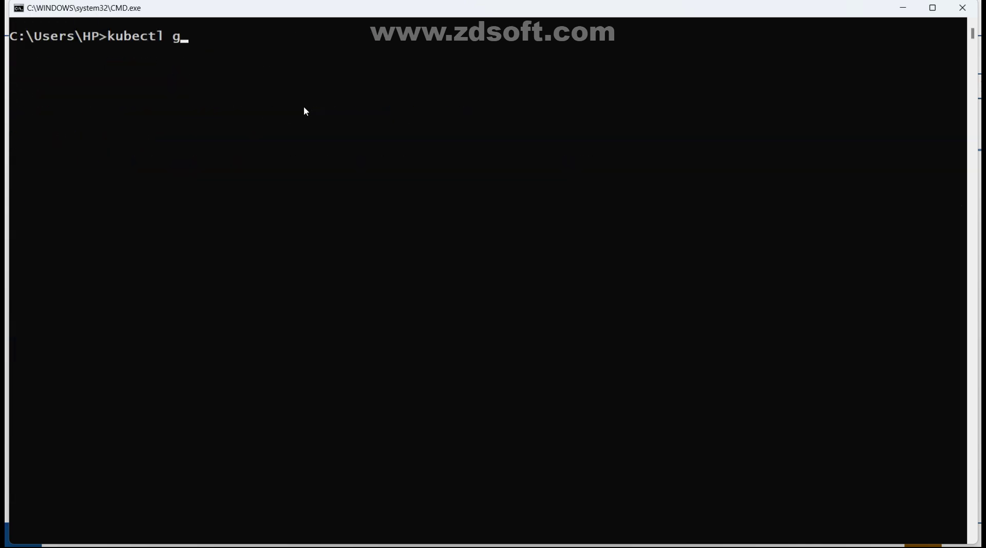
text(et svc)
key(Return)
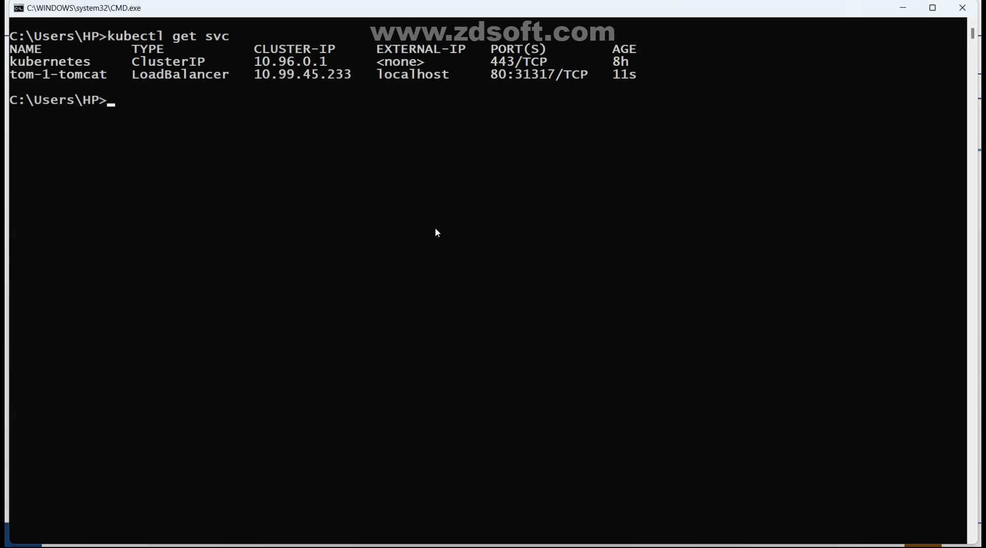
- Switch to Chrome with an existing user profile, maximize its window and load "localhost"
key(super)
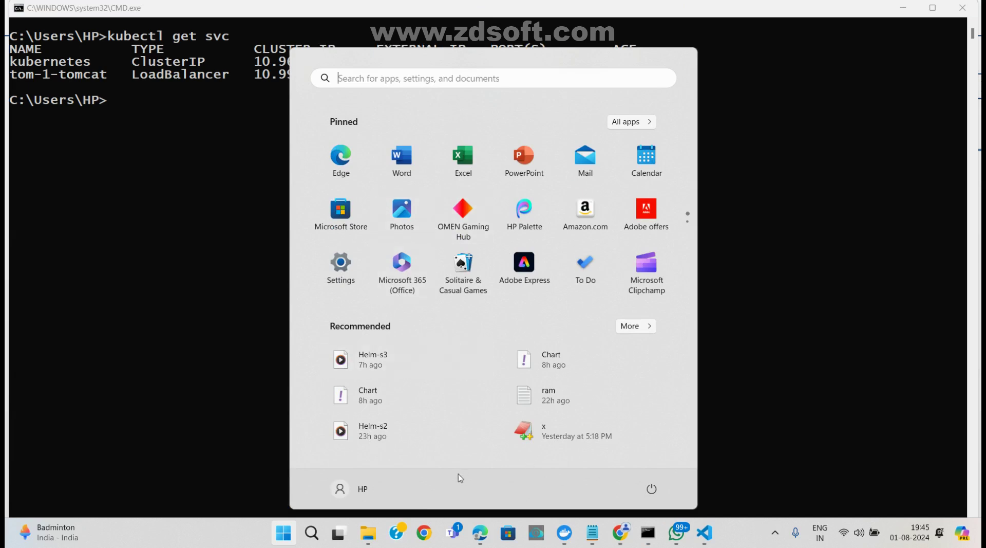
click(422, 534)
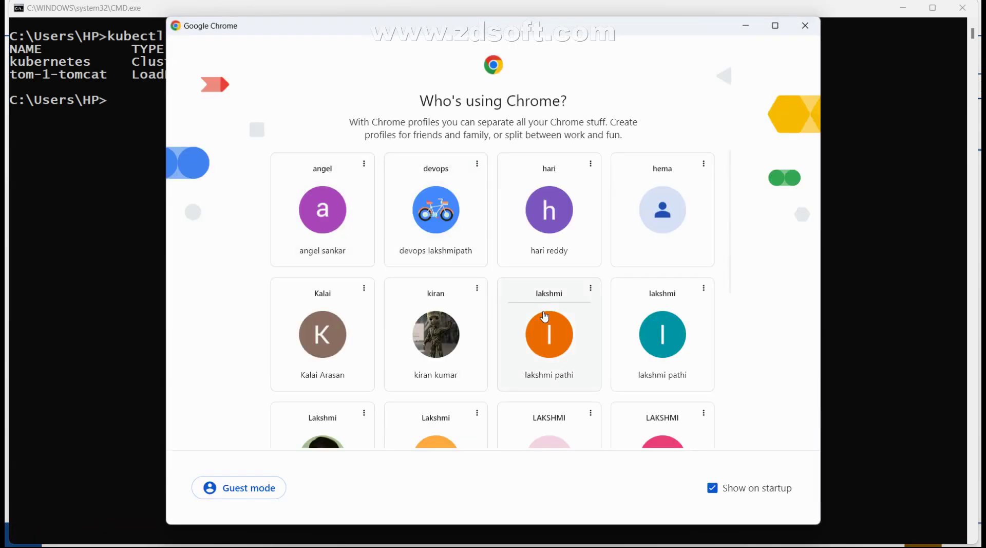
click(544, 315)
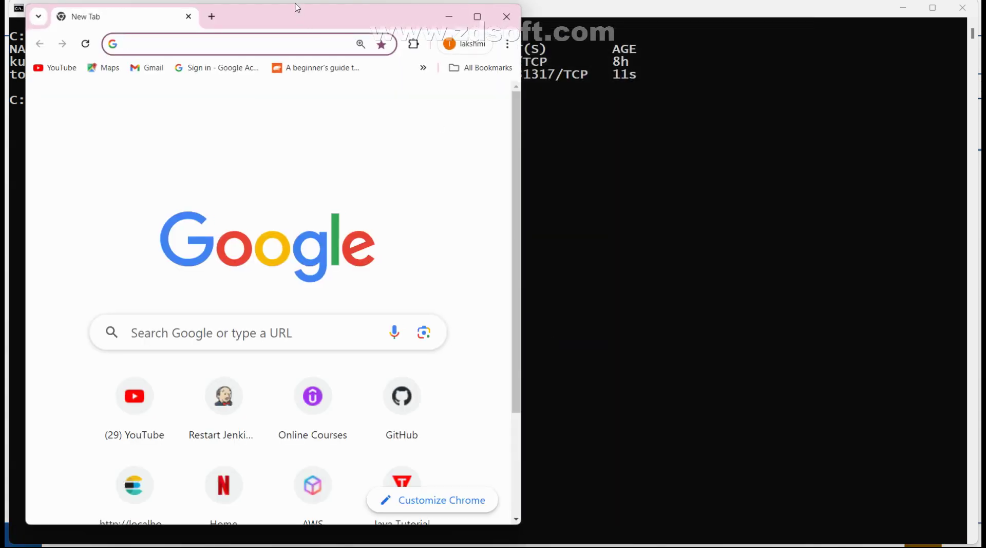
double_click(315, 18)
click(221, 34)
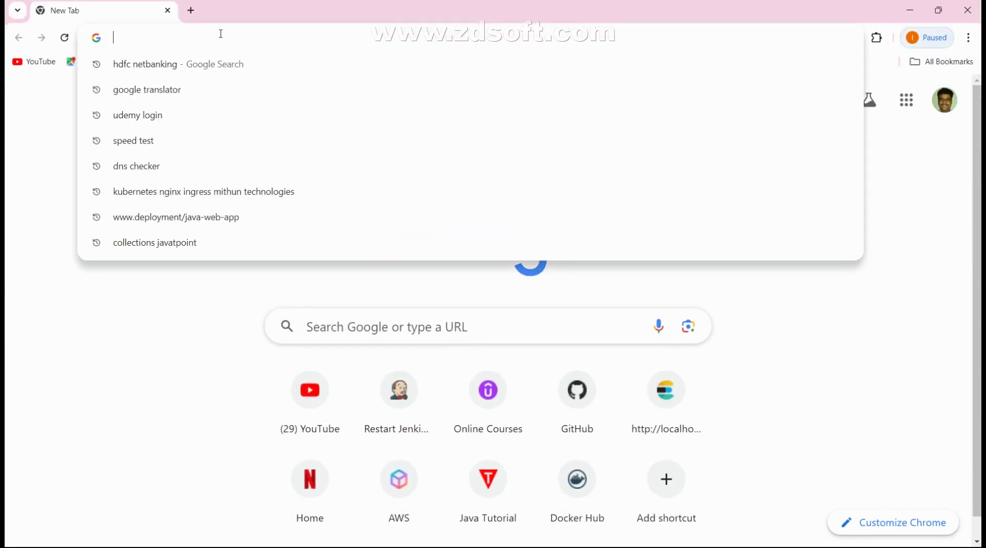
text(lo)
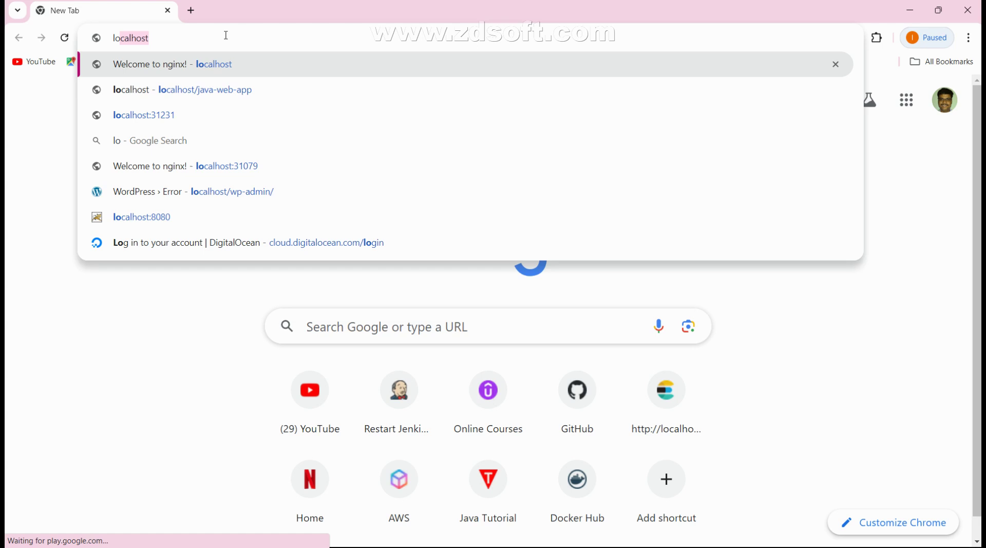
text(calhost)
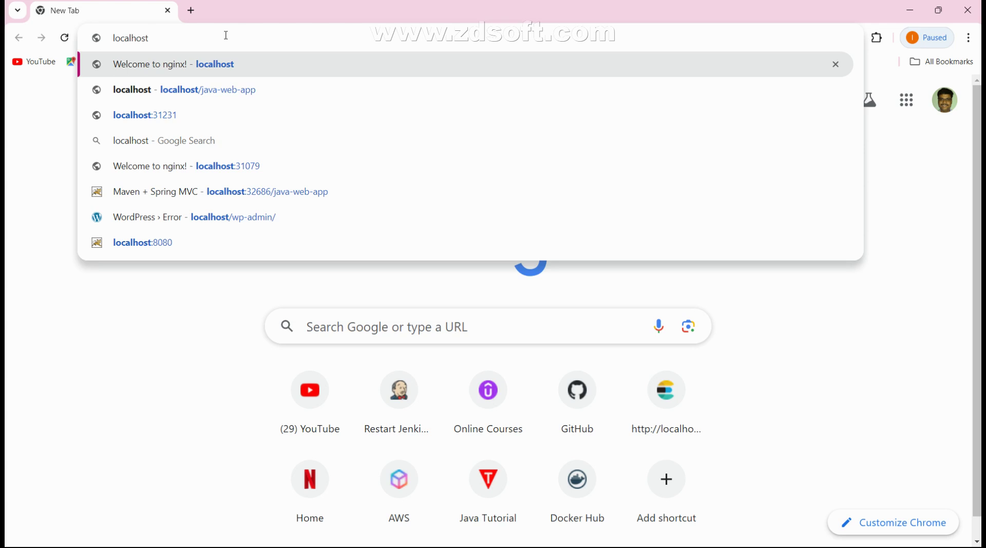
key(Return)
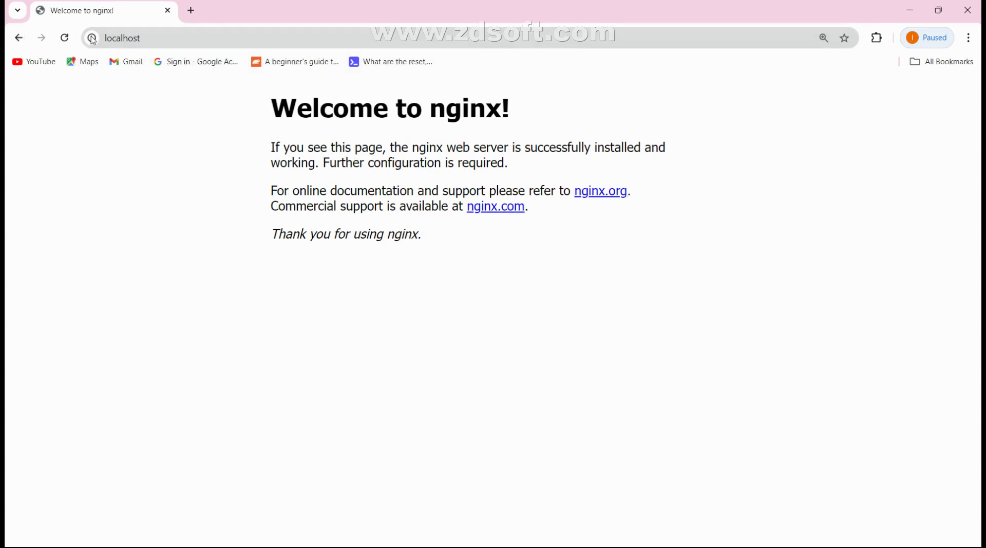
- Try to load the Tomcat page at "localhost:8080" and refresh it
click(163, 41)
click(193, 38)
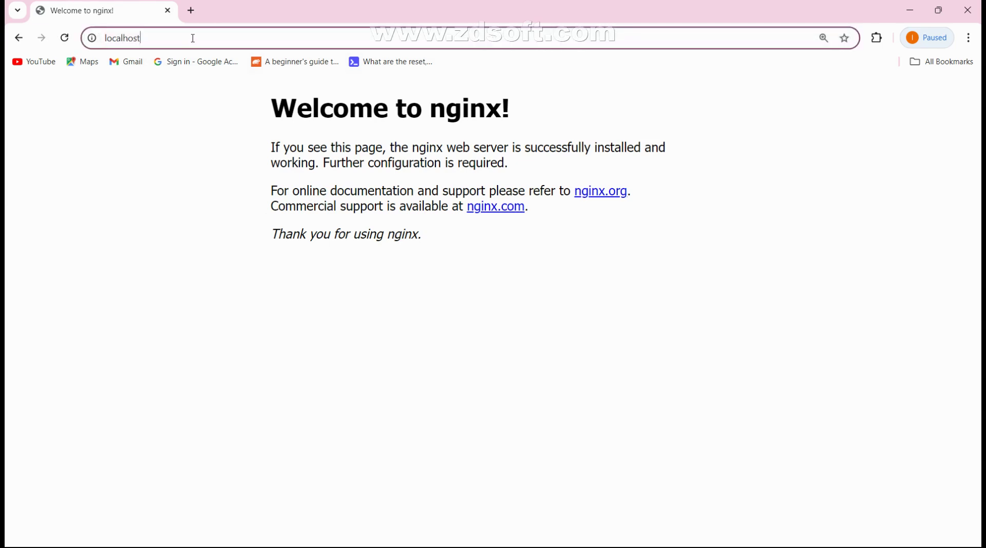
text(:)
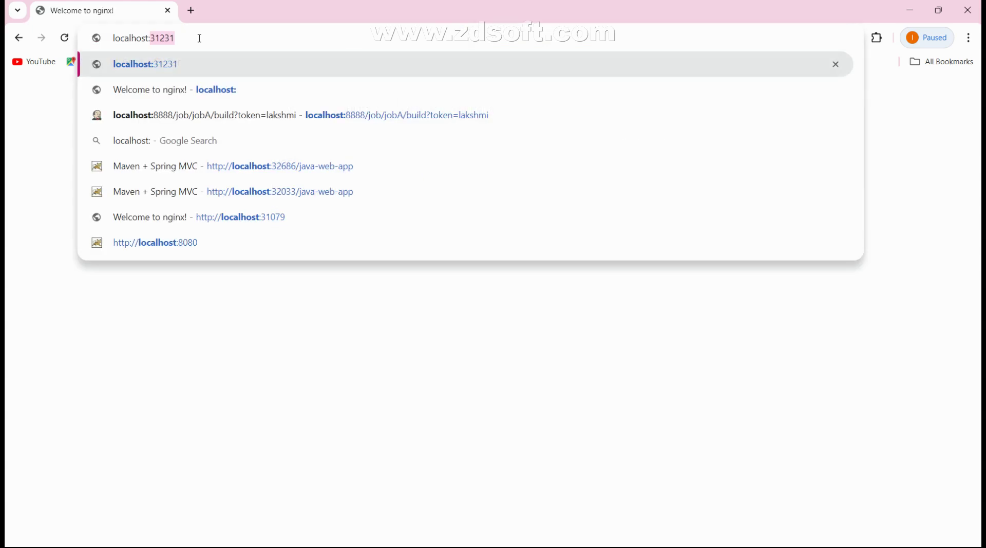
text(8080)
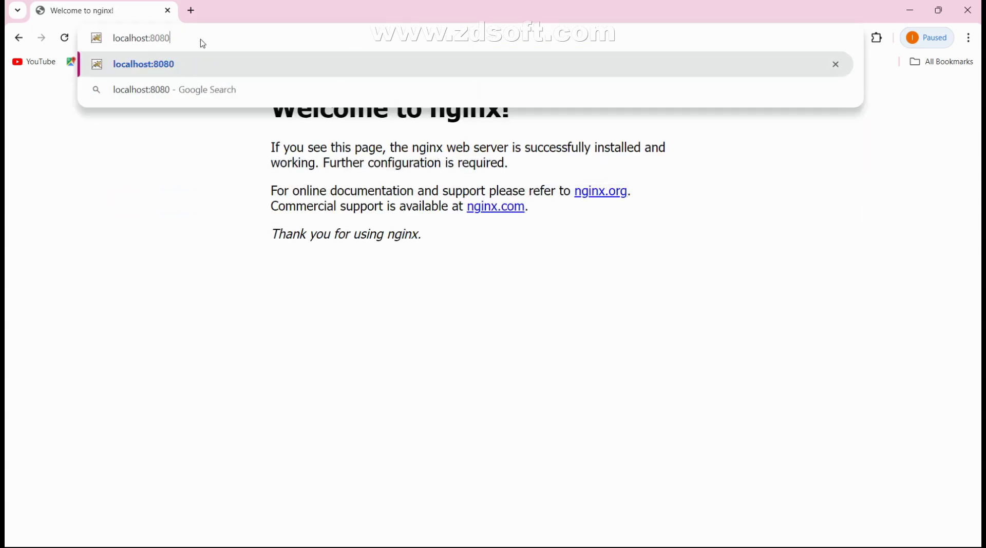
key(Return)
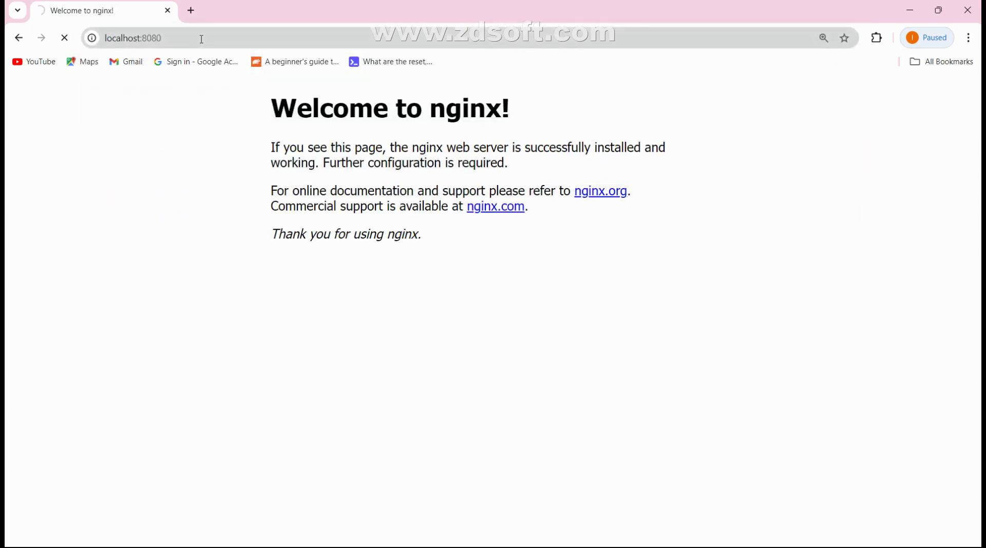
key(F5)
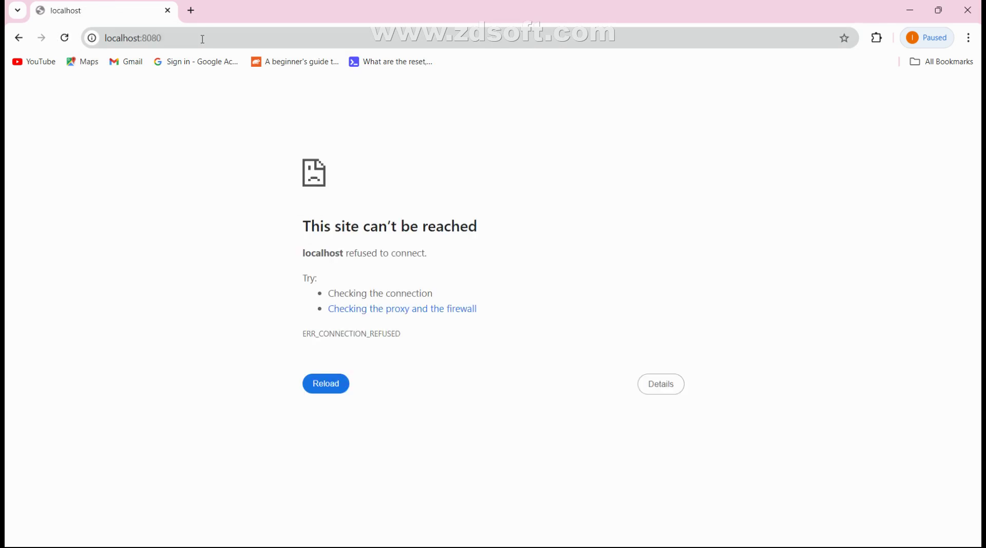
- Check the tom-1-tomcat service's port in the terminal, then load "localhost" in Chrome and reload the page
key(alt+Tab)
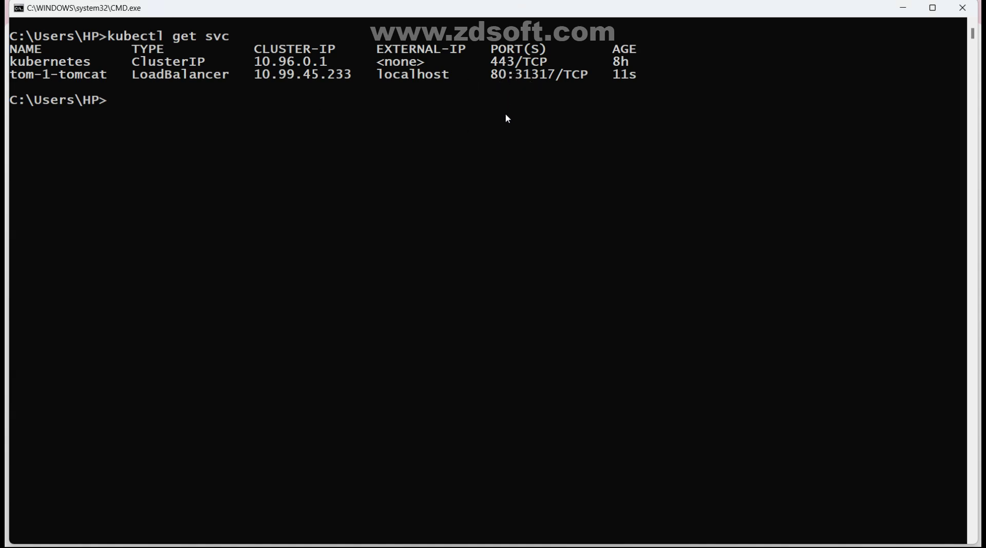
key(alt+Tab)
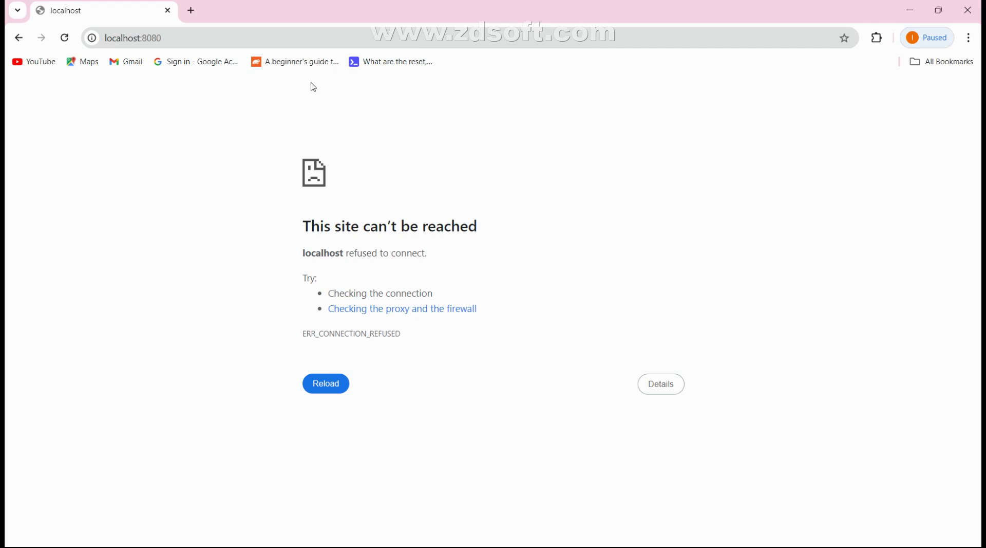
click(265, 39)
text(localho)
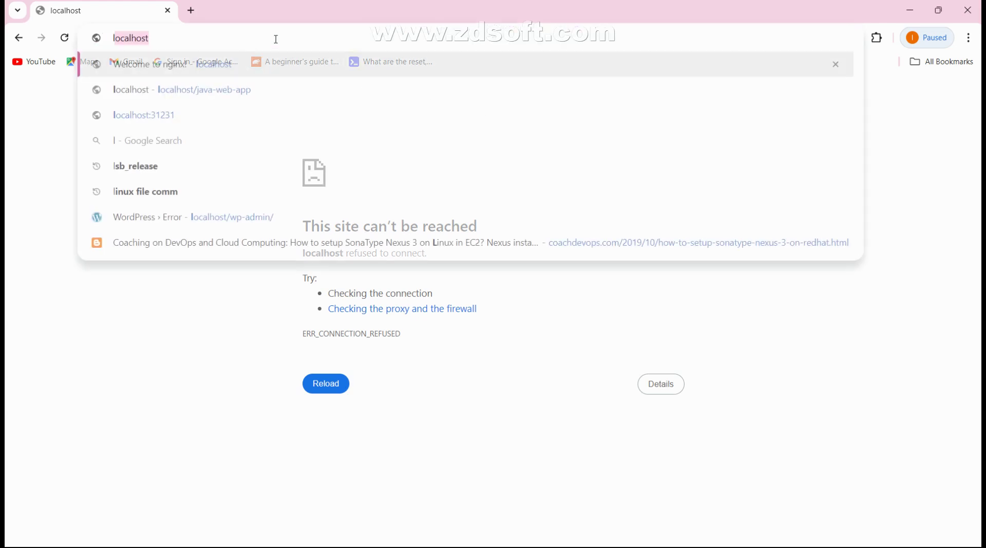
text(st)
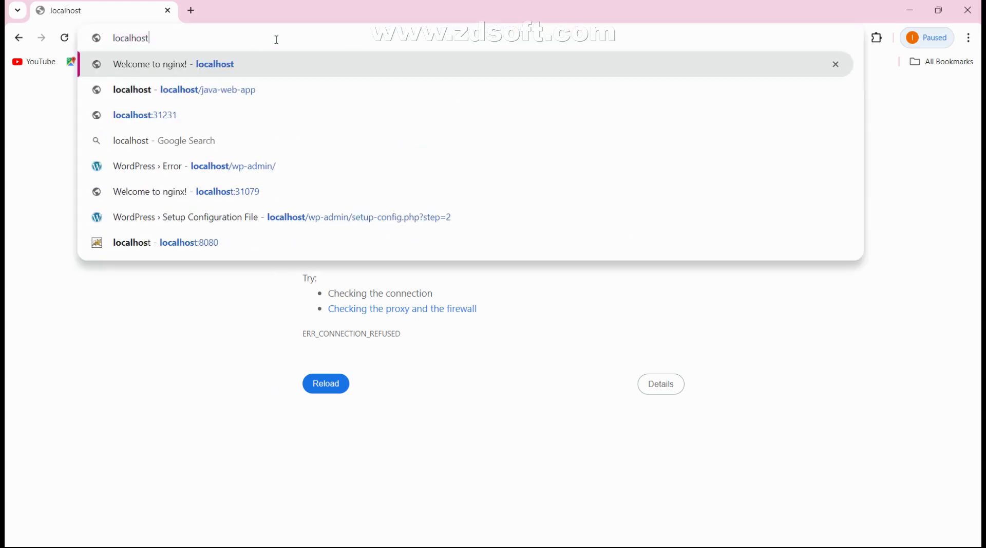
key(Return)
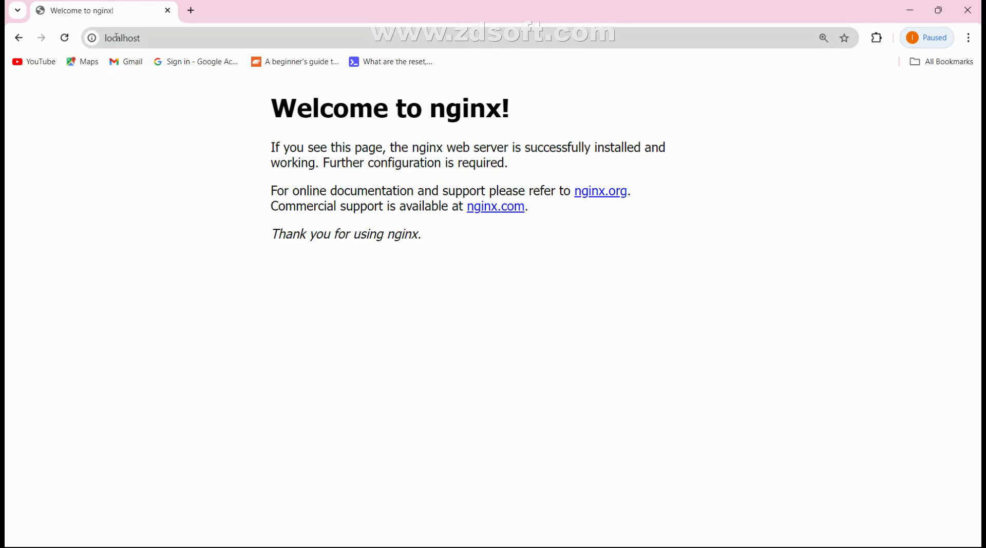
click(65, 39)
click(66, 39)
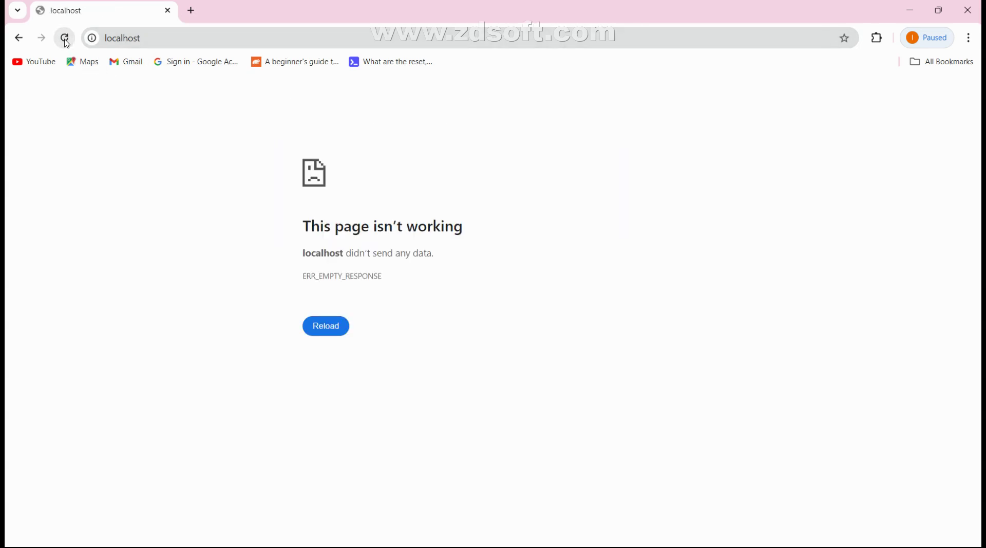
- Switch to the command prompt and list the pods with "kubectl get po"
key(alt+Tab)
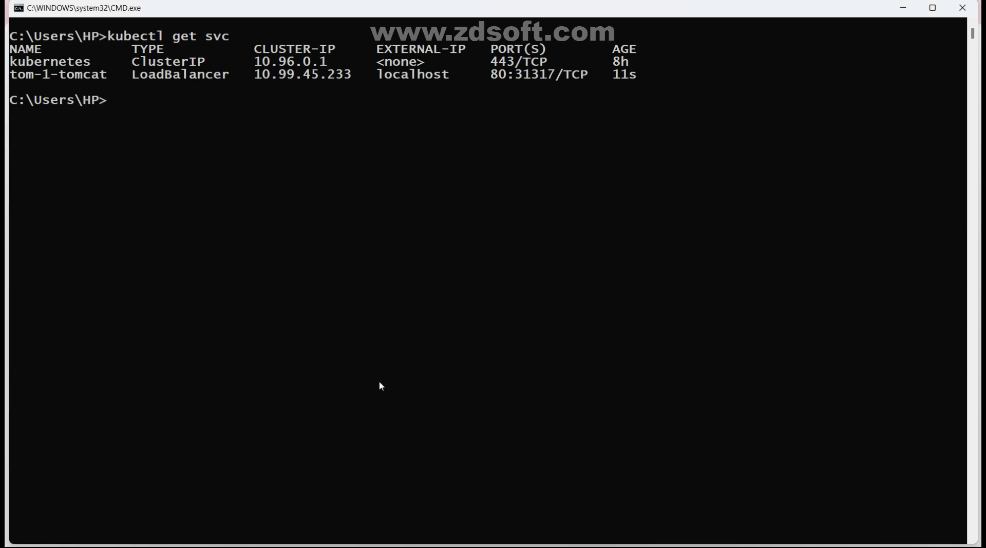
text(h)
key(BackSpace)
text(kubectl get po)
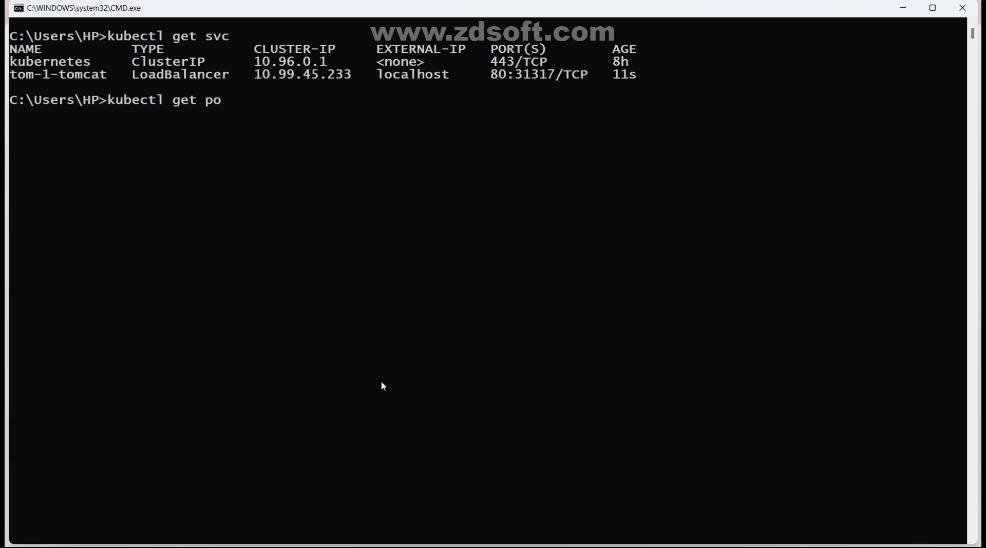
key(Return)
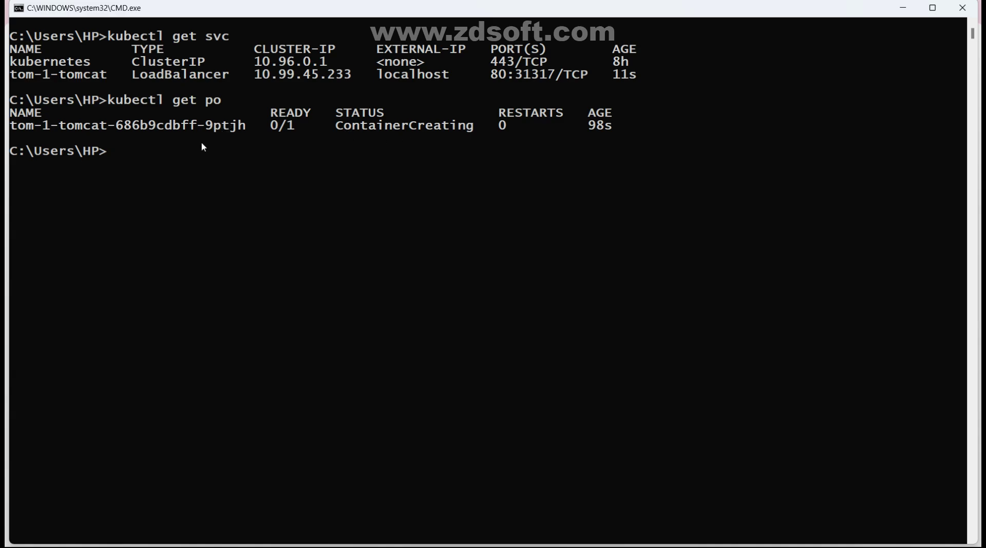
- Switch to the Google Meet call in Edge and admit the waiting participant
key(super)
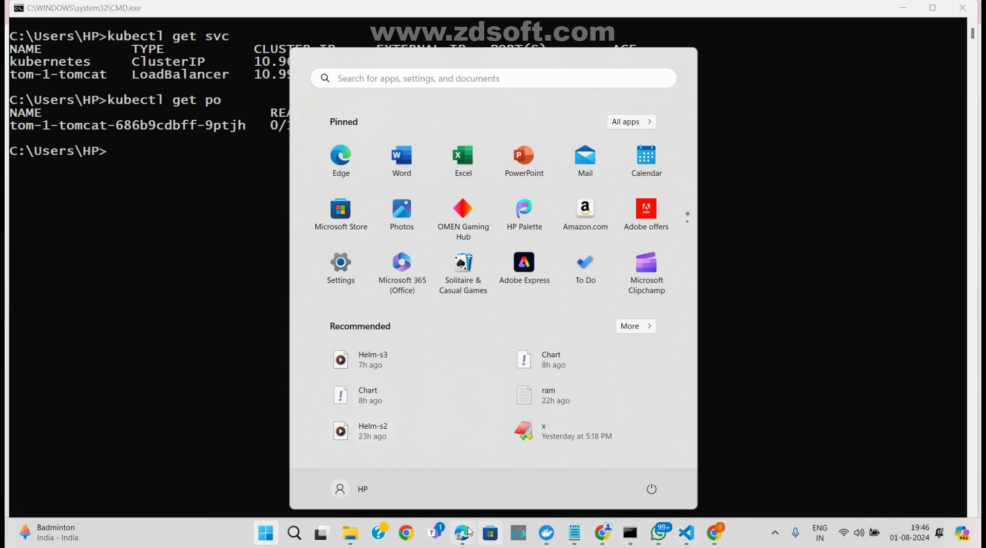
mouse_move(466, 534)
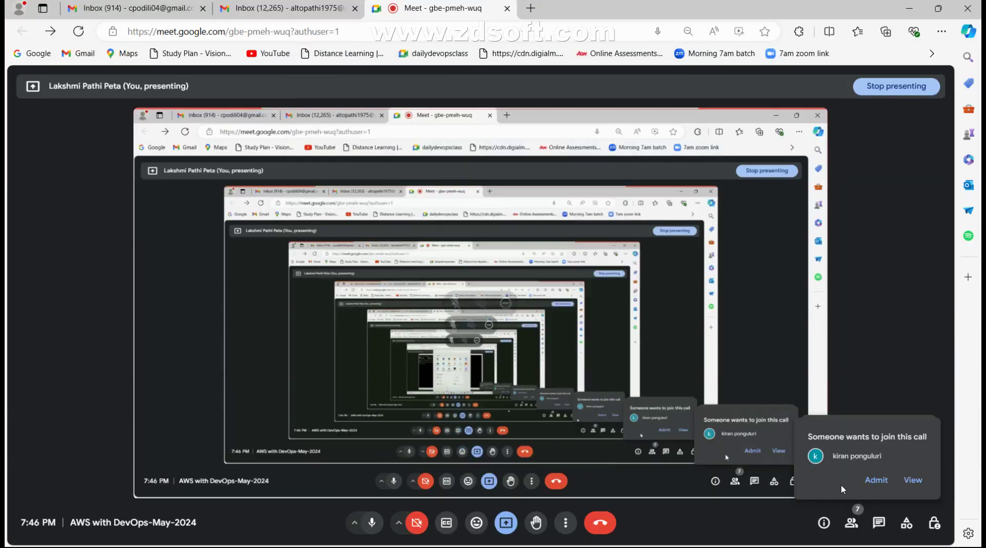
click(877, 480)
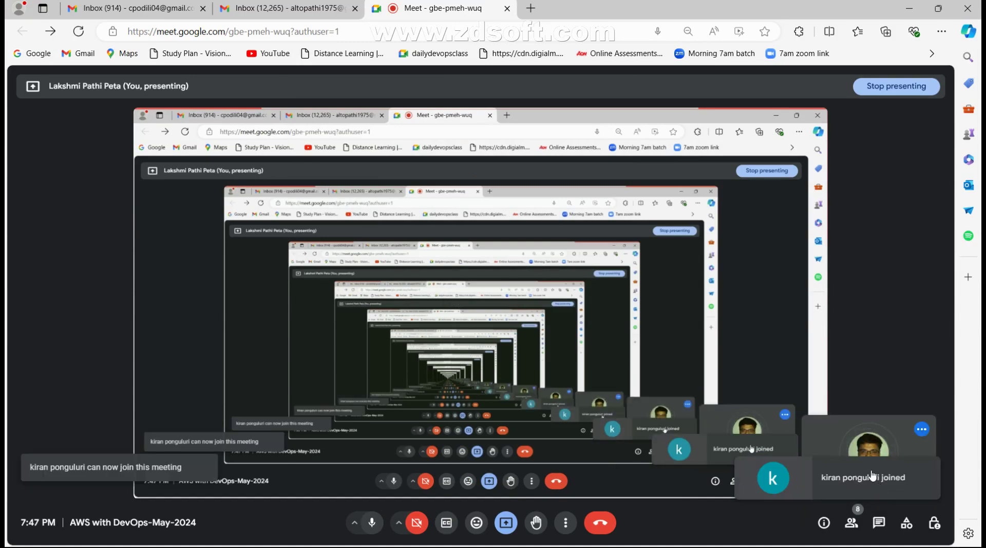
- Return to the command prompt and rerun "kubectl get po" four times to monitor the tom-1-tomcat pod
key(alt+Tab)
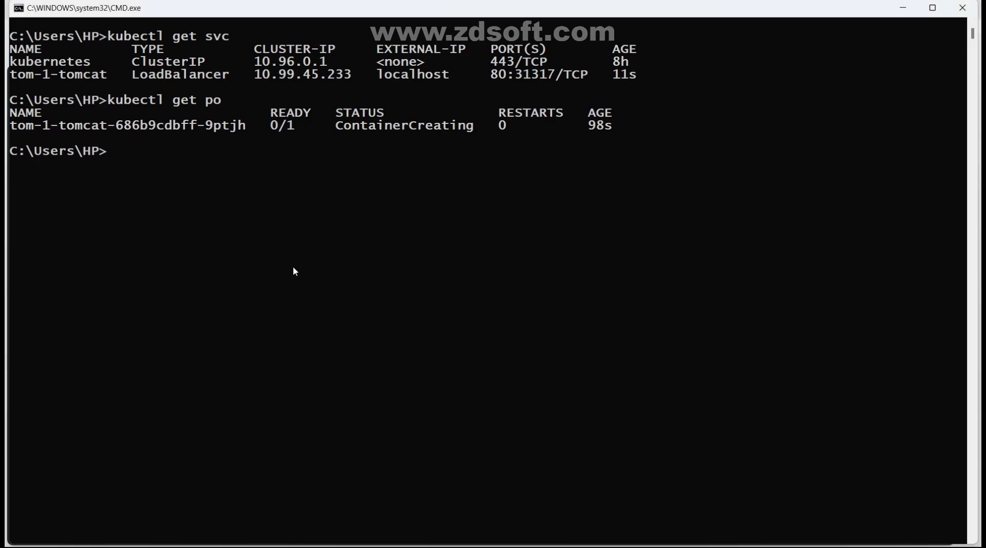
key(Up)
key(Return)
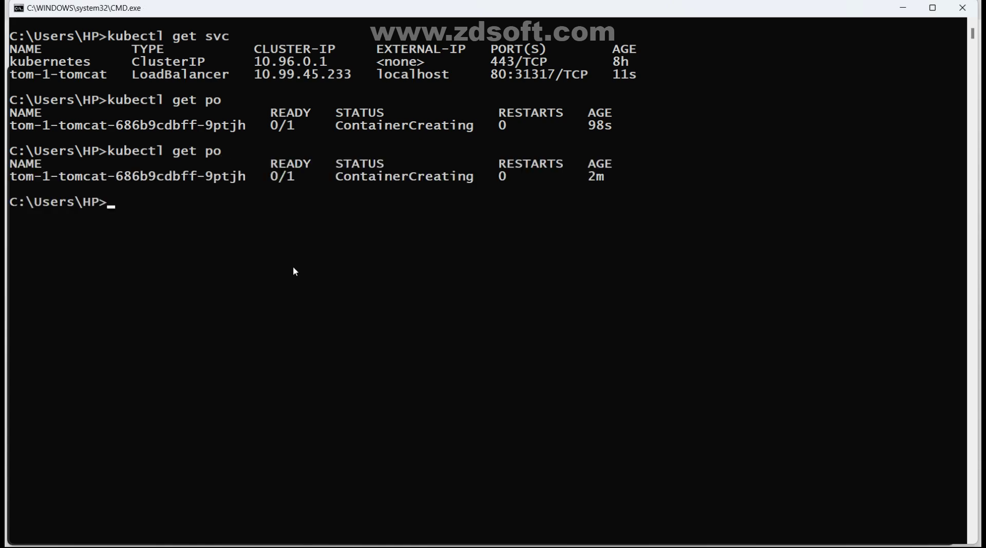
key(Up)
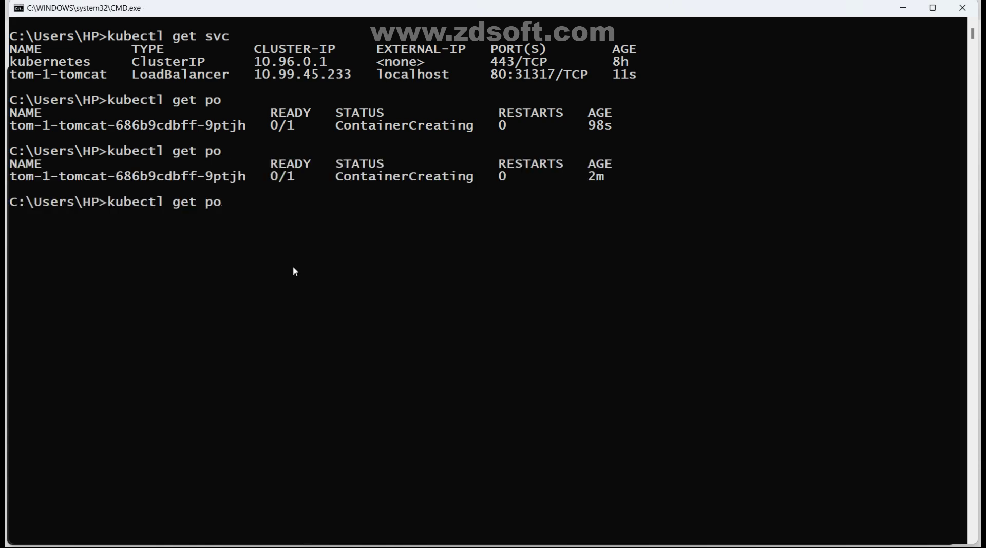
key(Return)
key(Up)
key(Return)
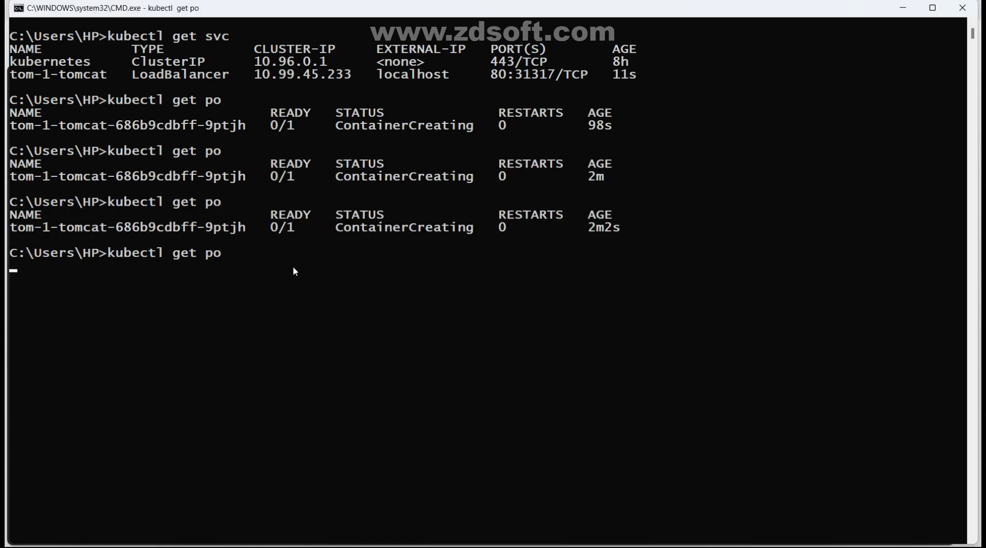
key(Up)
key(Return)
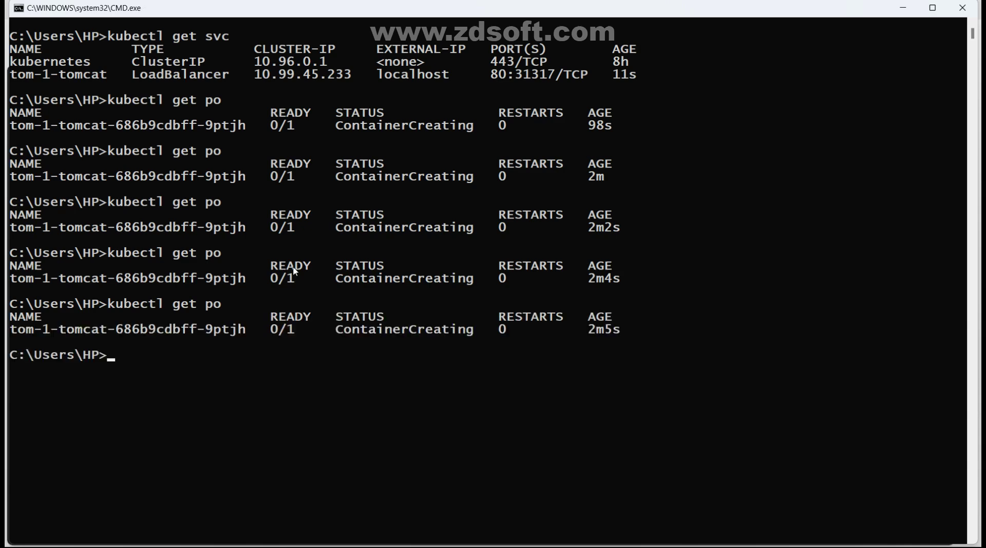
- Keep rerunning "kubectl get po" to monitor the tom-1-tomcat pod's status and readiness
key(Up)
key(Return)
key(Up)
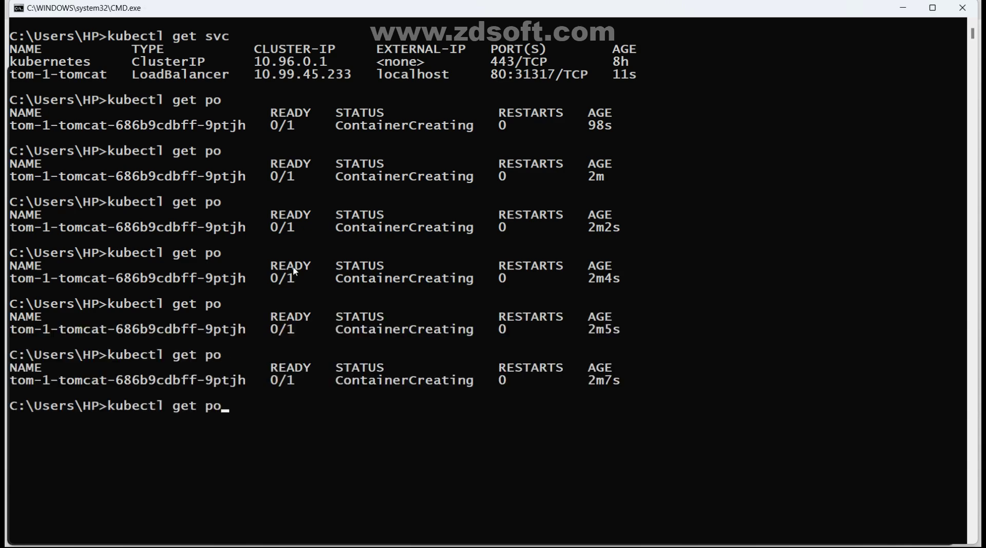
key(Return)
key(Up)
key(Return)
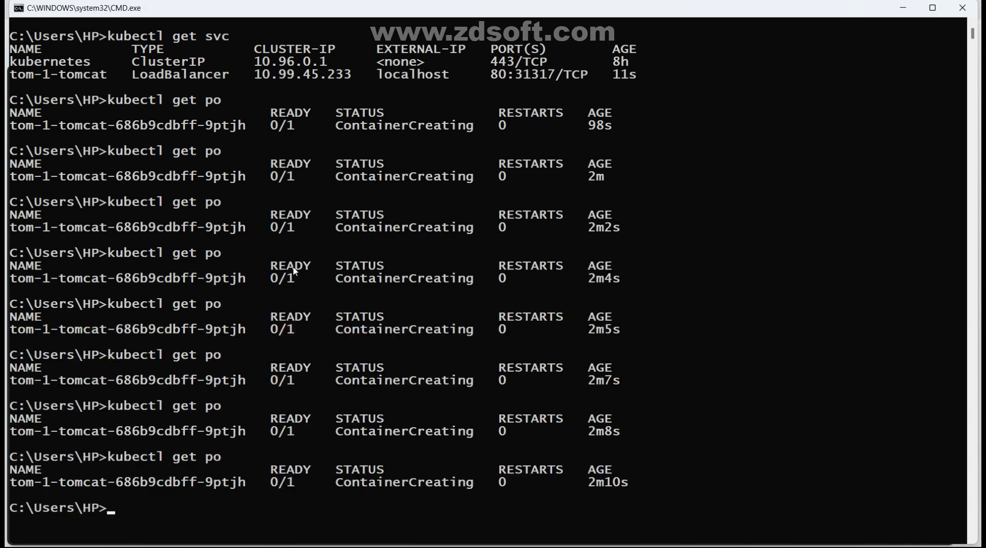
key(Up)
key(Return)
key(Up)
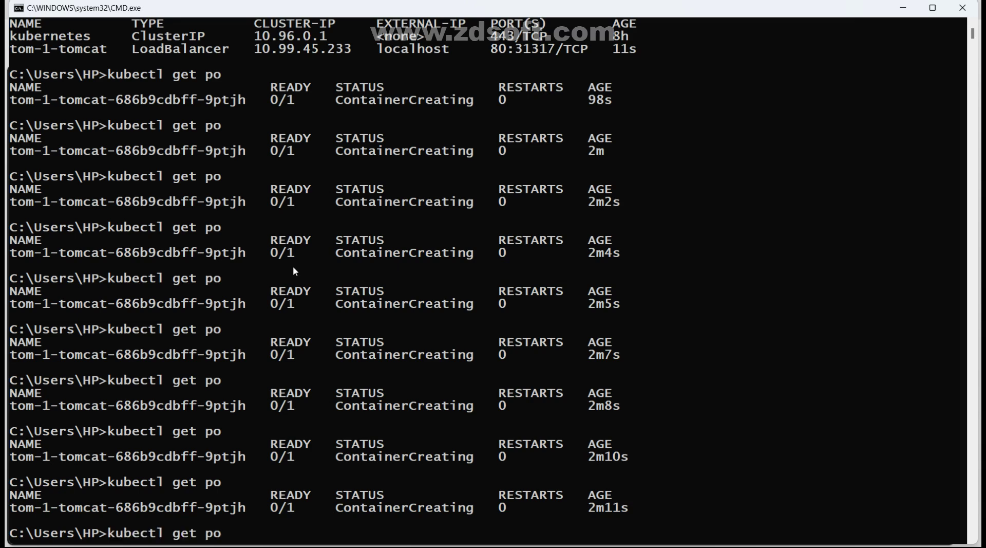
key(Return)
scroll(289, 101, down, 3)
scroll(289, 101, down, 3)
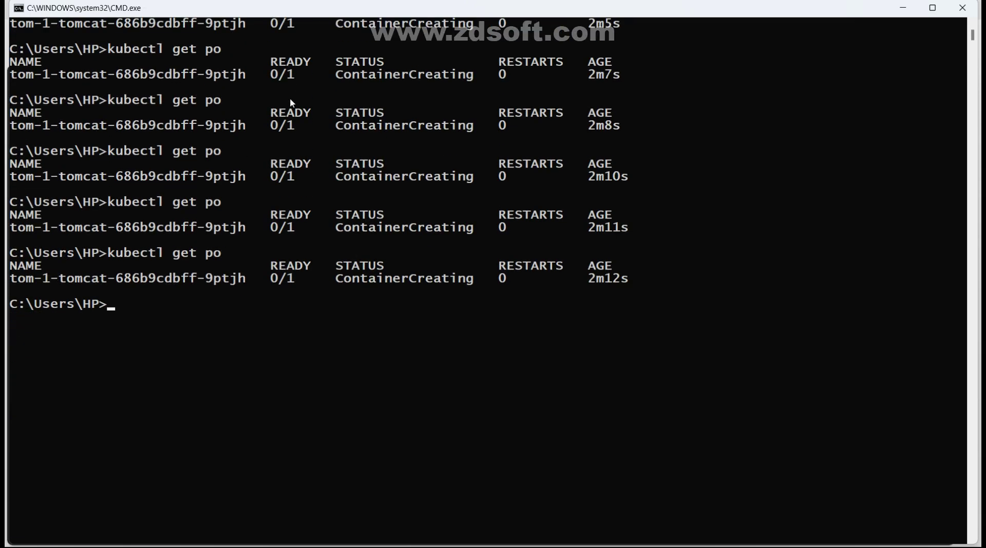
key(Up)
key(Return)
key(Up)
key(Return)
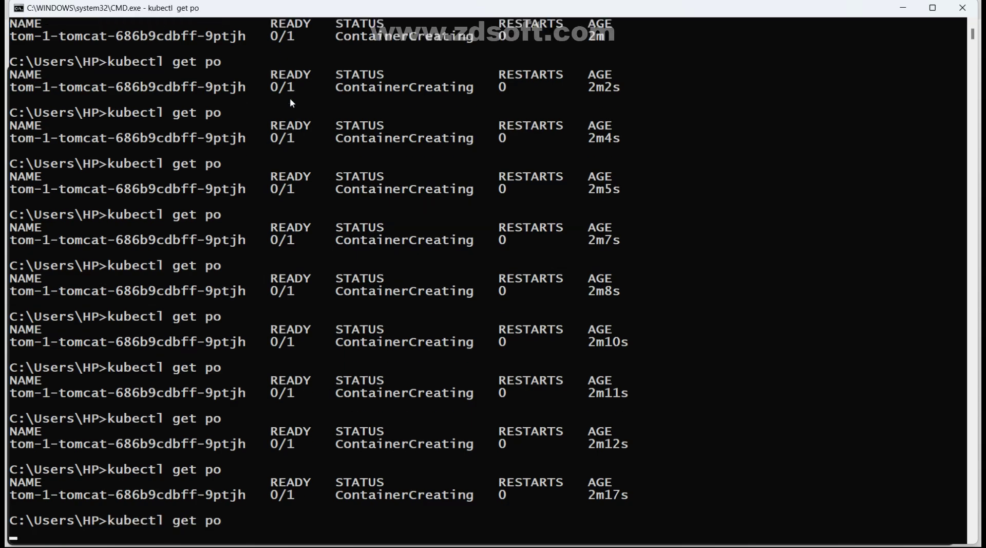
key(Up)
key(Return)
scroll(291, 100, down, 6)
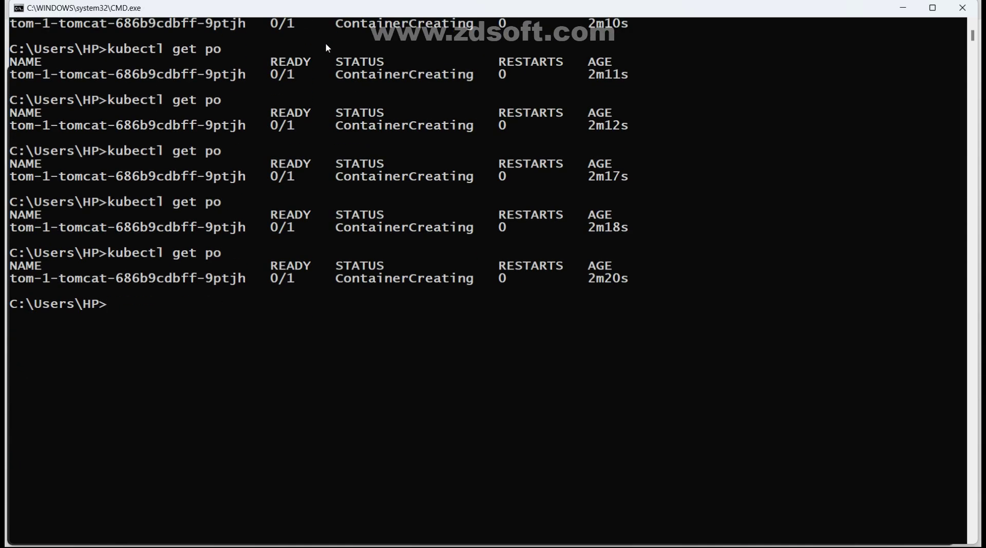
key(Up)
key(Return)
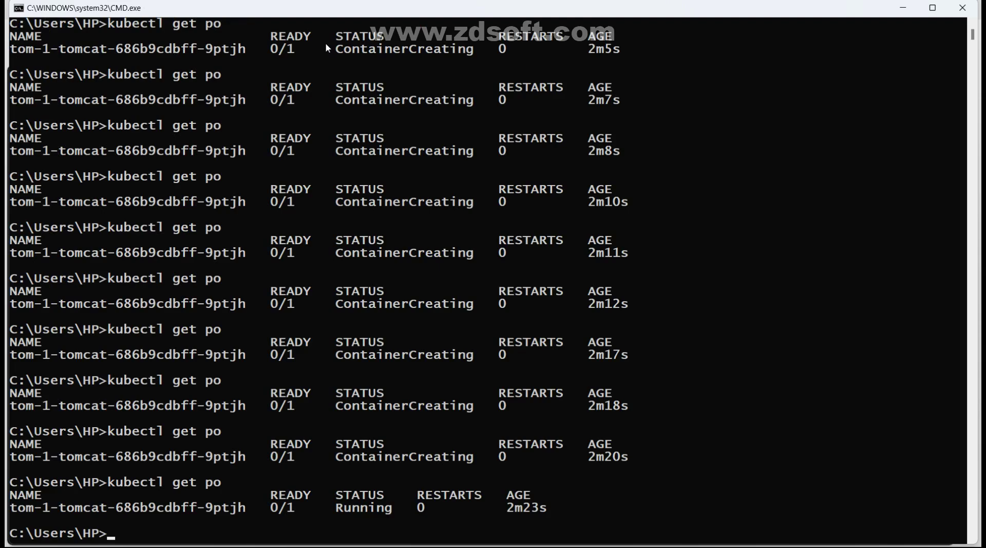
key(Up)
key(Return)
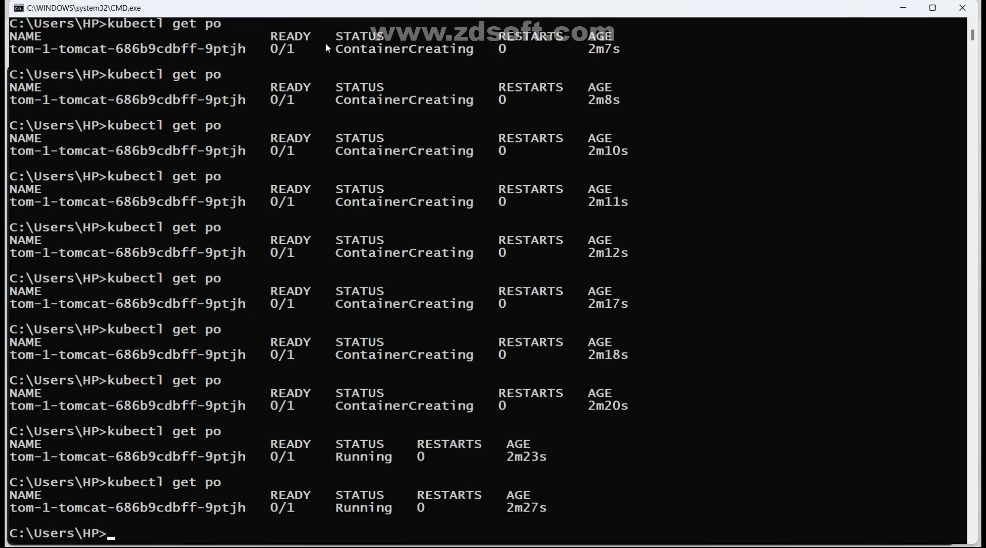
key(Up)
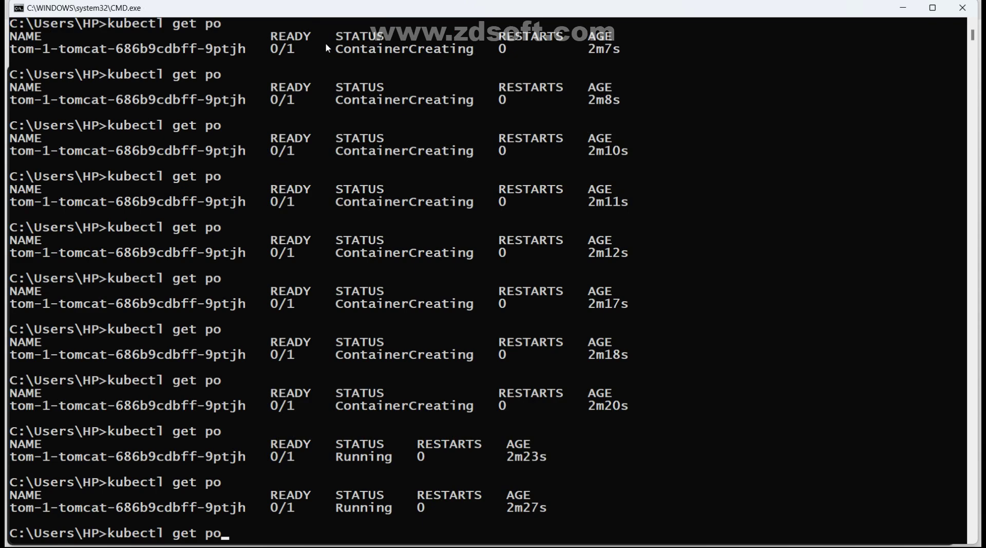
key(Return)
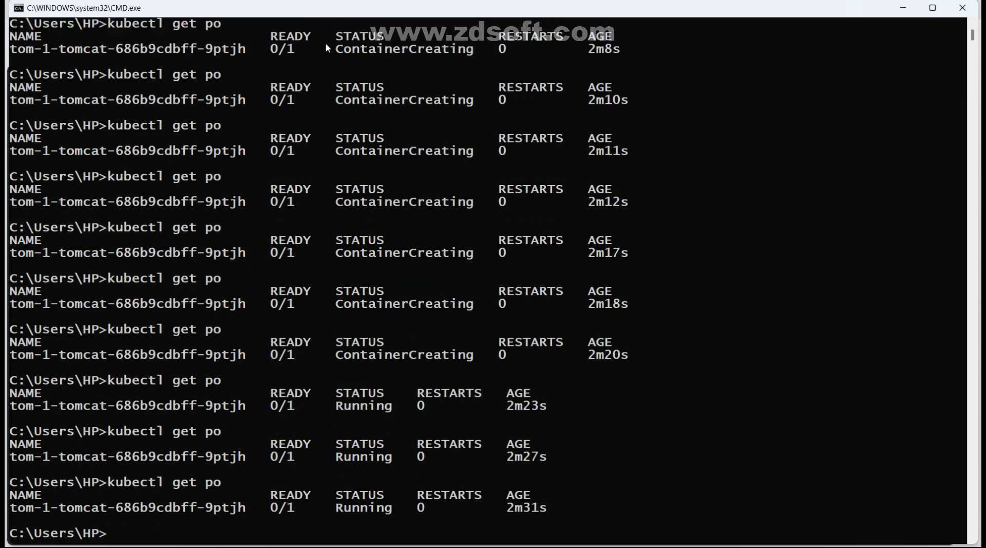
key(Up)
key(Return)
key(Up)
key(Return)
key(Up)
key(Return)
key(Up)
key(Return)
key(Up)
key(Return)
key(Up)
key(Return)
key(Up)
key(Return)
key(Up)
key(Return)
key(Up)
key(Return)
key(Up)
key(Return)
key(Up)
key(Return)
- Recall the pod listing command and change it to "kubectl logs -f" without running it
key(Up)
scroll(194, 105, down, 4)
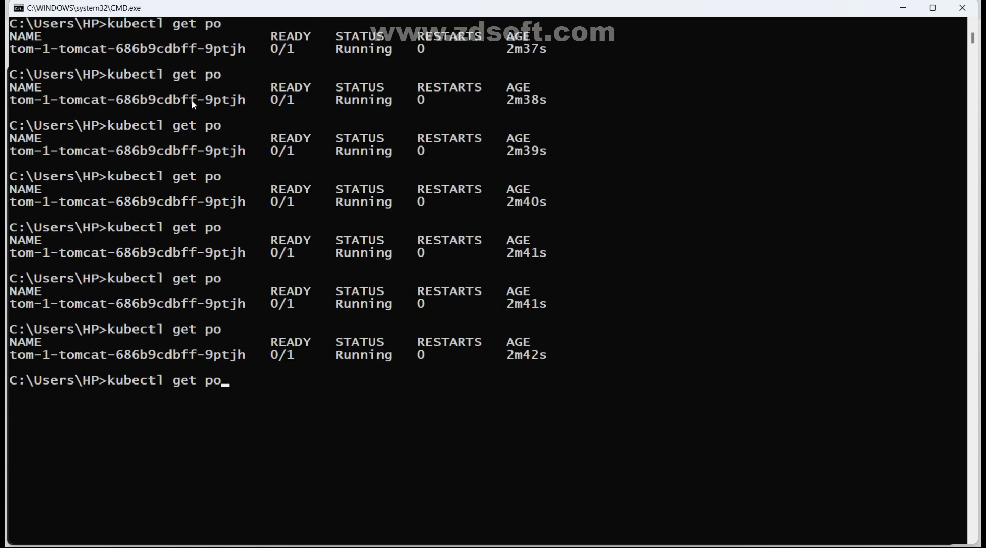
key(BackSpace)
key(BackSpace)
key(BackSpace)
key(BackSpace)
key(BackSpace)
key(BackSpace)
key(BackSpace)
text(logs -f)
- Switch to the Google Meet call in Edge to check it, and return to the command prompt
key(super)
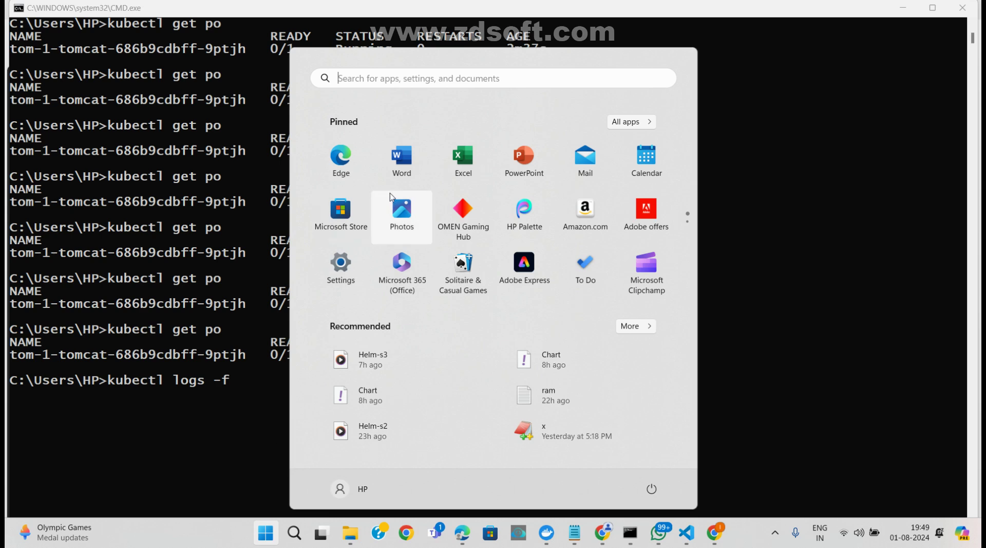
key(Escape)
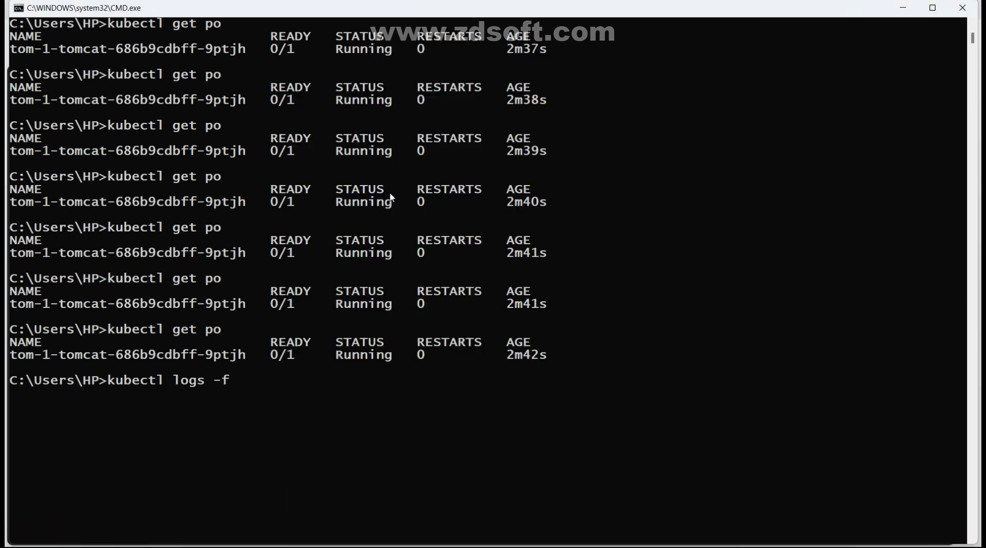
key(super)
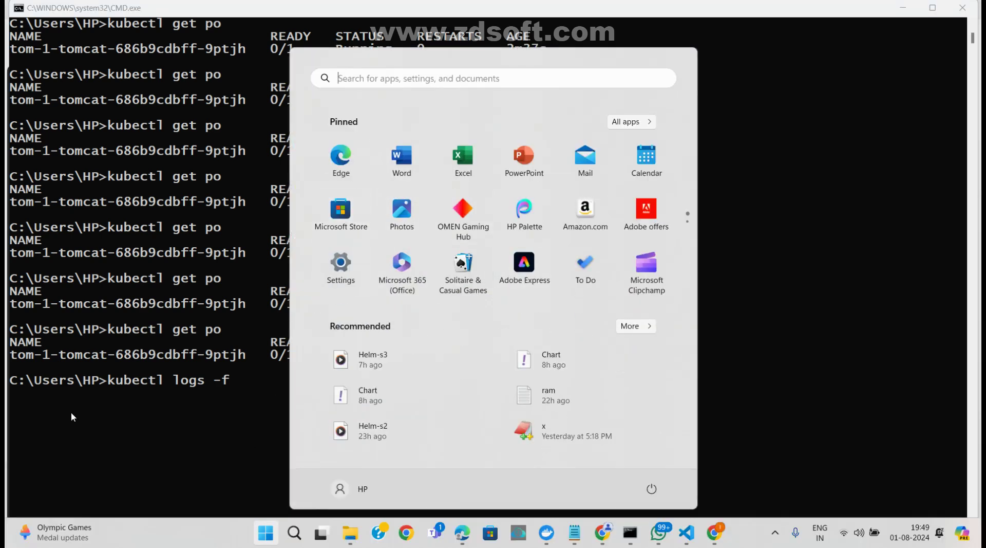
key(super)
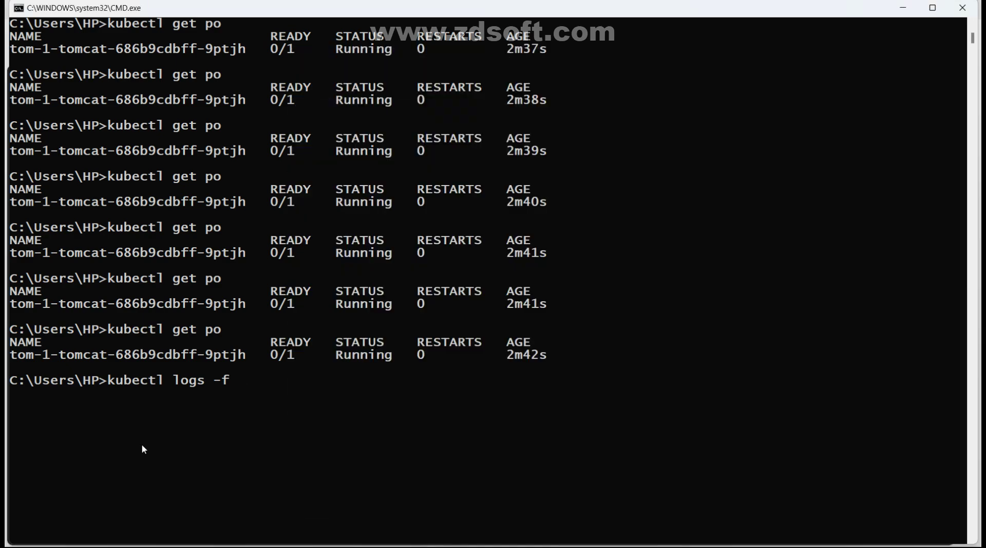
key(super)
mouse_move(469, 534)
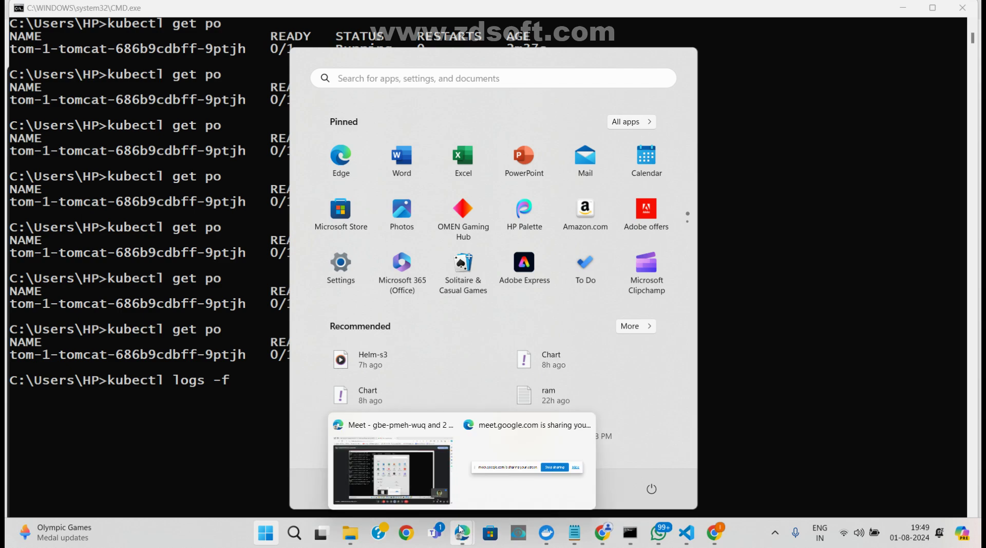
click(407, 484)
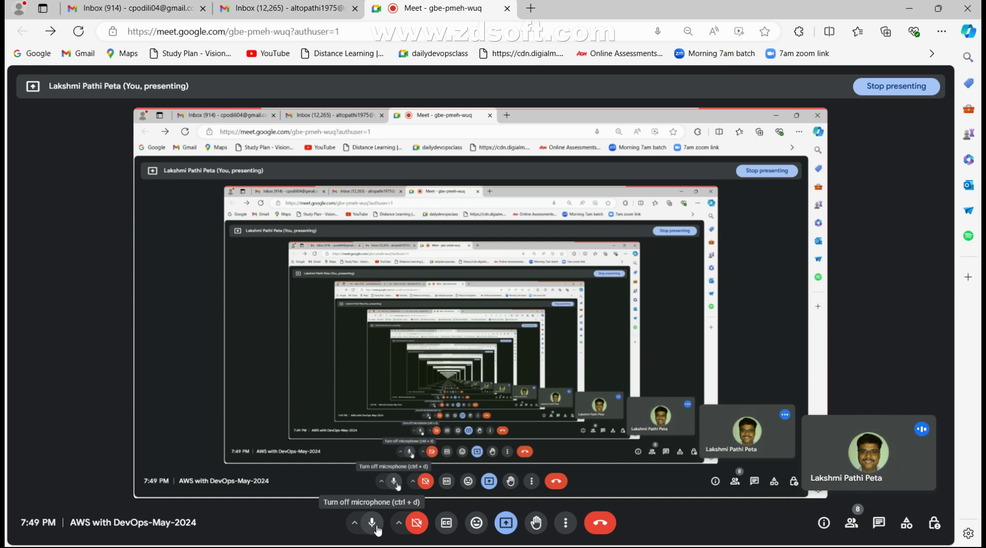
key(alt+Tab)
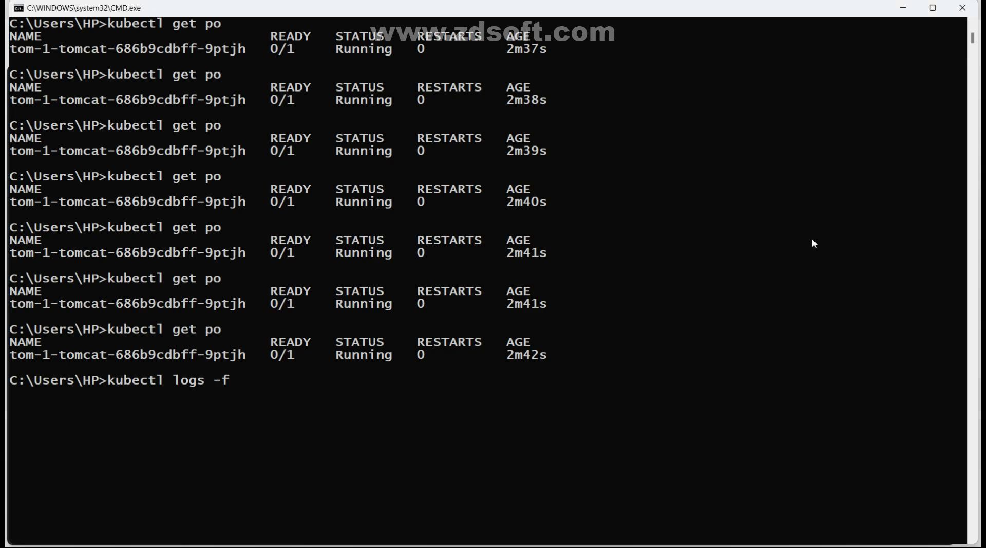
- Complete the logs command with the copied pod name tom-1-tomcat-686b9cdbff-9ptjh, run it, and review the Tomcat startup log
drag(15, 357, 243, 359)
key(super+c)
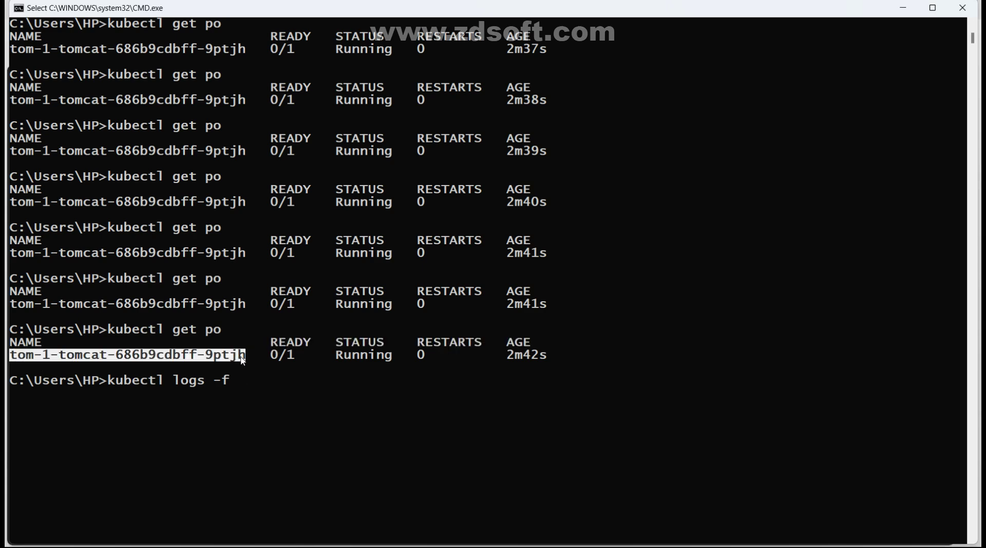
right_click(243, 360)
right_click(330, 386)
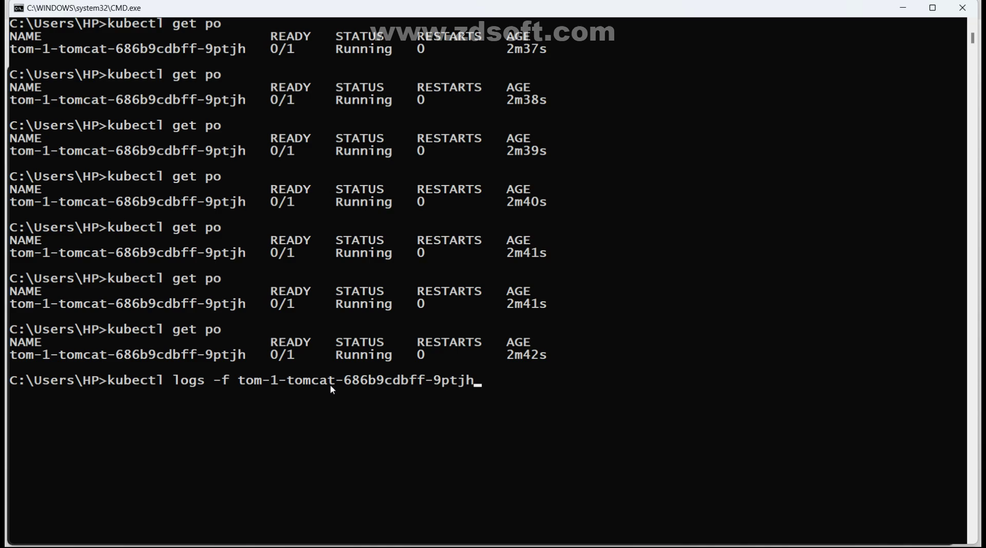
key(Return)
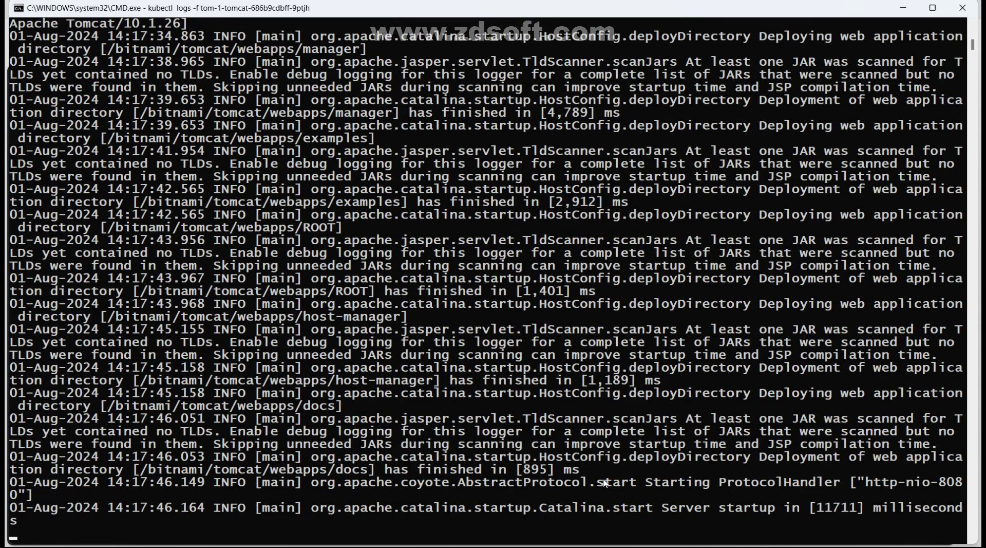
scroll(611, 464, down, 2)
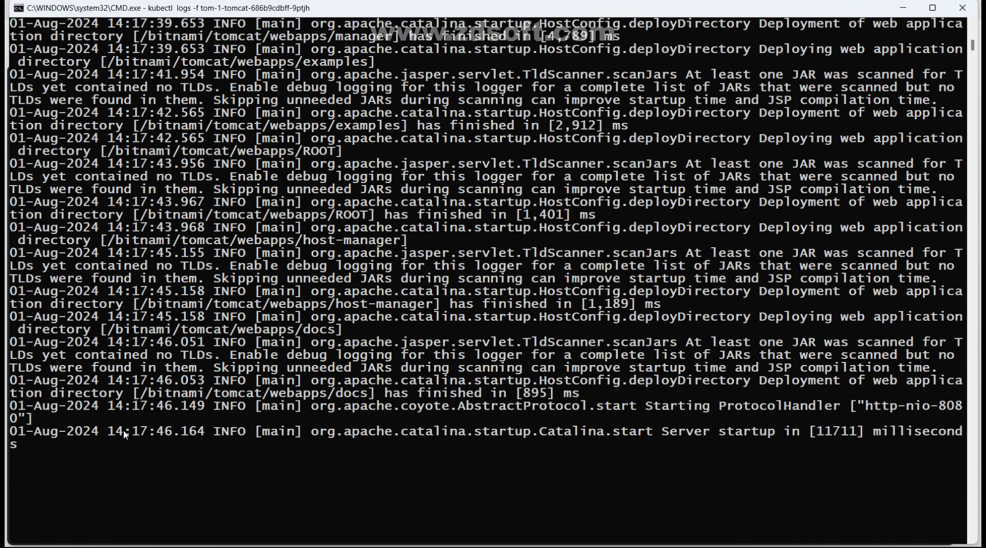
scroll(479, 324, up, 6)
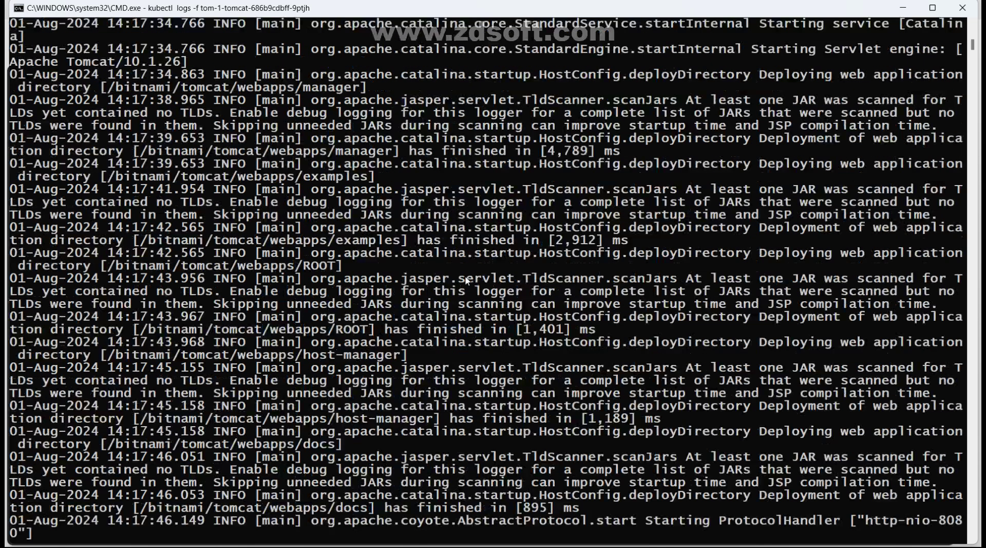
scroll(477, 275, down, 10)
scroll(477, 274, down, 1)
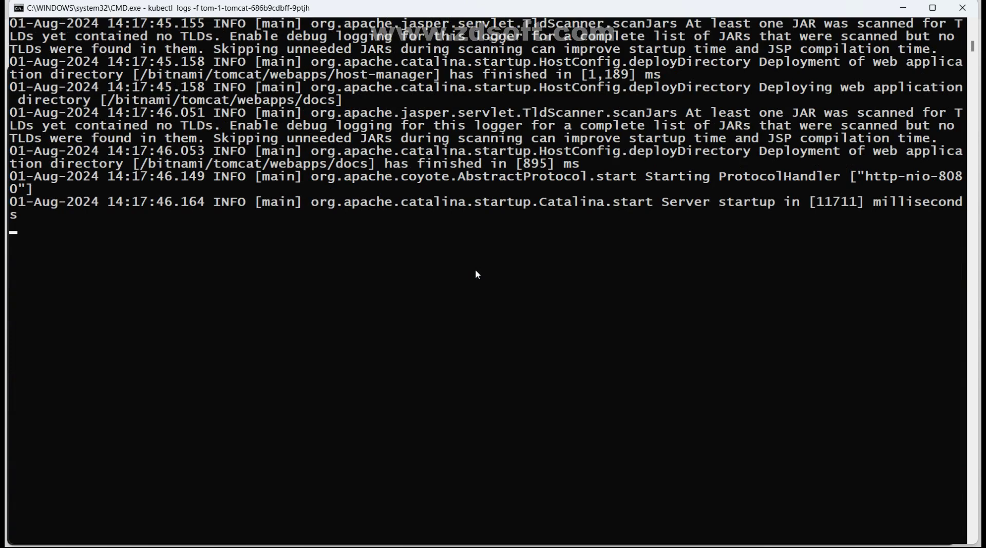
- Open a second command prompt with "cmd" and list the pods with "kubectl get po"
key(super+r)
text(c)
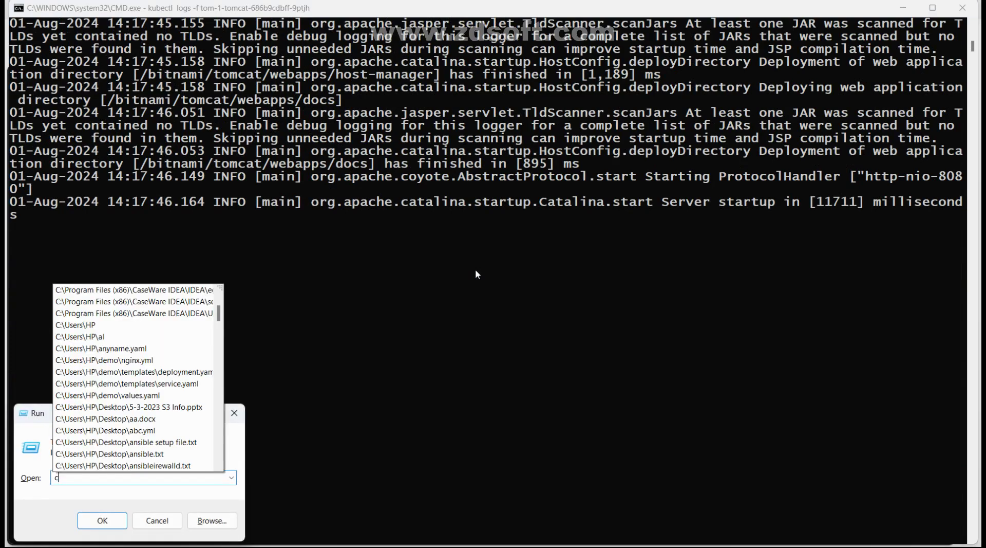
text(md)
key(Return)
text(k)
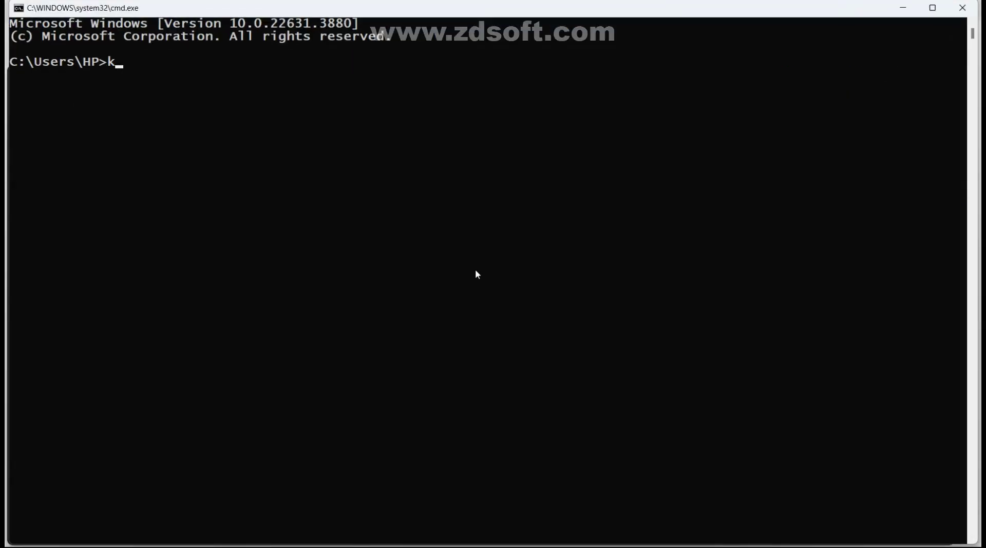
text(ubectl get po)
key(Return)
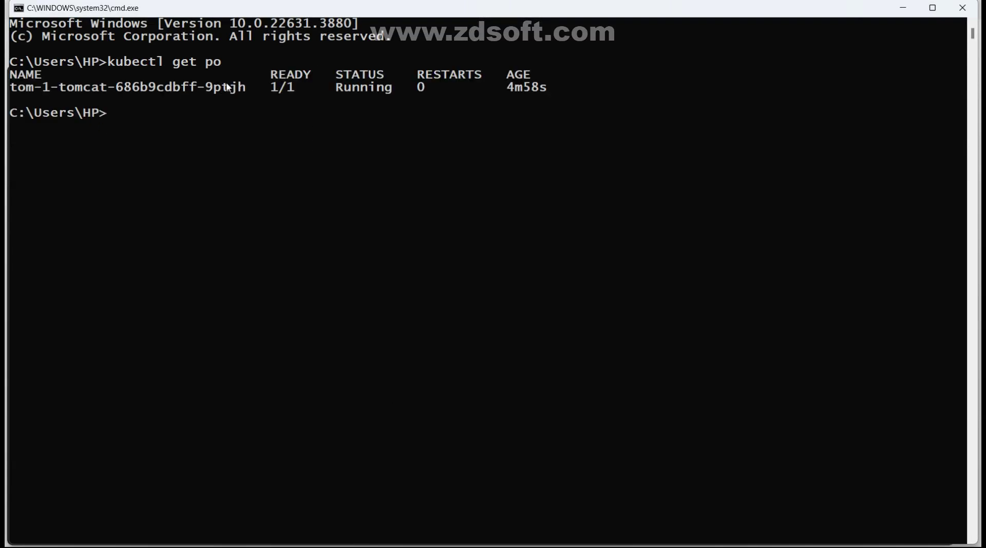
- Return to the pod log window, and switch to Chrome to view the Tomcat page at localhost
key(alt+Tab)
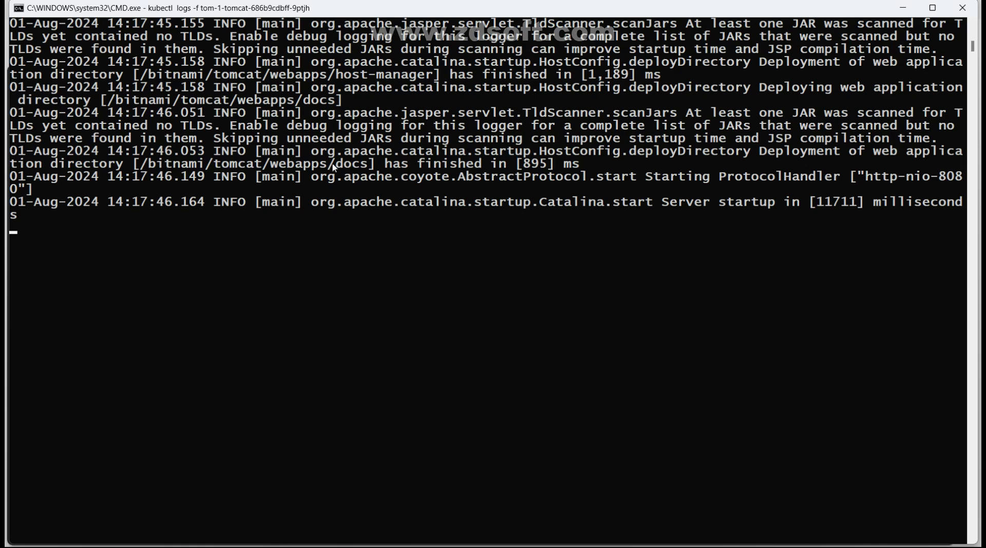
key(alt+Tab)
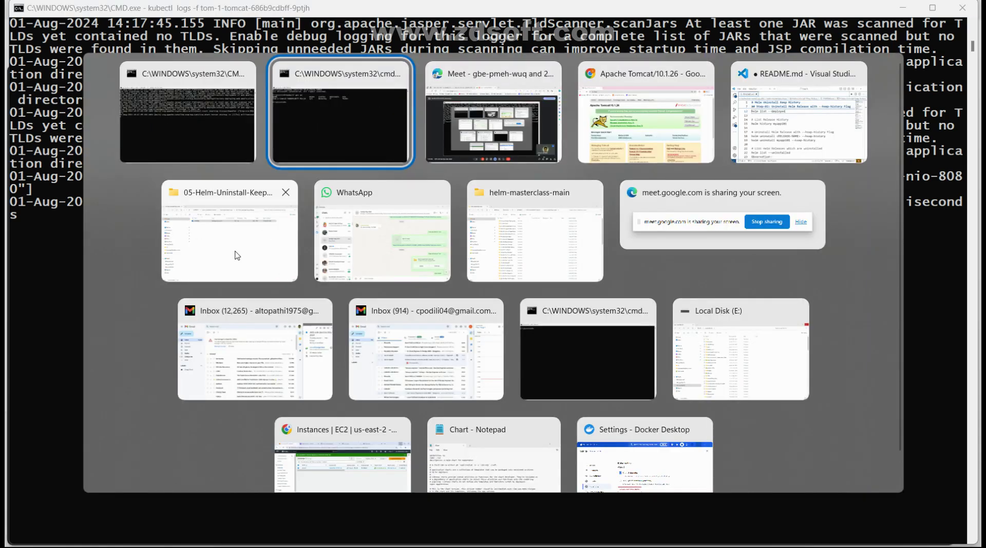
key(alt+Tab)
key(alt+Tab)
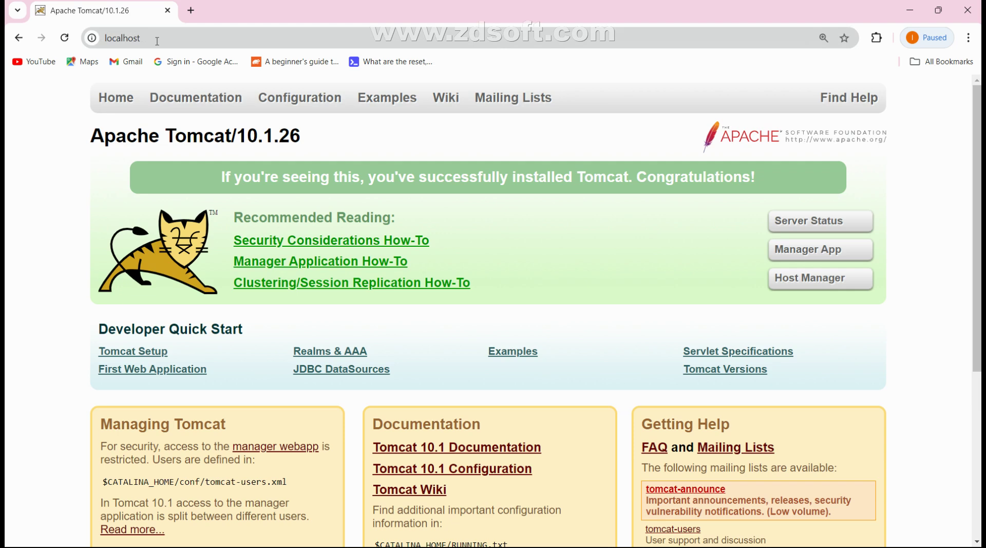
- Switch back to the pod log command prompt and stop following the tom-1-tomcat logs
key(alt+Tab)
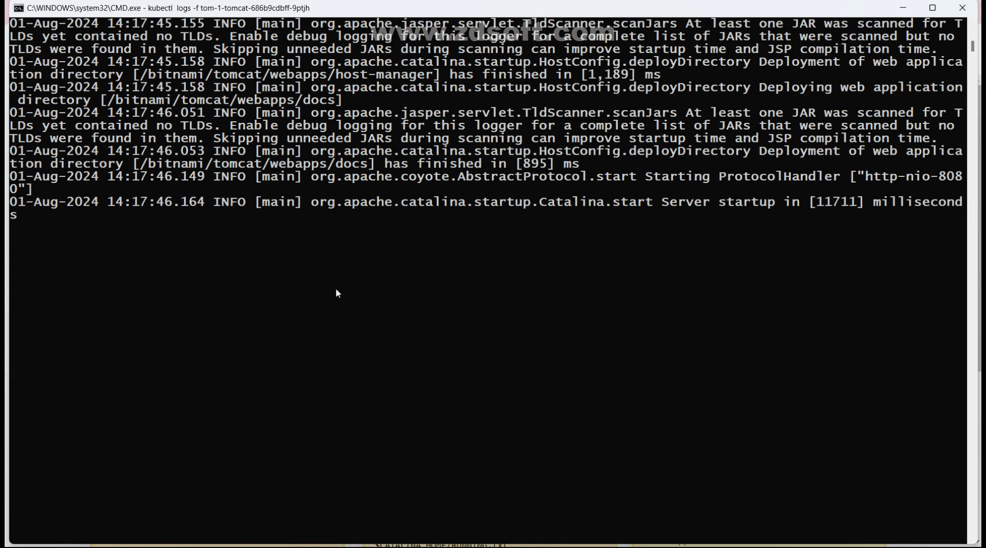
key(ctrl+c)
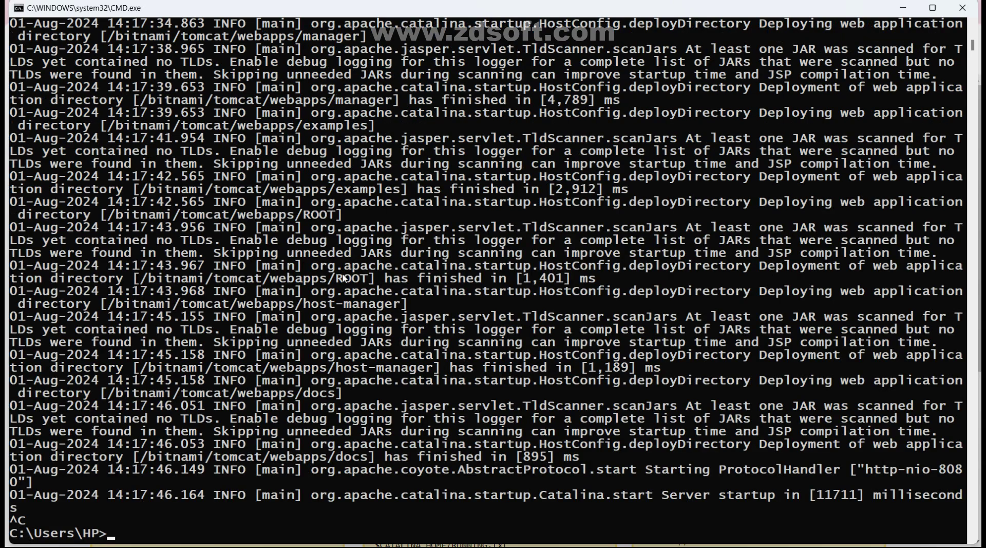
scroll(359, 294, down, 2)
- Recheck the Tomcat page in Chrome and switch to README.md in Visual Studio Code
key(alt+Tab)
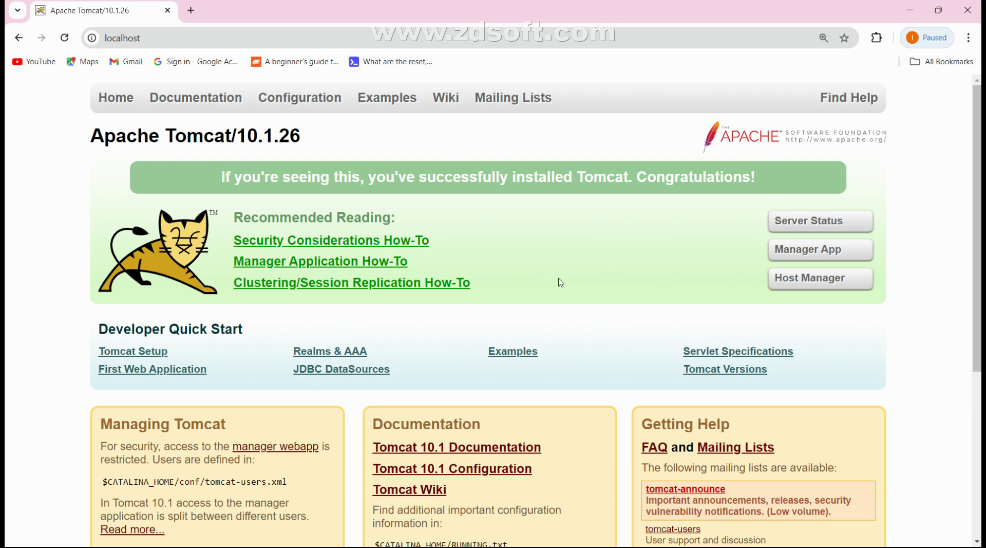
key(super)
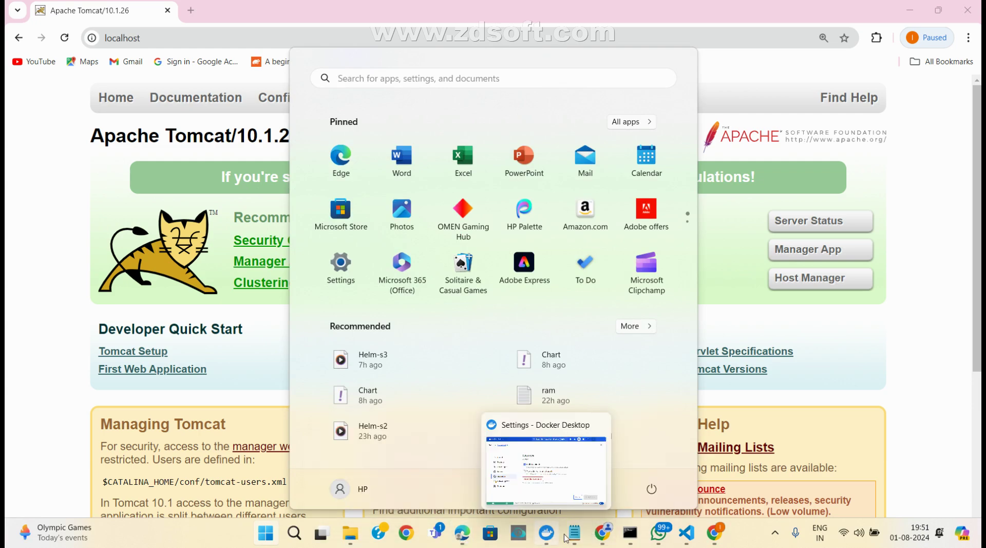
click(686, 533)
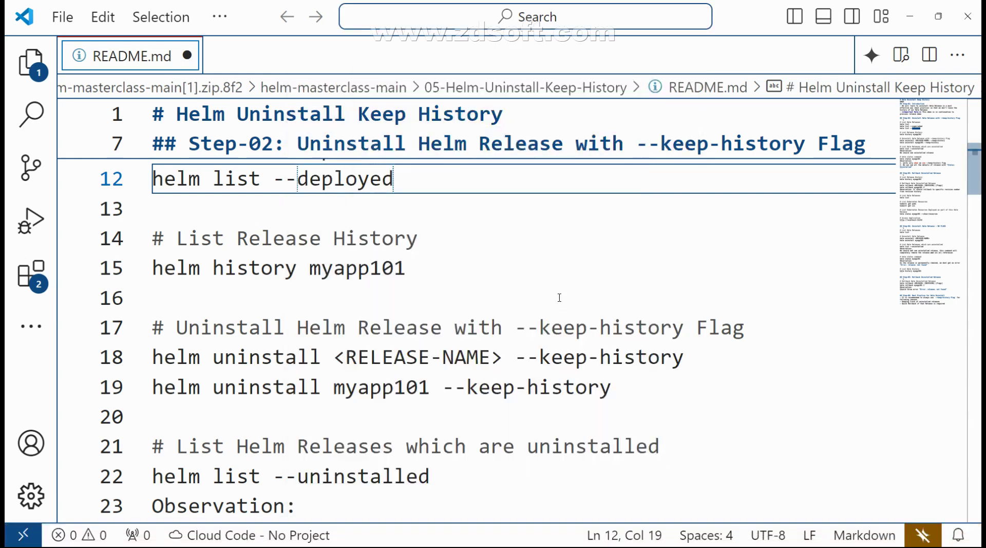
- Review the keep-history uninstall commands in README.md, and switch past Chrome to the command prompt
scroll(299, 302, down, 1)
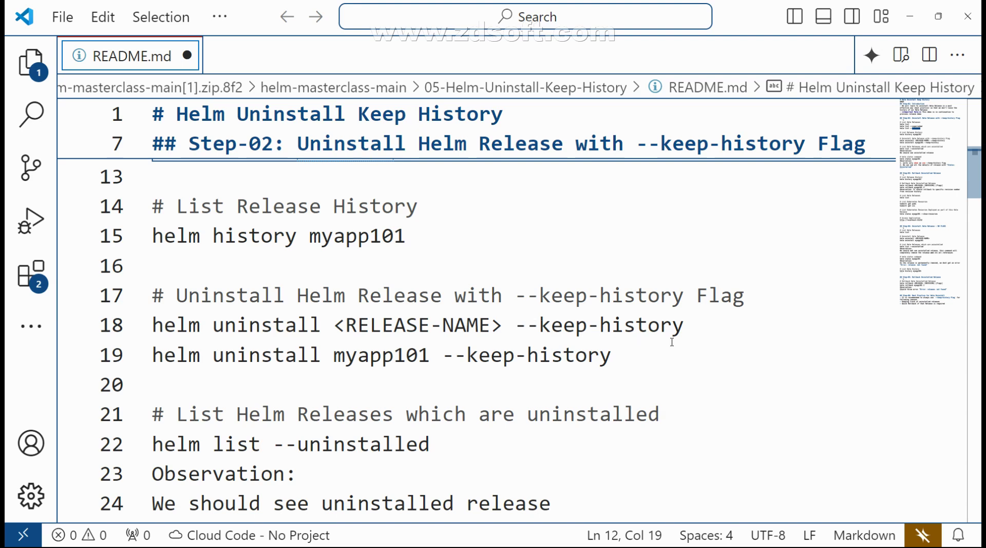
key(alt+Tab)
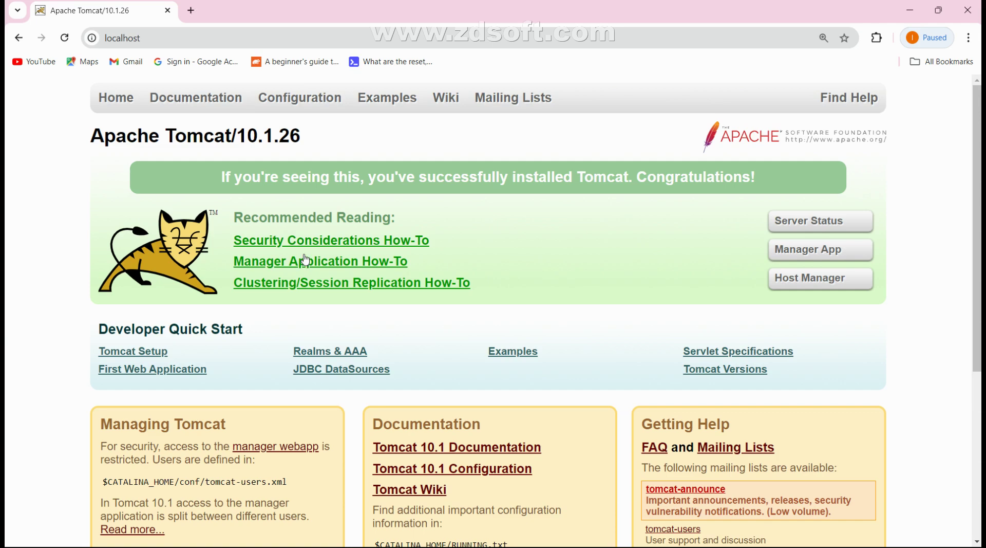
key(alt+Tab)
key(alt+Tab)
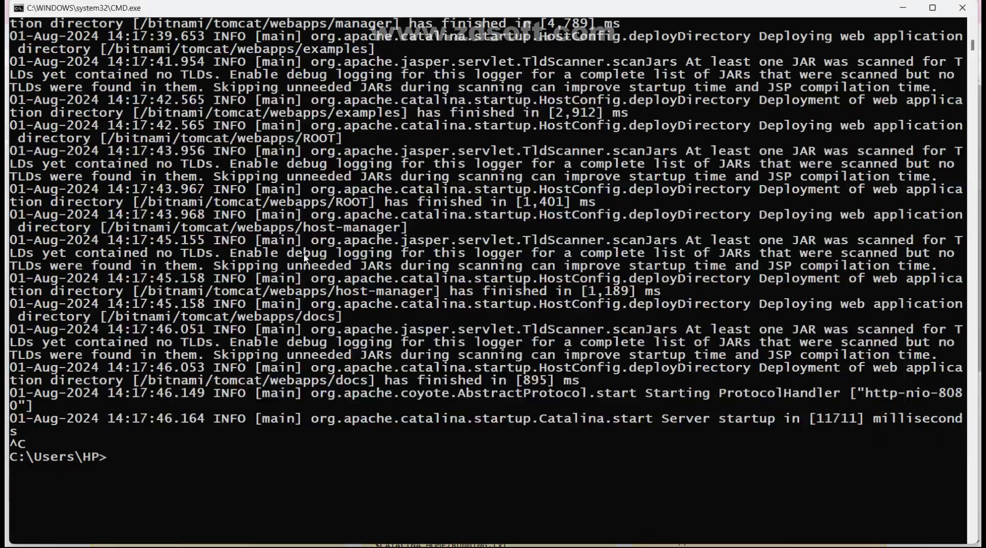
- Clear the command prompt with "cls" and list the Helm releases with "helm ls"
key(Up)
key(Up)
key(Up)
key(Up)
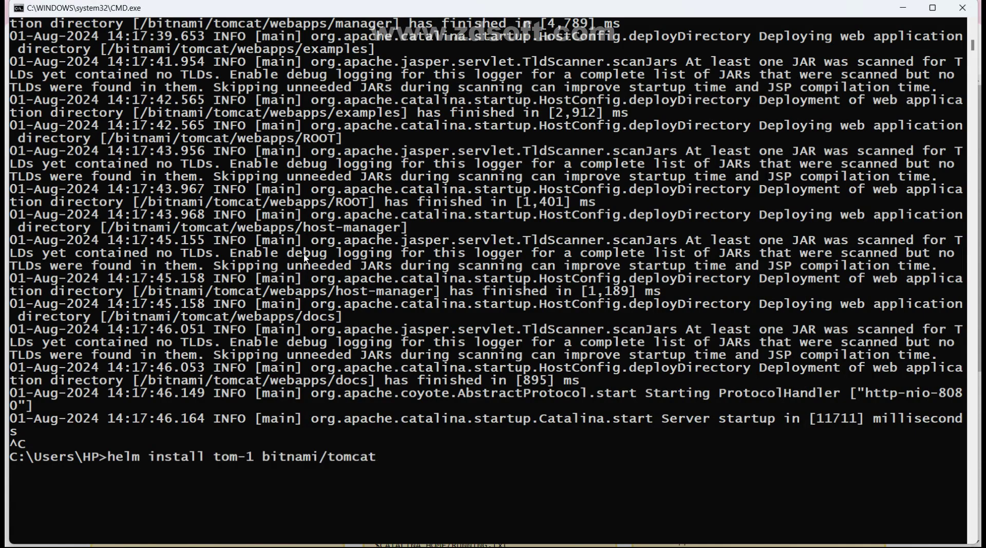
key(BackSpace)
key(BackSpace)
key(BackSpace)
key(BackSpace)
key(BackSpace)
key(BackSpace)
key(BackSpace)
key(BackSpace)
key(BackSpace)
key(BackSpace)
key(BackSpace)
key(BackSpace)
key(BackSpace)
key(BackSpace)
key(BackSpace)
key(BackSpace)
key(BackSpace)
key(BackSpace)
key(BackSpace)
key(BackSpace)
text(cls)
key(Return)
text(helm ls)
key(Return)
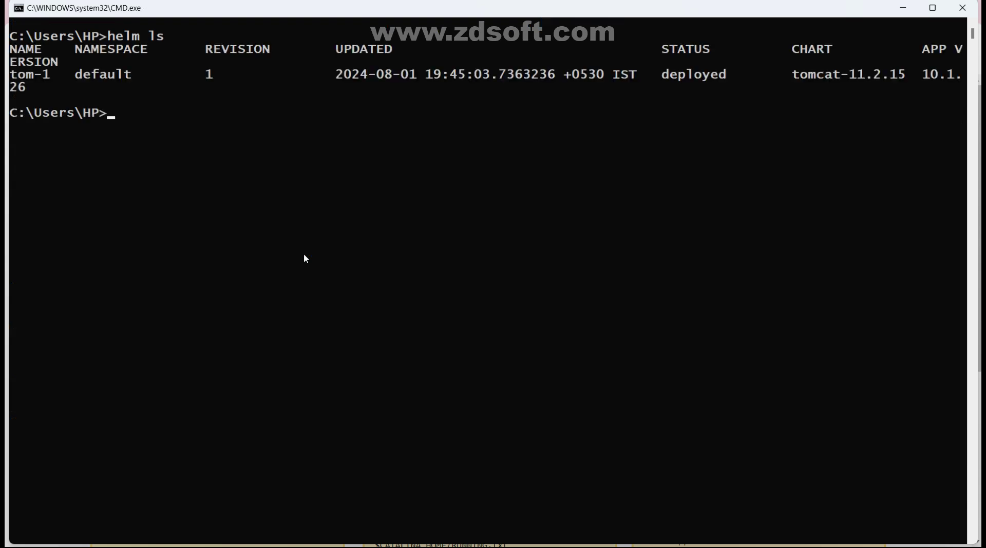
- Enter "helm uninstall tom-1 --keep-history", close the Chrome Tomcat window, check the syntax in README.md, and run the command
text(helm uninstal)
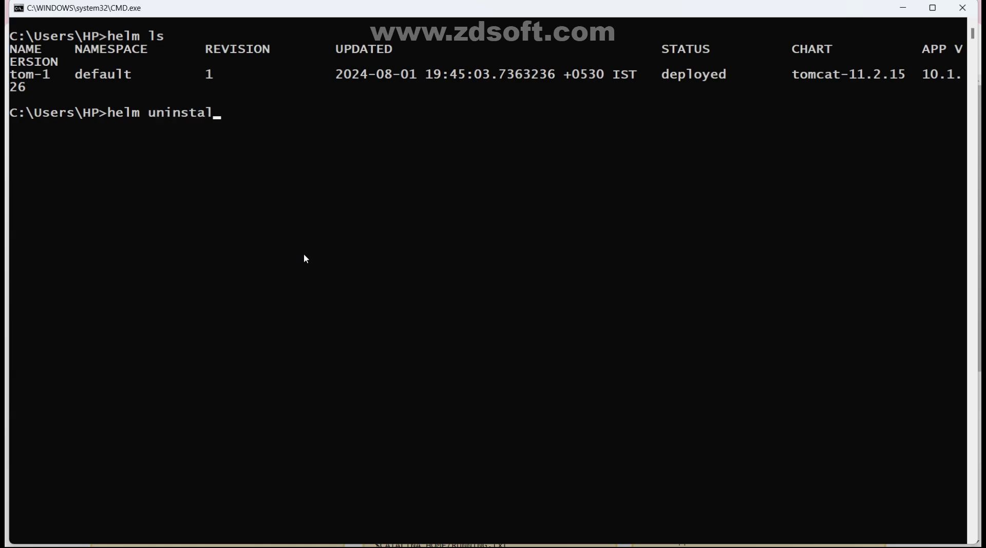
text(l tom-1)
text(--keep)
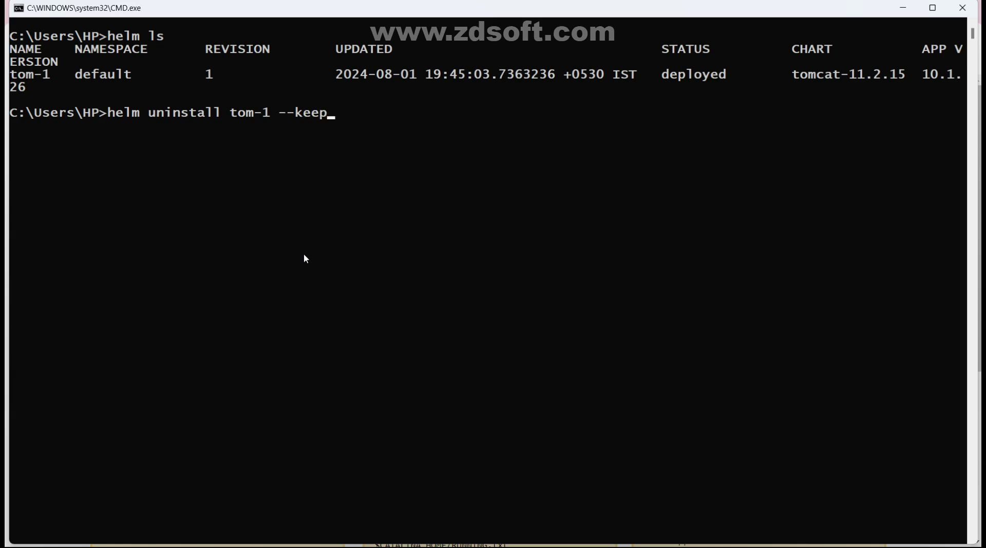
text(-history)
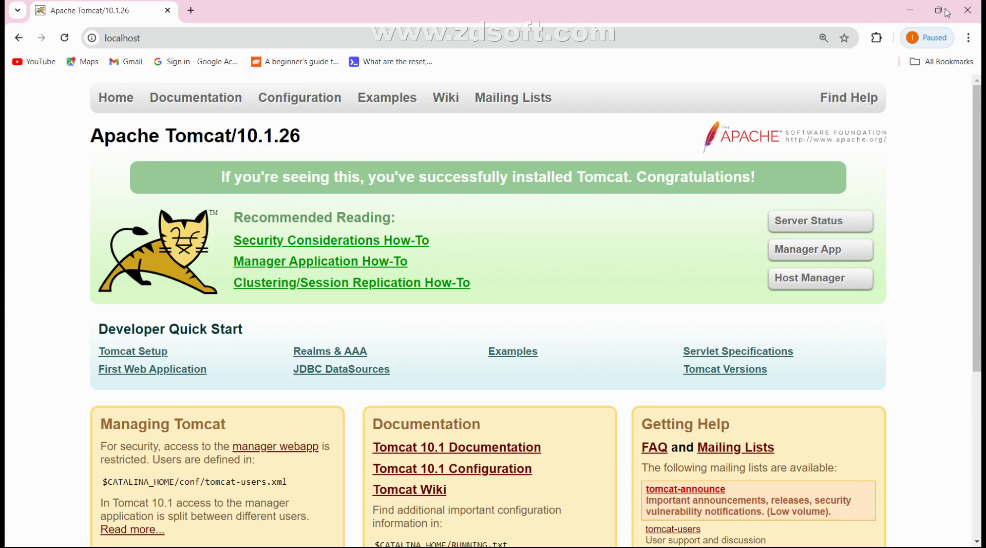
click(969, 15)
key(alt+Tab)
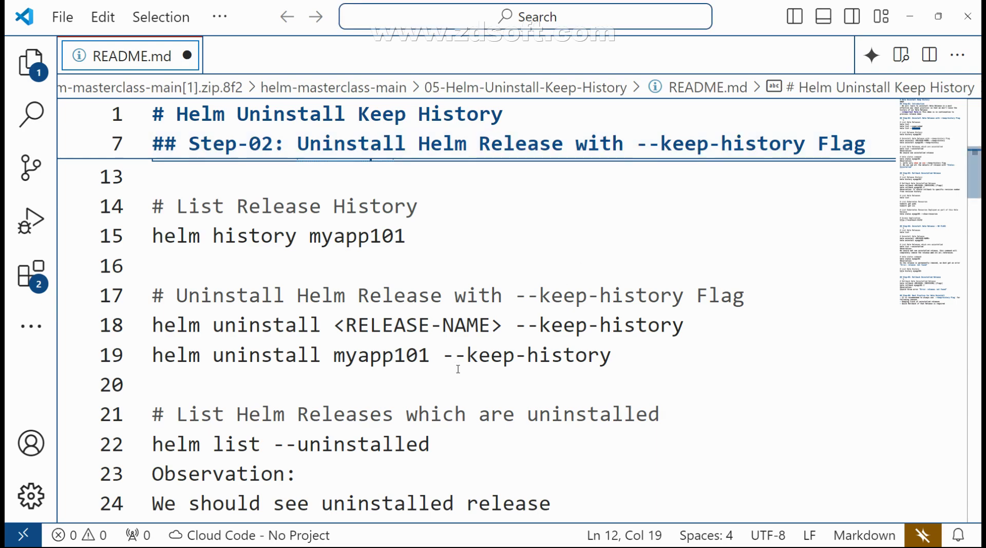
key(alt+Tab)
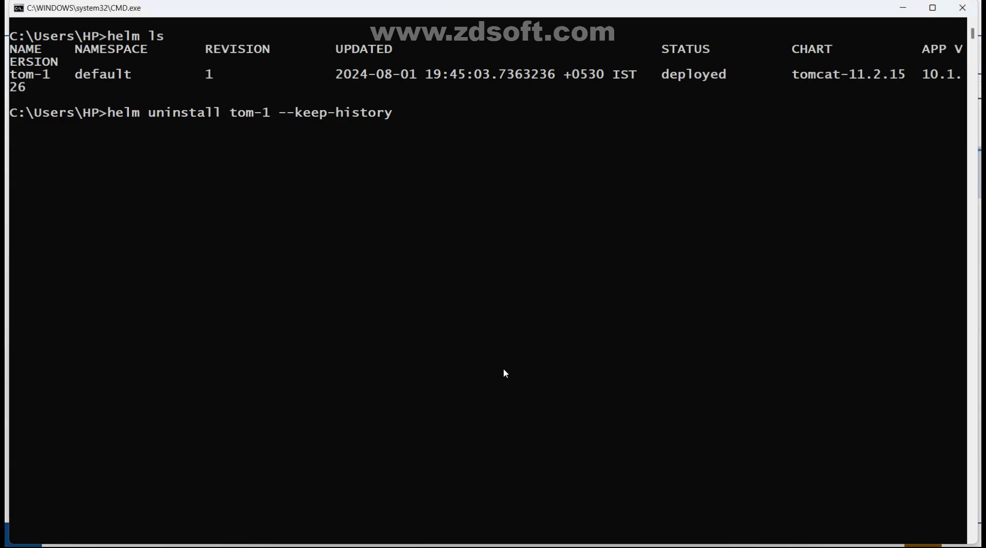
key(Return)
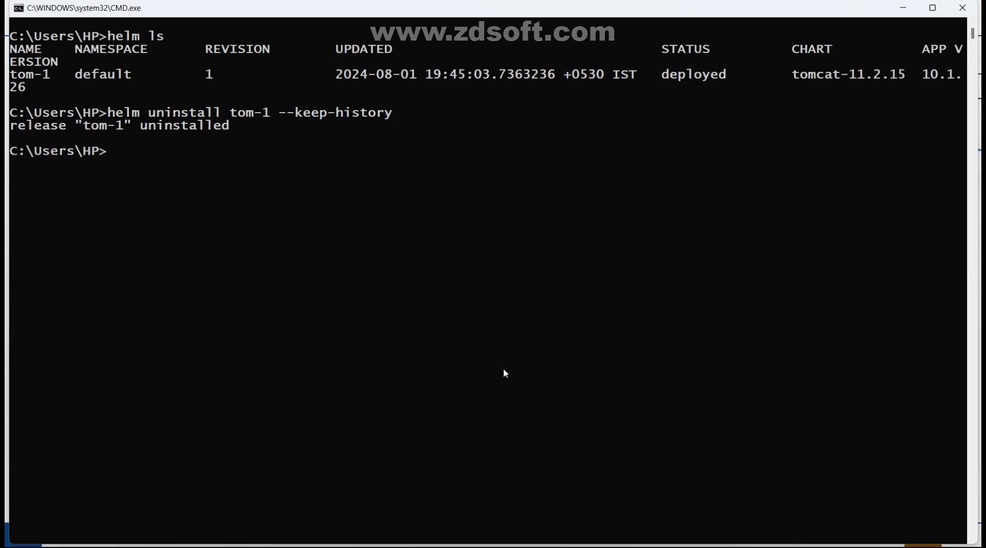
- List the releases with "helm ls", consult README.md in Visual Studio Code, and run "helm ls --uninstalled" in the command prompt
text(helm ls)
key(Return)
key(alt+Tab)
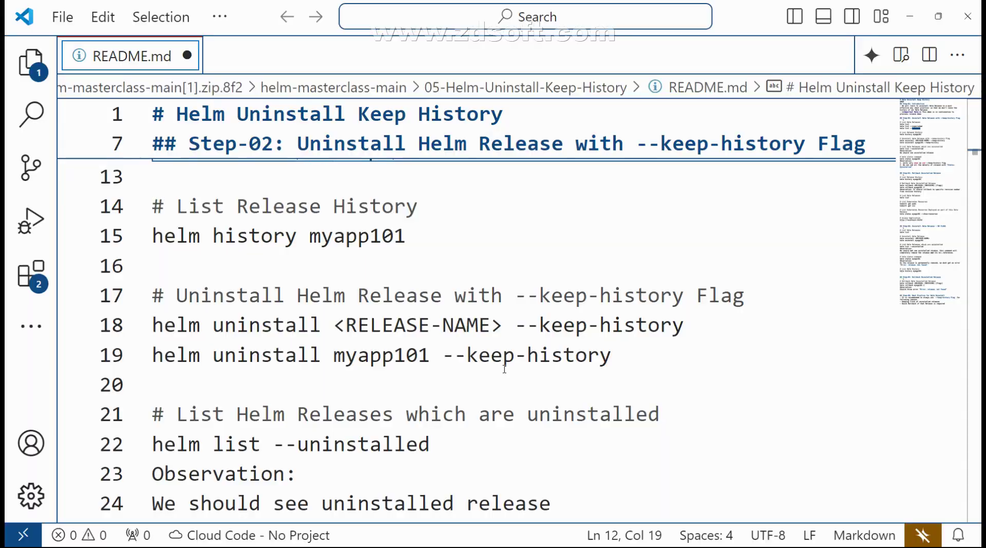
scroll(416, 306, down, 1)
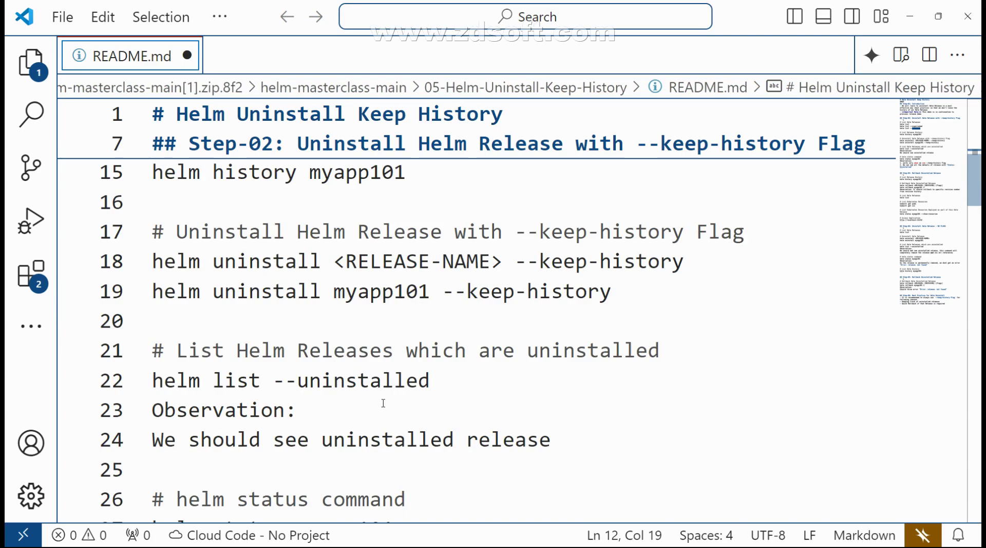
key(alt+Tab)
key(Up)
text(--uninsta)
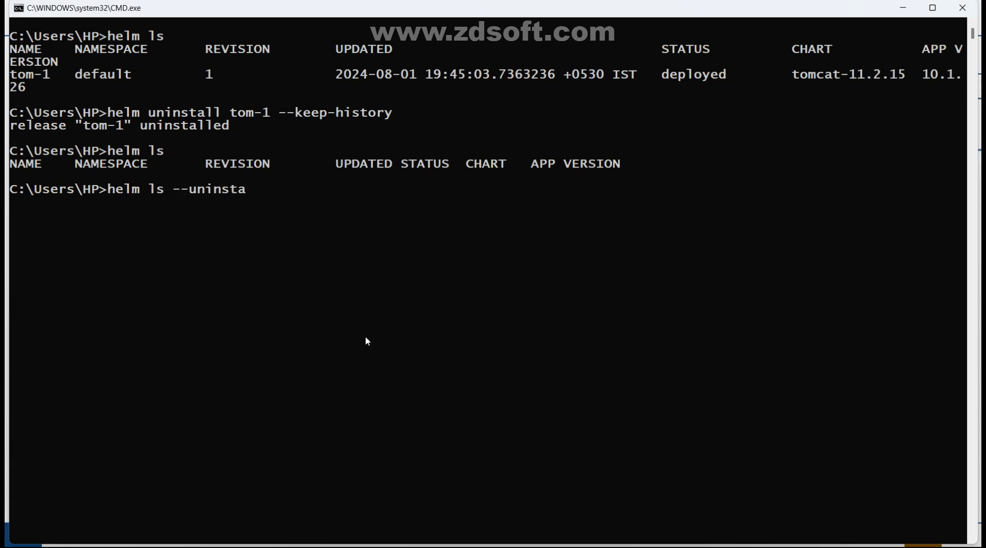
text(lled)
key(Return)
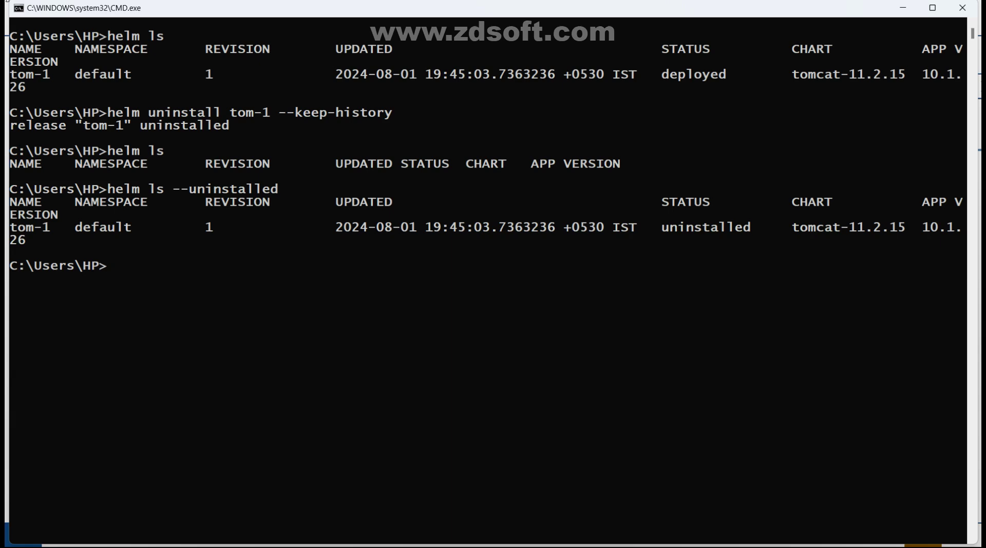
- Check the helm status section of README.md in Visual Studio Code, and run "helm status tom-1" in the command prompt
key(Up)
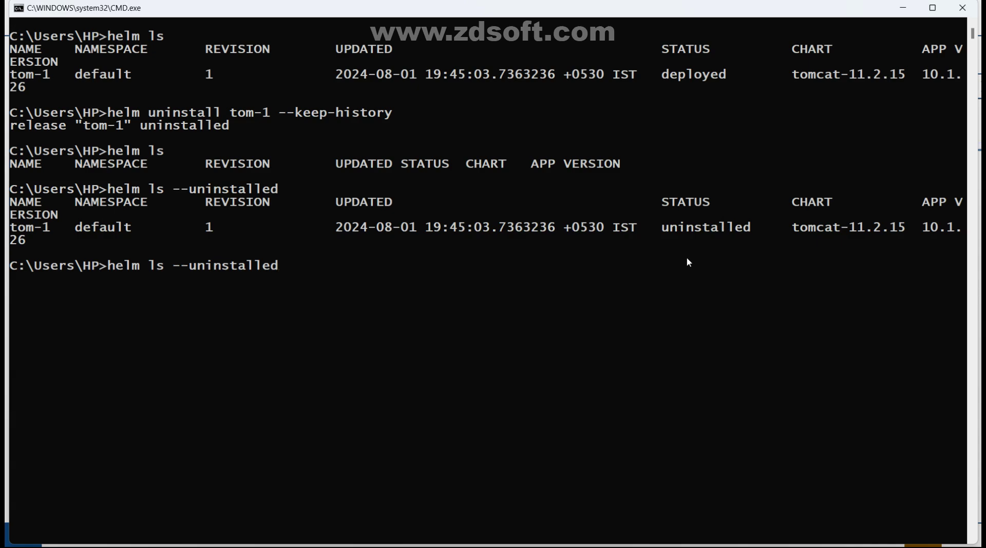
key(alt+Tab)
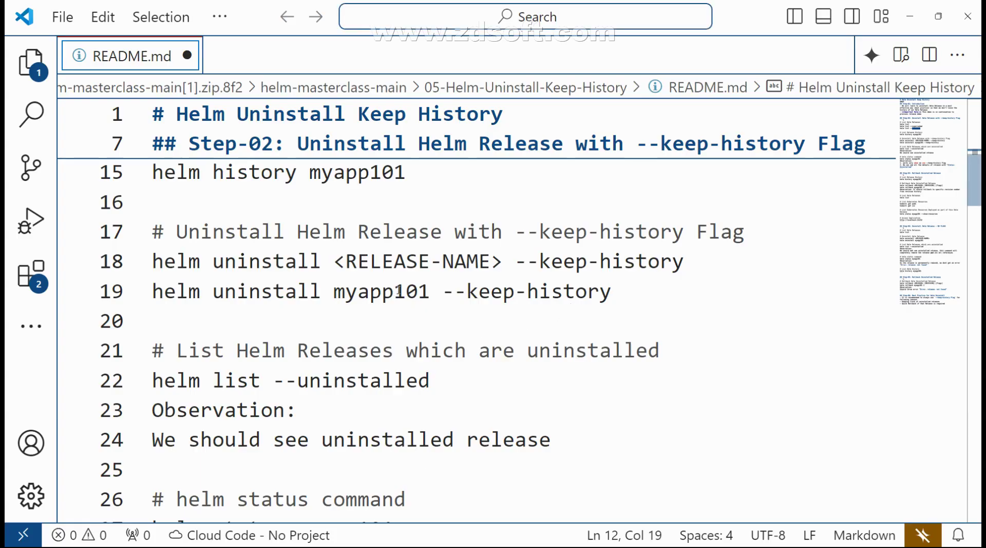
scroll(398, 266, down, 1)
scroll(398, 266, down, 2)
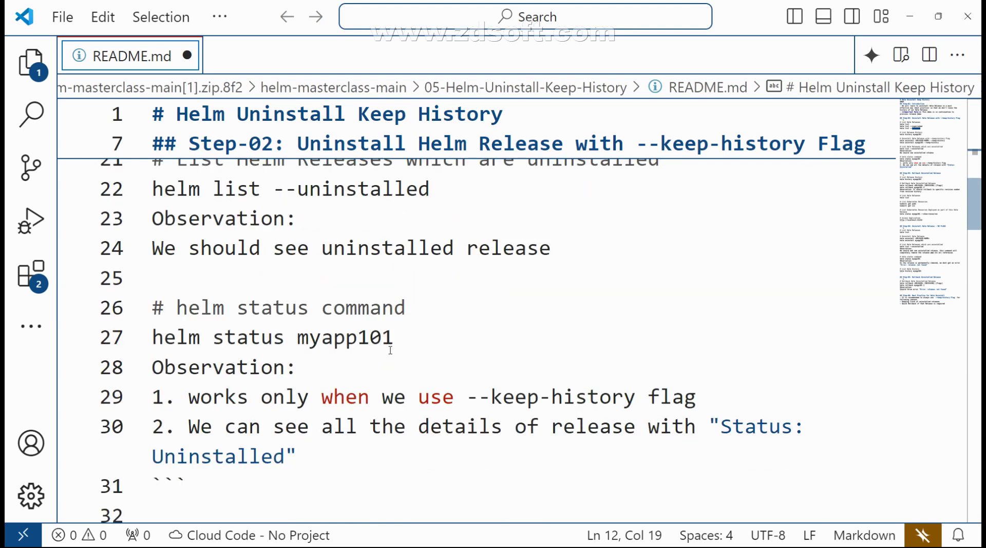
key(alt+Tab)
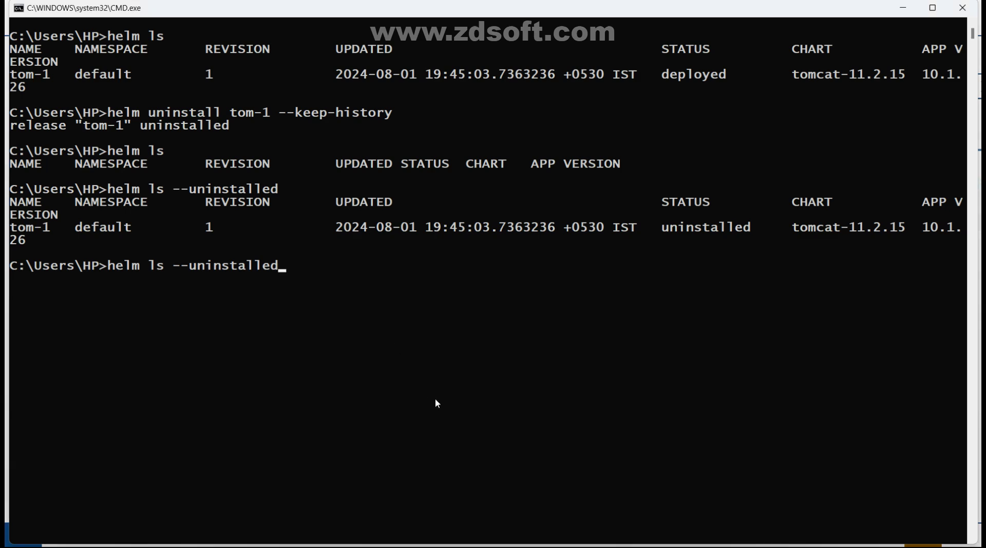
key(BackSpace)
key(BackSpace)
key(BackSpace)
key(BackSpace)
key(BackSpace)
key(BackSpace)
key(BackSpace)
key(BackSpace)
key(BackSpace)
key(BackSpace)
key(BackSpace)
key(BackSpace)
key(BackSpace)
key(BackSpace)
key(BackSpace)
key(BackSpace)
text(status )
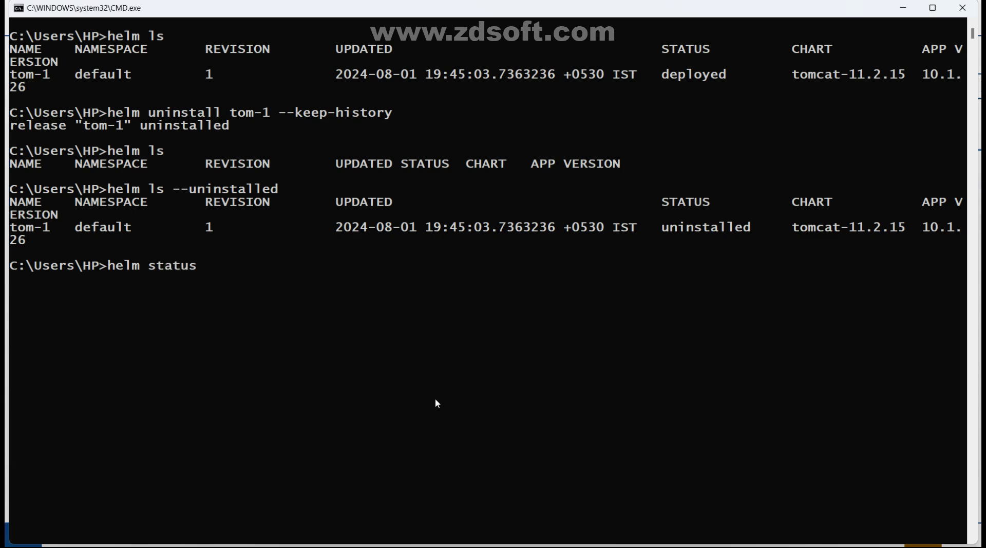
text(tom-1)
key(Return)
- Examine the helm status output for tom-1 and highlight its STATUS line
ctrl+scroll(435, 399, down, 1)
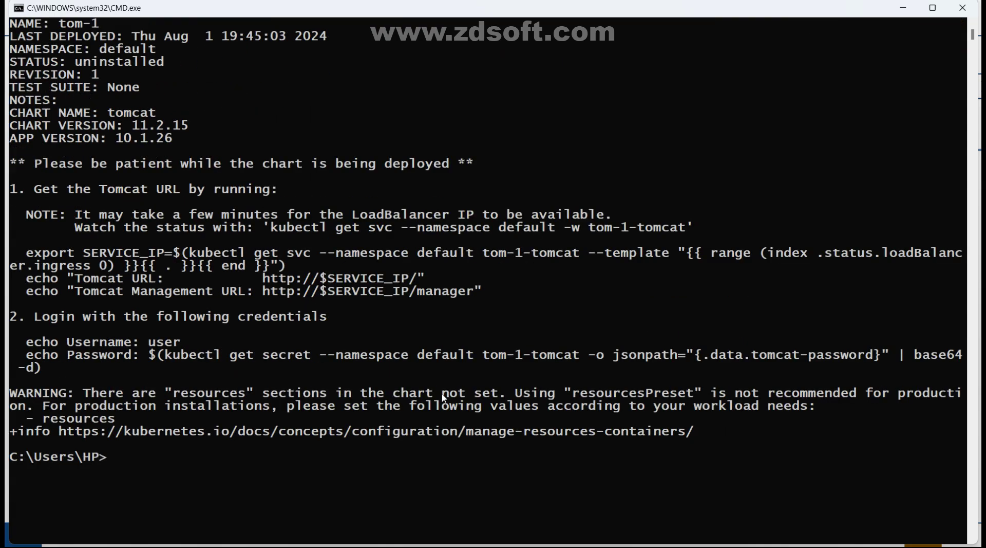
ctrl+scroll(162, 223, up, 1)
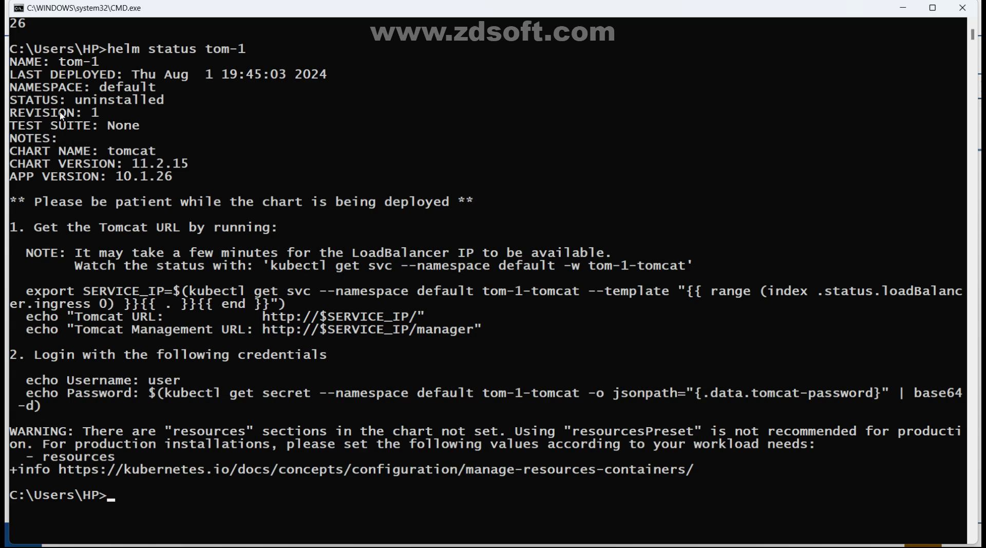
drag(14, 106, 169, 105)
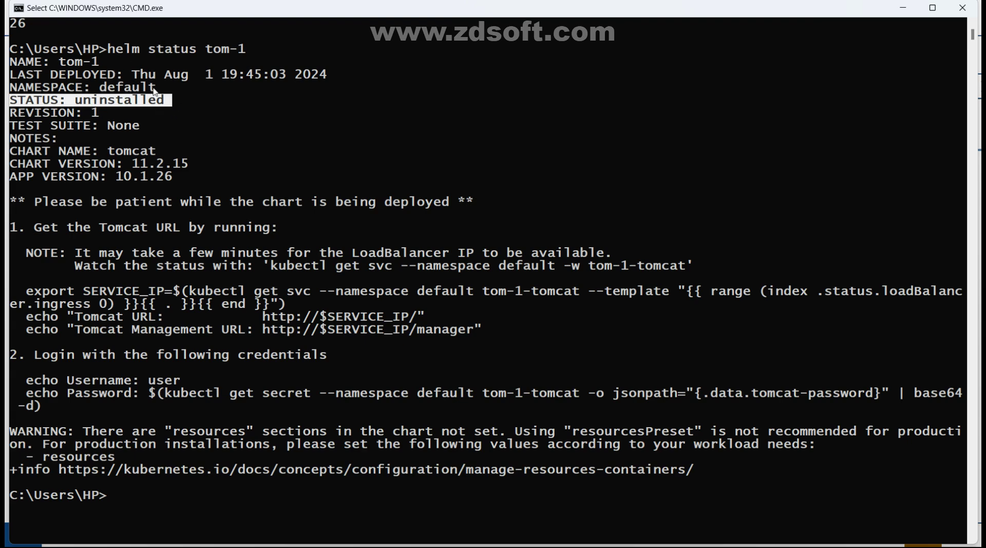
- Switch to Visual Studio Code and read the "Step-03: Rollback Uninstalled Release" section of README.md
key(alt+Tab)
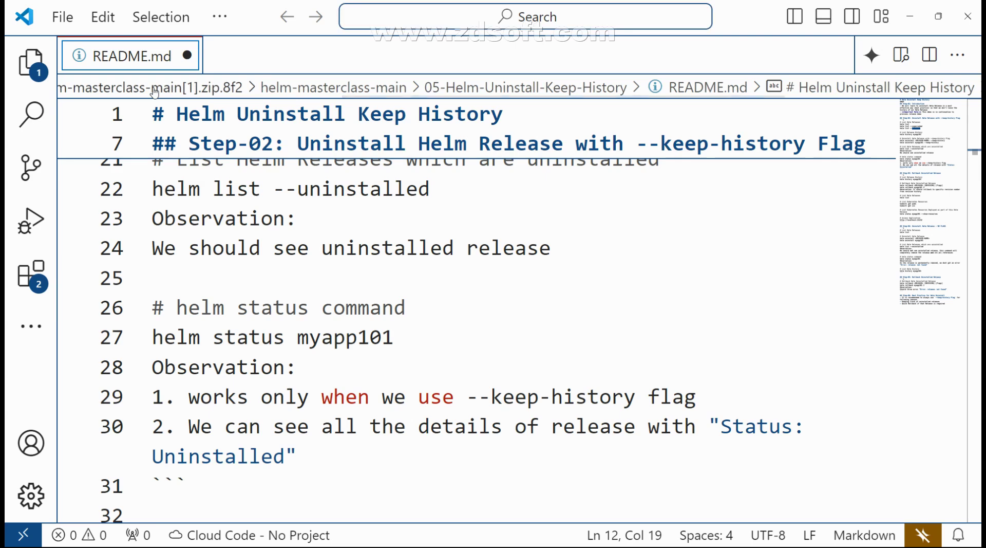
scroll(462, 309, down, 1)
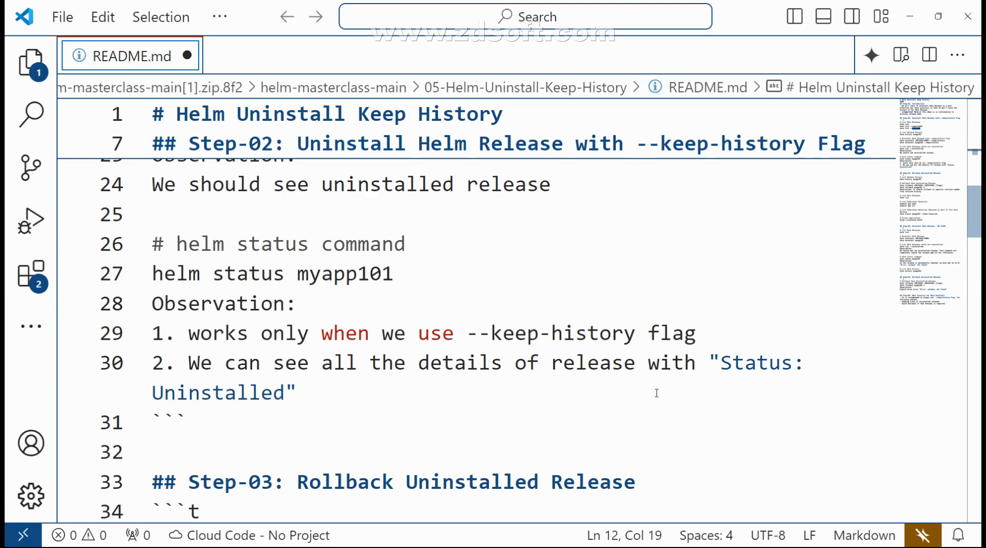
scroll(489, 394, down, 5)
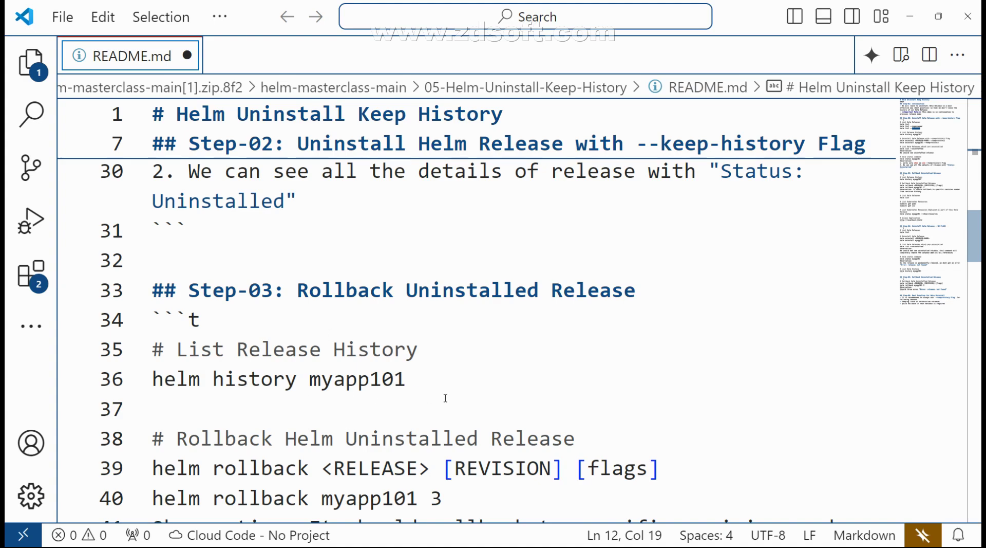
scroll(447, 396, down, 2)
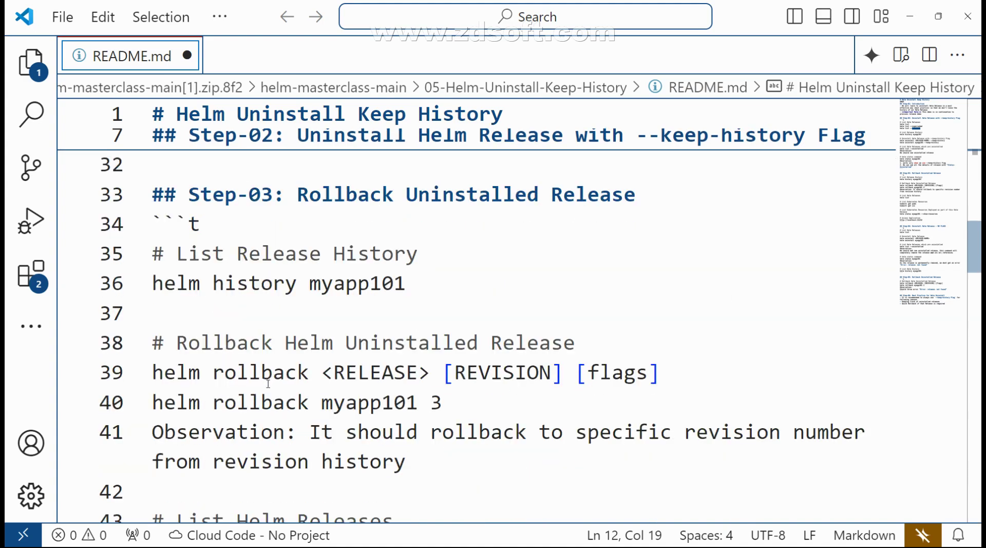
scroll(362, 456, down, 1)
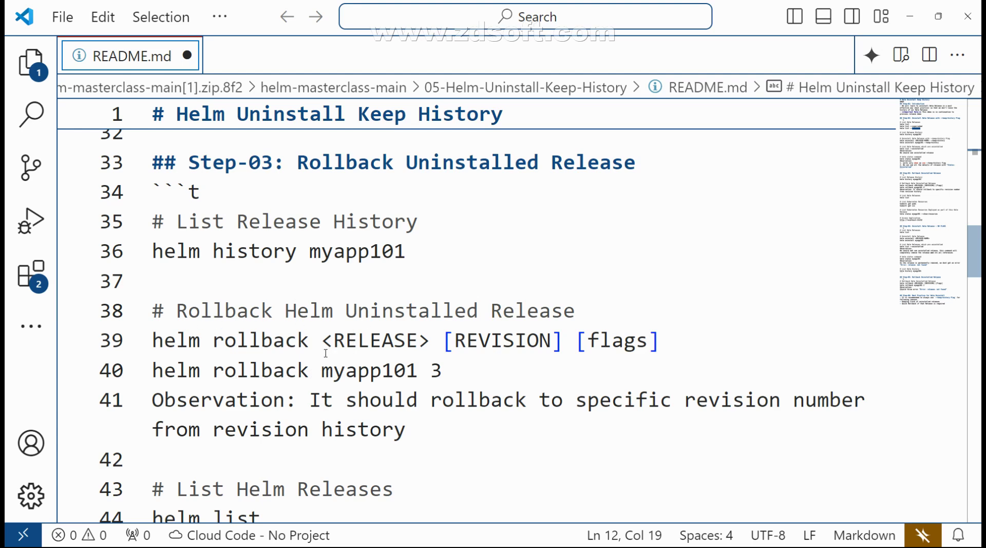
- Switch to the command prompt and try to roll back the release without a revision number using "helm rollback tom-1"
key(alt+Tab)
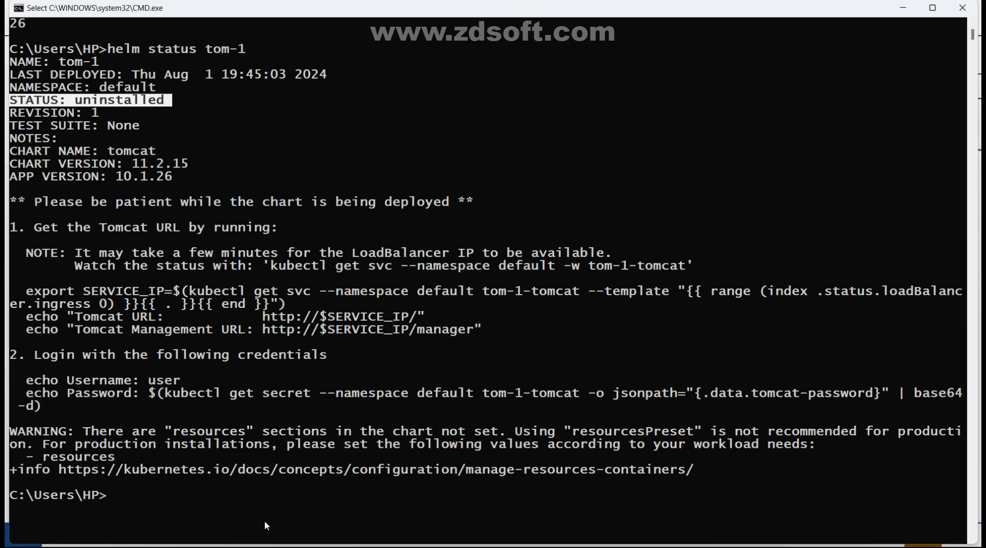
text(helm rollback tom)
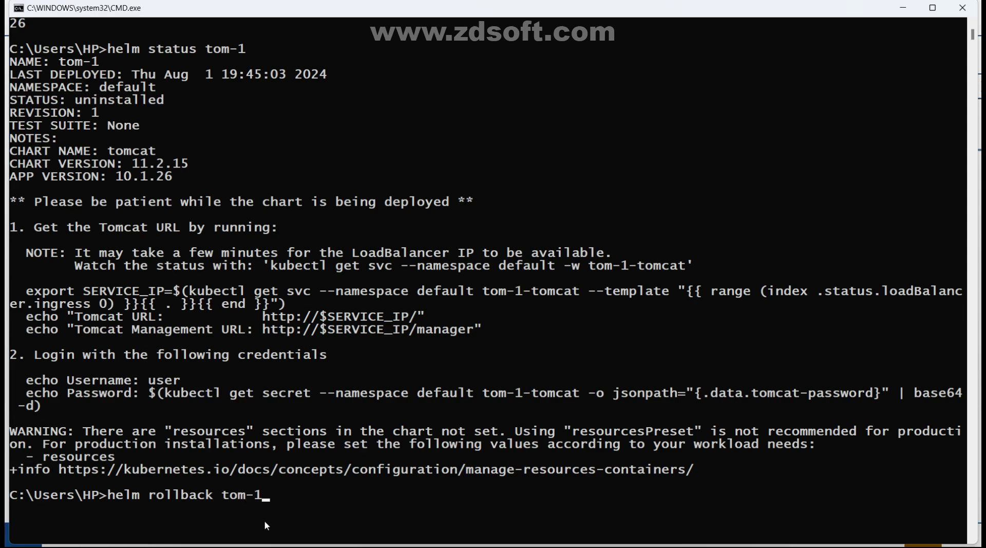
text(-1)
key(Return)
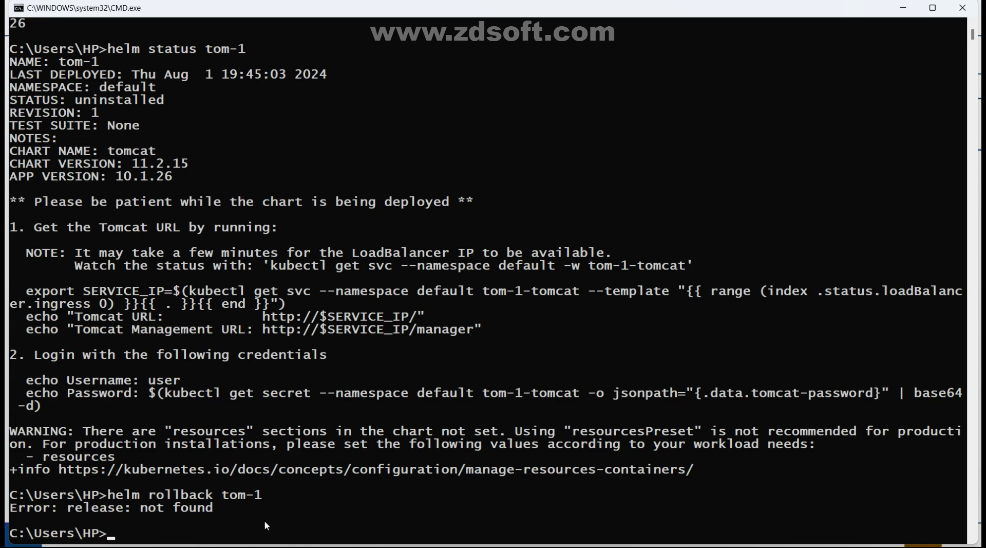
- Recheck the rollback syntax in README.md, and roll tom-1 back to revision 1 with "helm rollback tom-1 1"
key(alt+Tab)
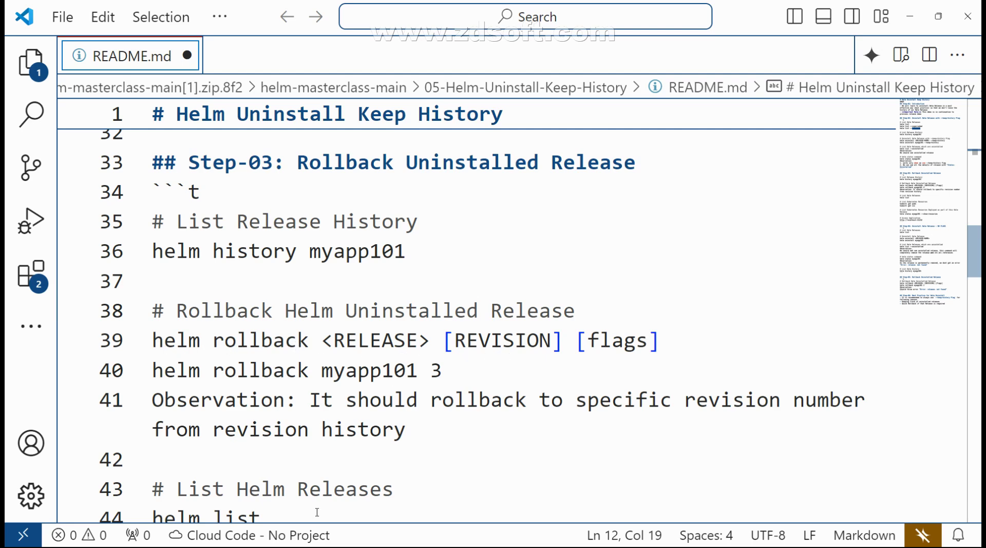
key(alt+Tab)
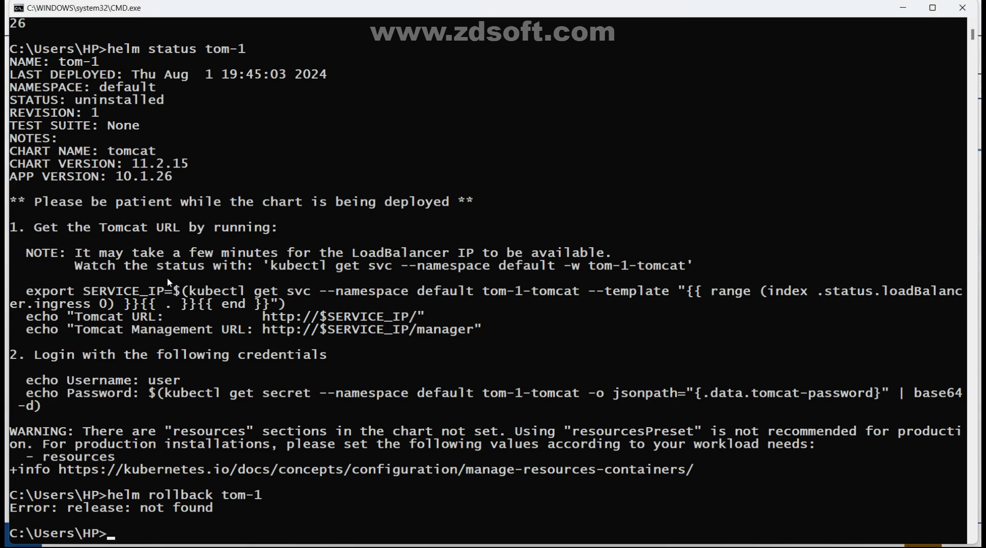
key(Up)
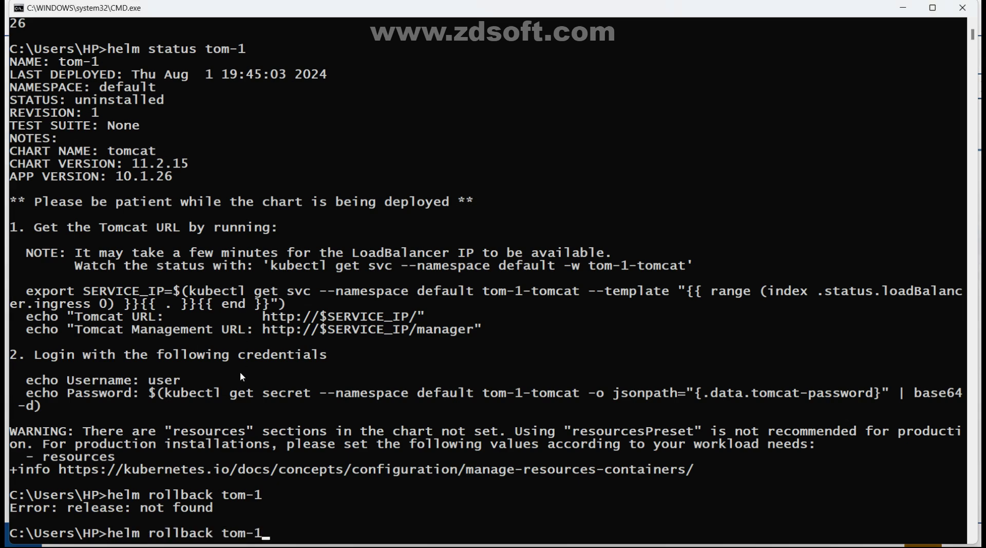
text(1)
key(Return)
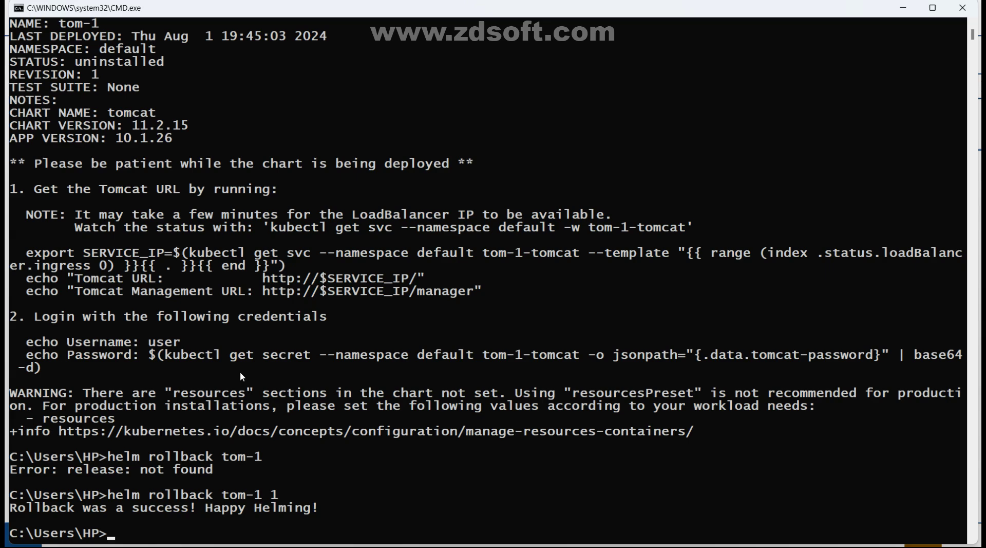
- List the current Helm releases with "helm ls"
key(Up)
key(BackSpace)
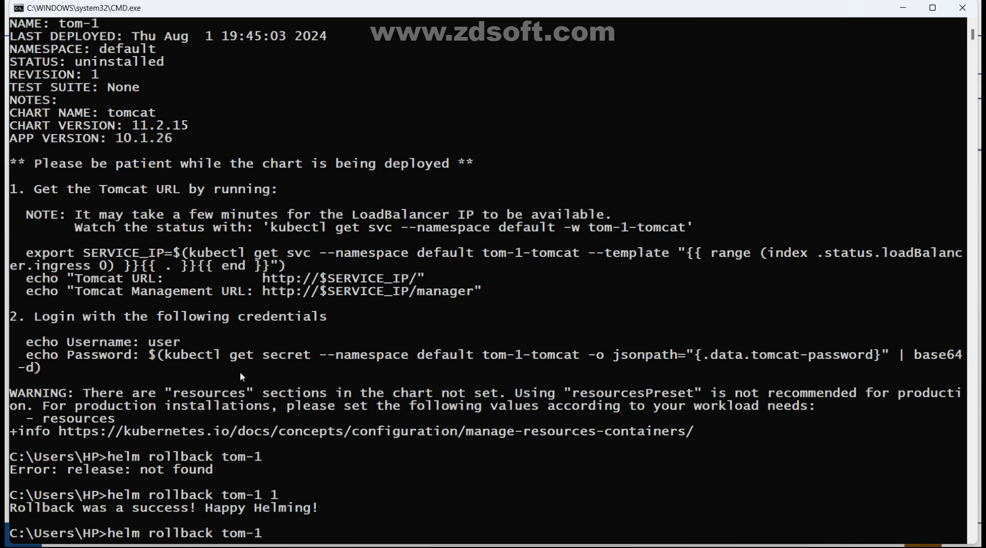
key(BackSpace)
key(BackSpace)
key(BackSpace)
key(BackSpace)
key(BackSpace)
key(BackSpace)
key(BackSpace)
key(BackSpace)
key(BackSpace)
key(BackSpace)
key(BackSpace)
key(BackSpace)
key(BackSpace)
key(BackSpace)
key(BackSpace)
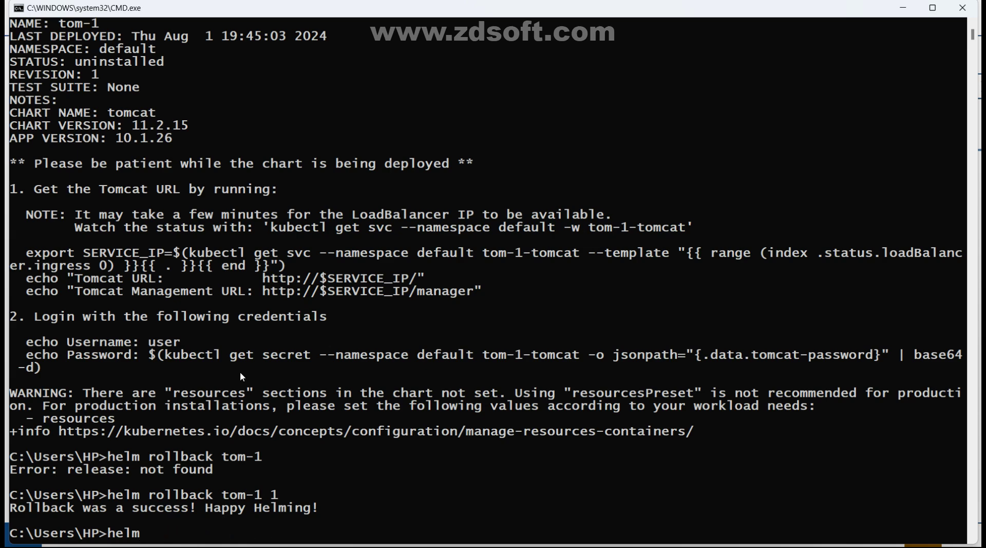
text(ls)
key(Return)
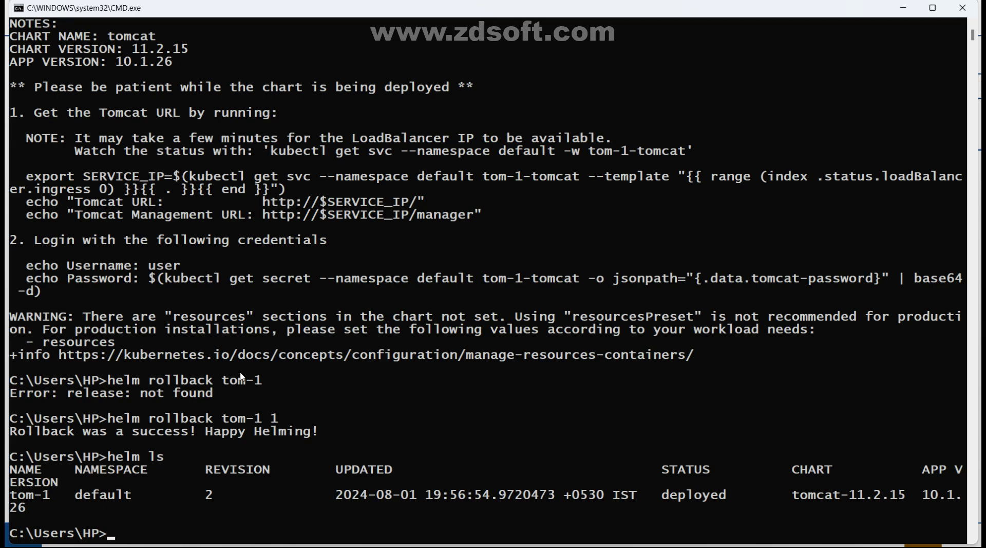
- Switch to Visual Studio Code and read the rest of Step-03 in README.md, through the "Access Application" entry
key(alt+Tab)
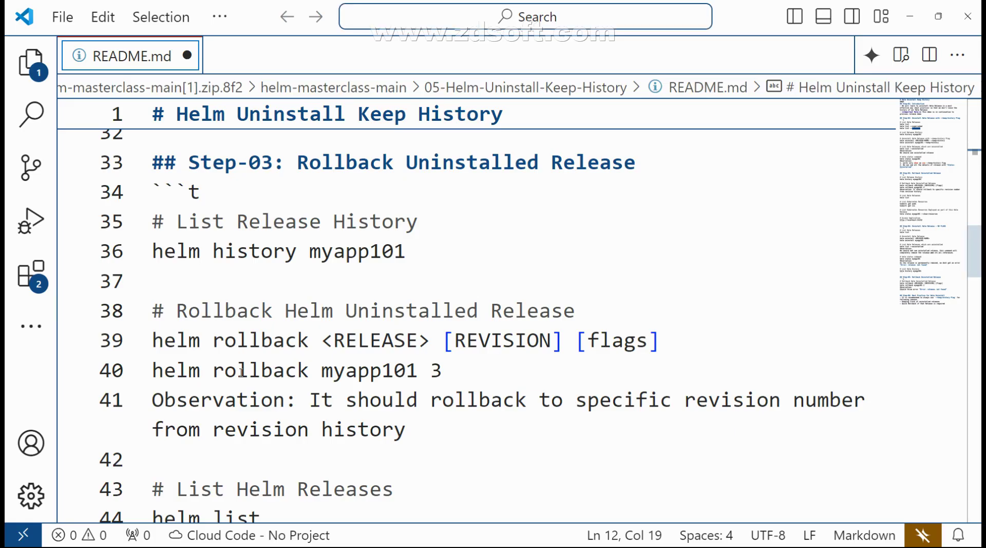
scroll(223, 335, down, 1)
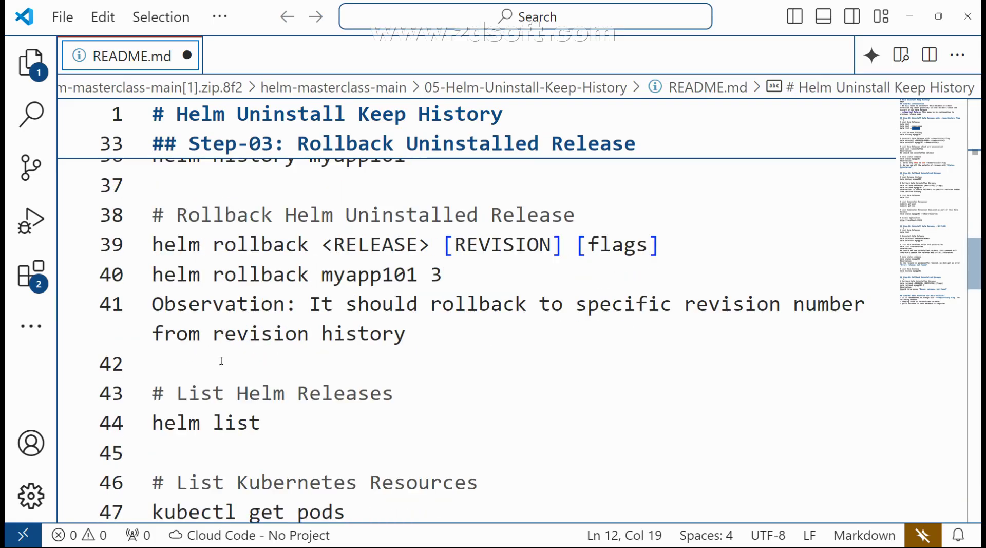
scroll(223, 335, up, 1)
scroll(240, 340, down, 2)
scroll(240, 340, down, 2)
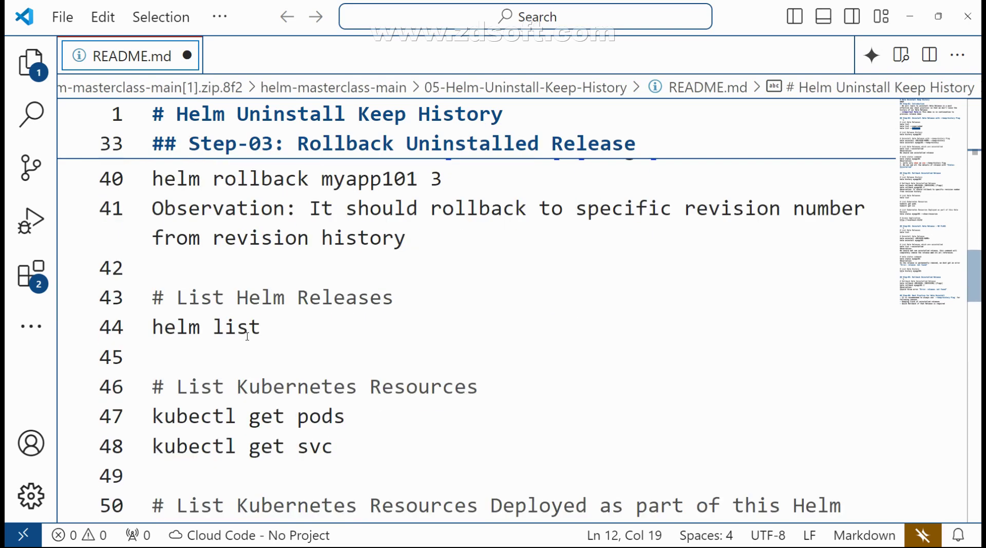
scroll(266, 341, down, 3)
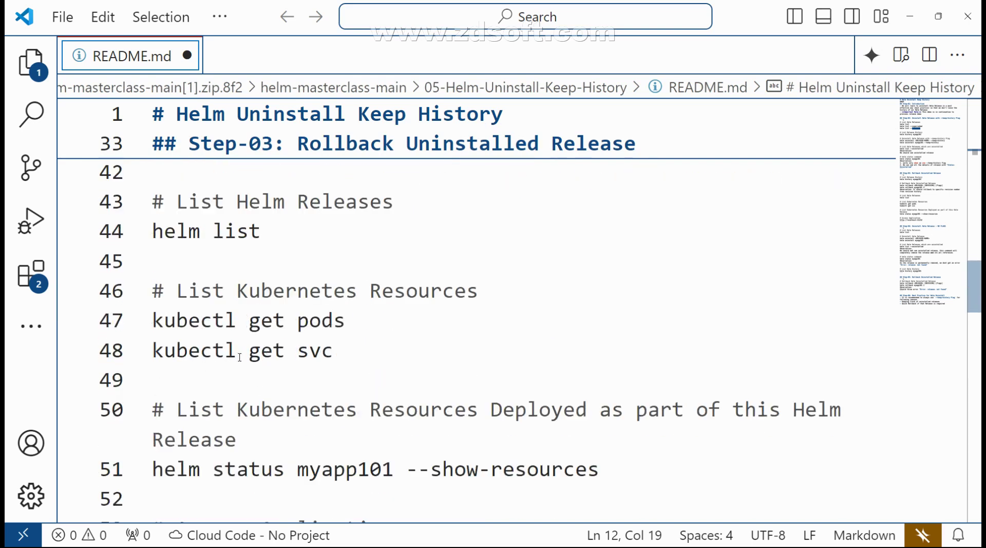
scroll(392, 370, down, 2)
scroll(392, 369, down, 4)
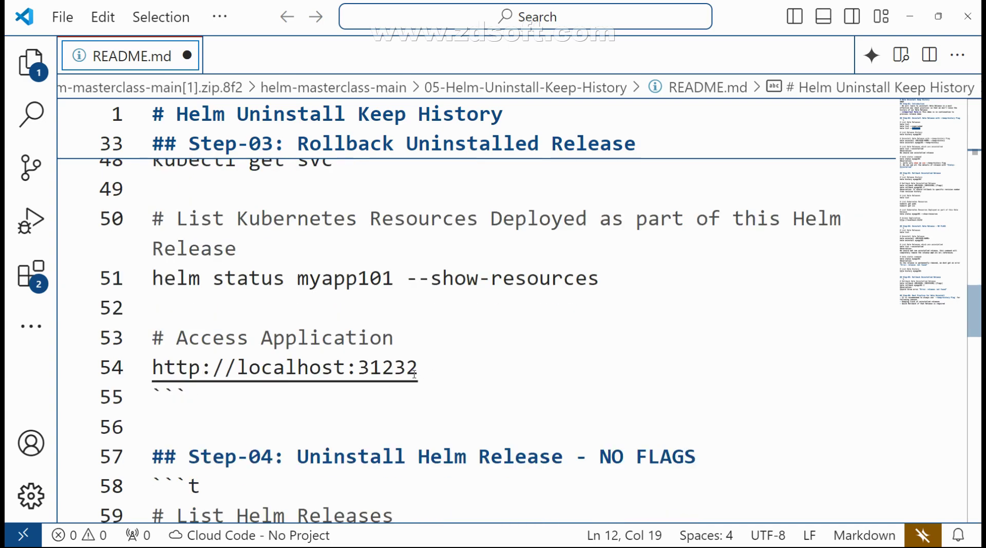
key(alt+Tab)
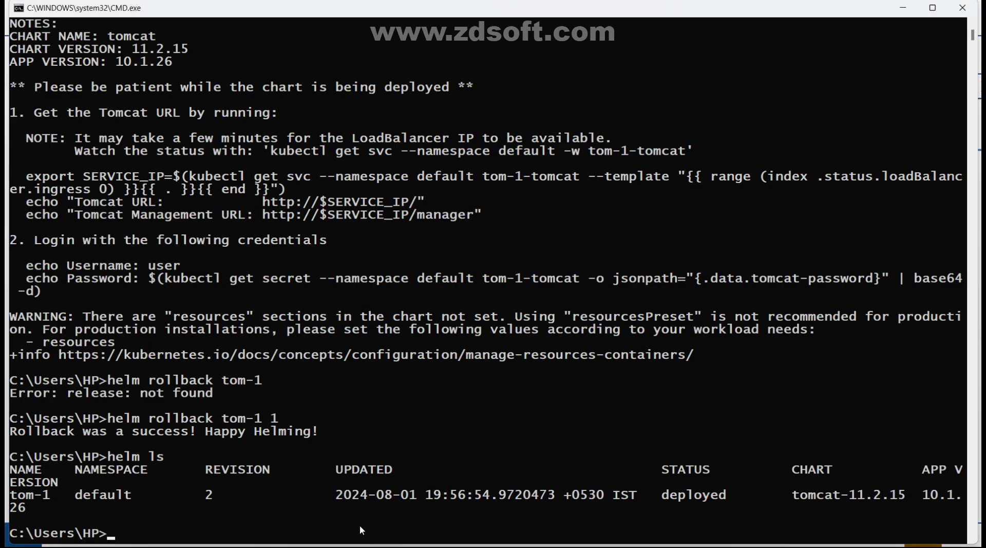
key(alt+Tab)
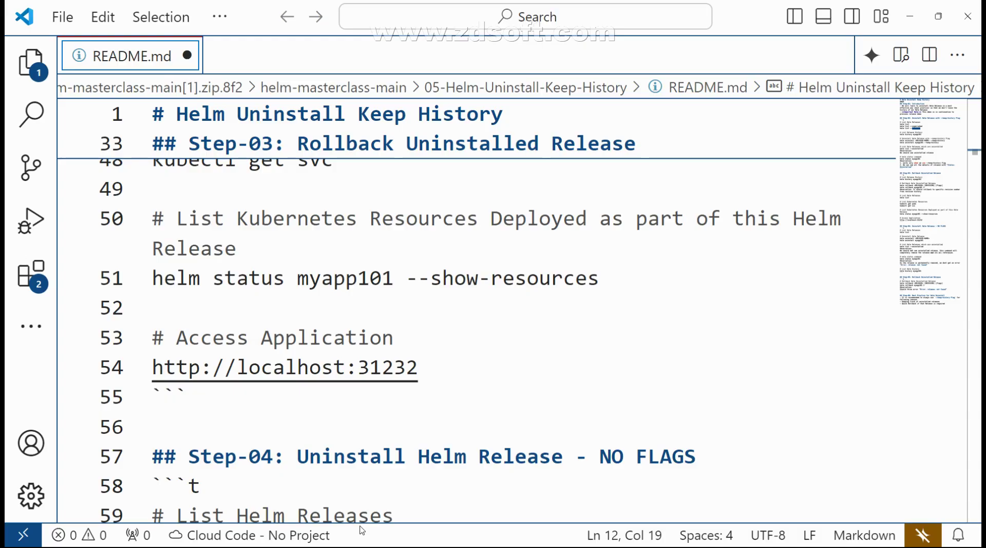
- Open Google Chrome with one of the saved profiles and load localhost to check the Tomcat application
click(284, 532)
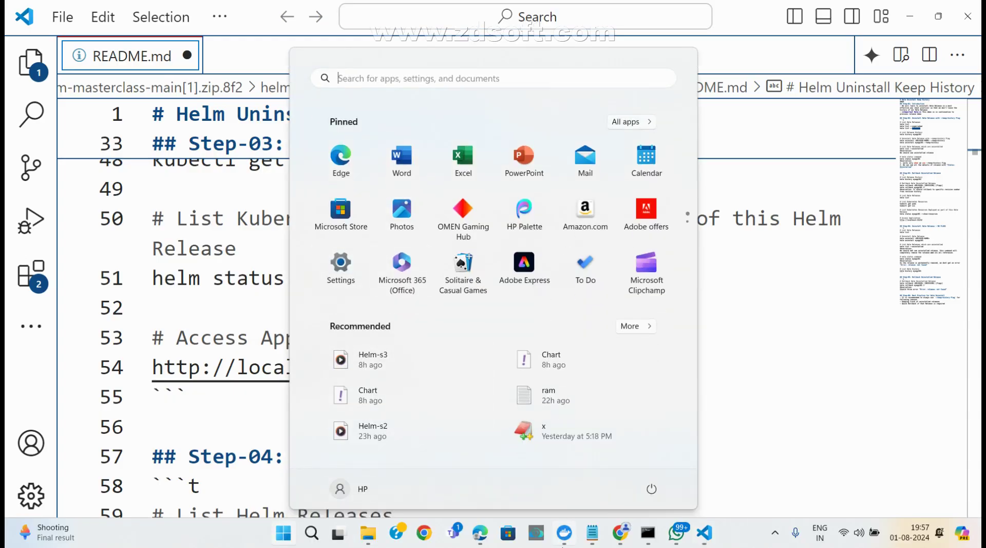
click(424, 533)
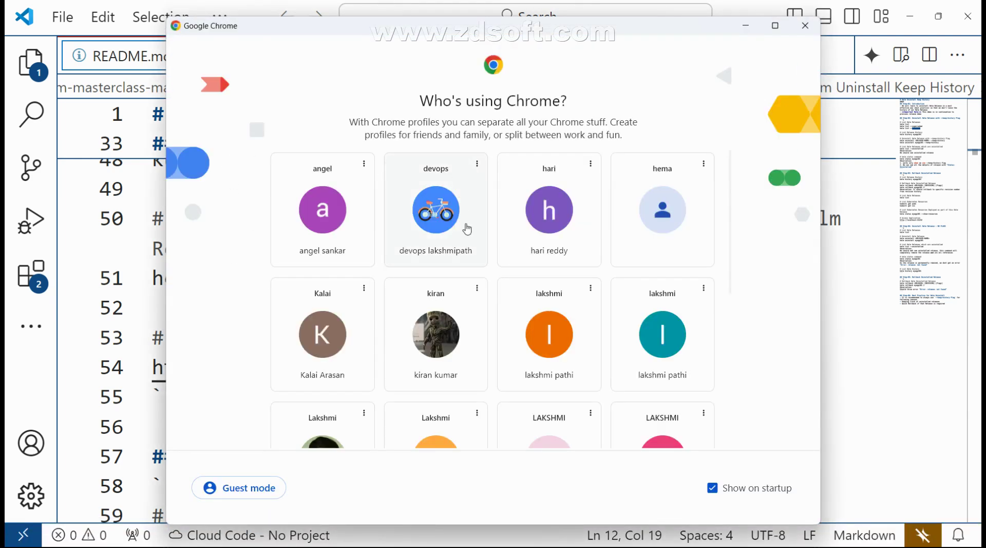
click(546, 335)
click(205, 45)
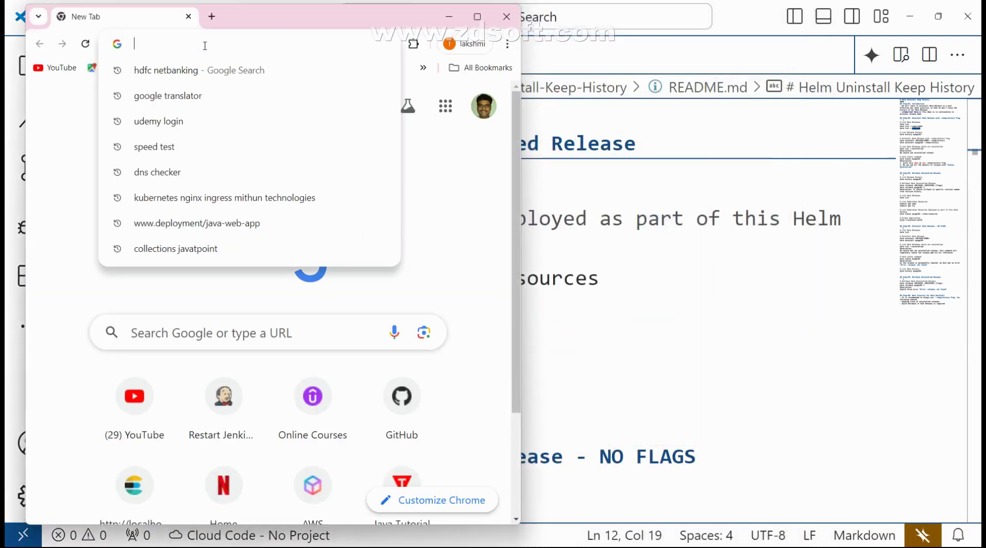
text(localhost)
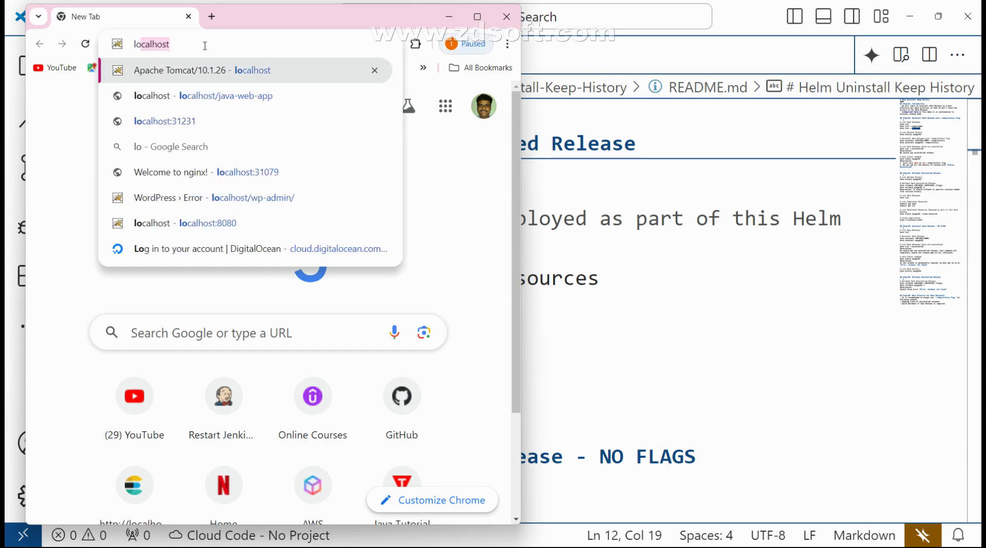
key(Return)
- Switch to Visual Studio Code and read the "Step-04: Uninstall Helm Release - NO FLAGS" section of README.md
key(alt+Tab)
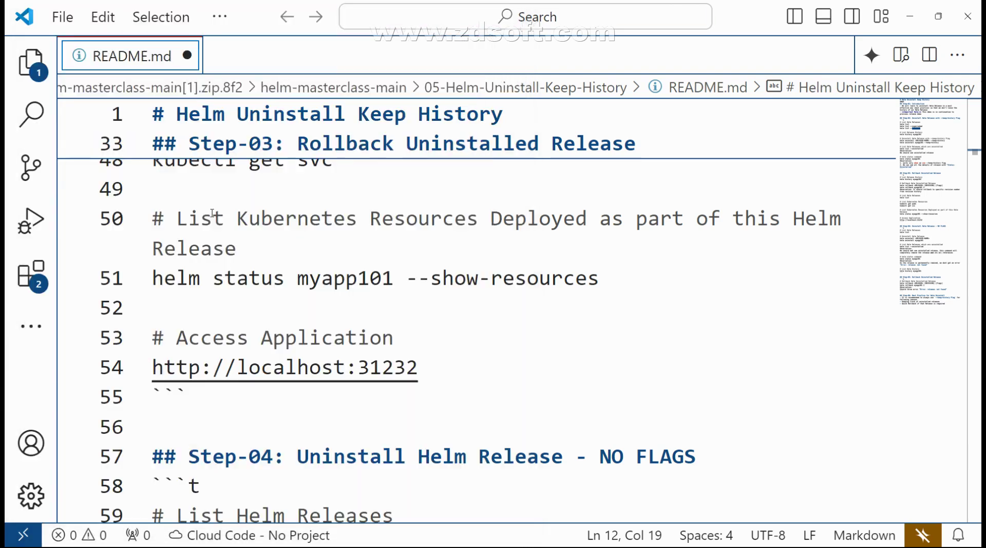
scroll(370, 253, down, 3)
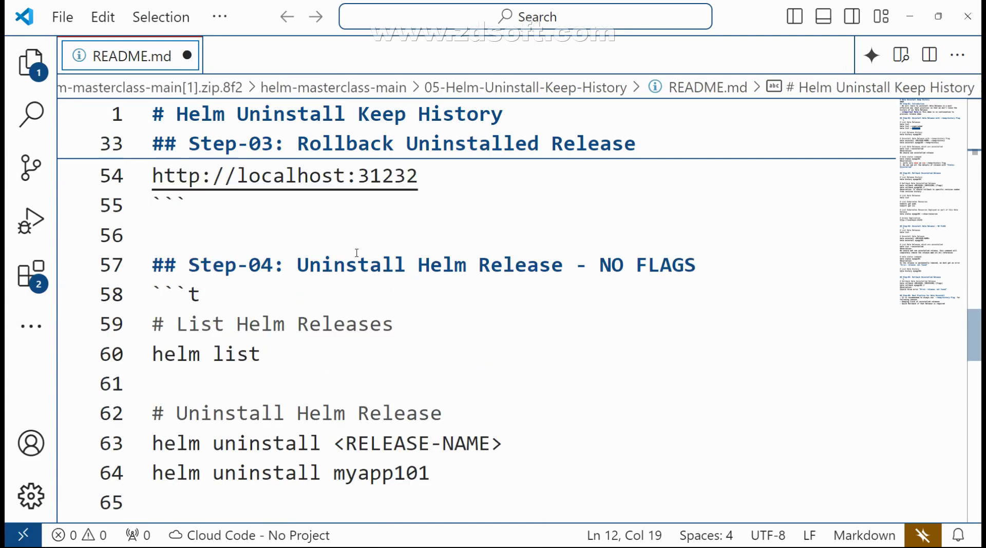
scroll(337, 250, down, 1)
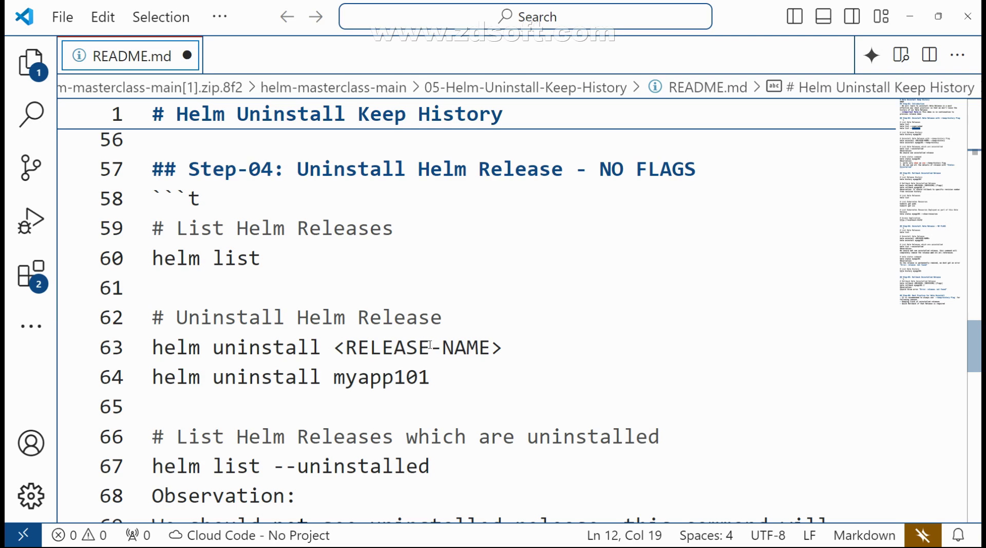
scroll(323, 380, down, 2)
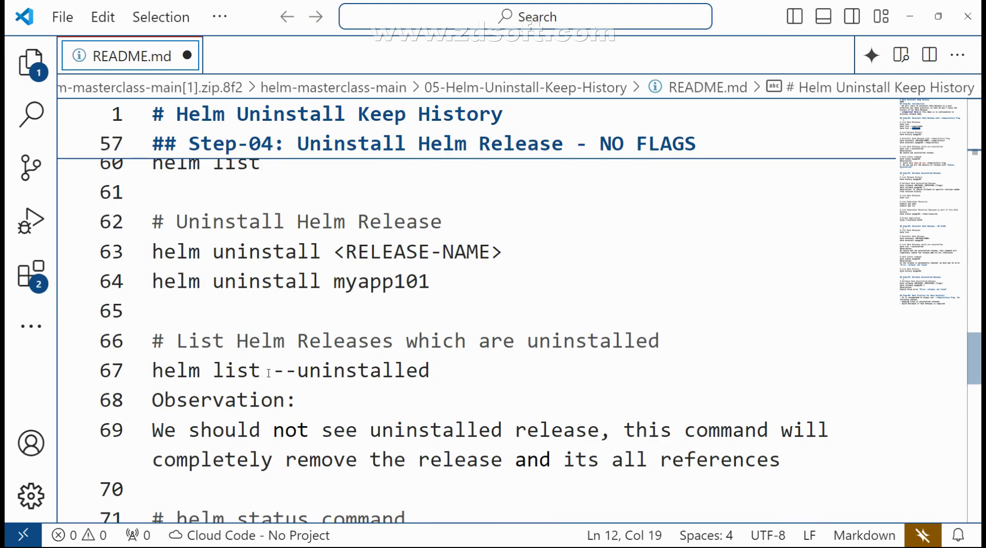
scroll(426, 380, down, 3)
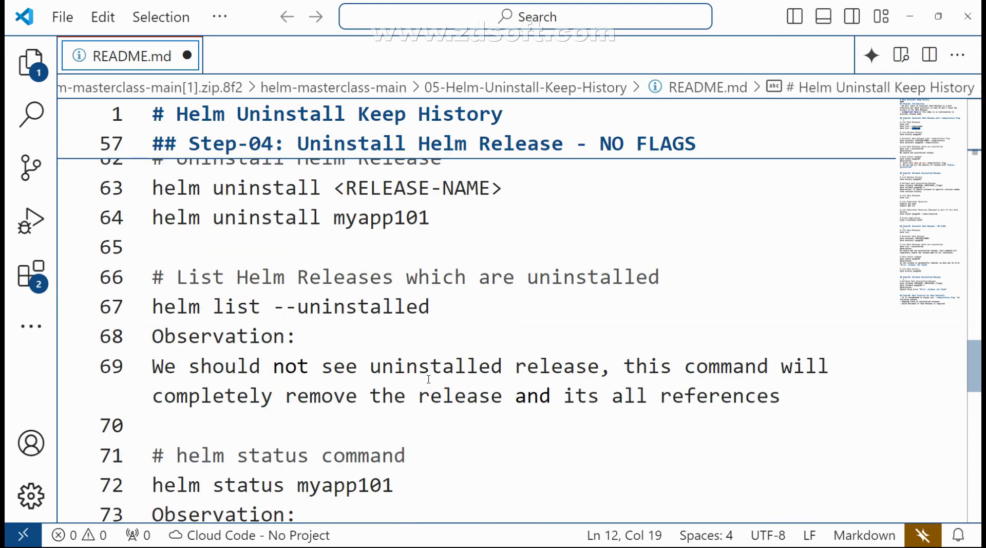
scroll(429, 379, down, 3)
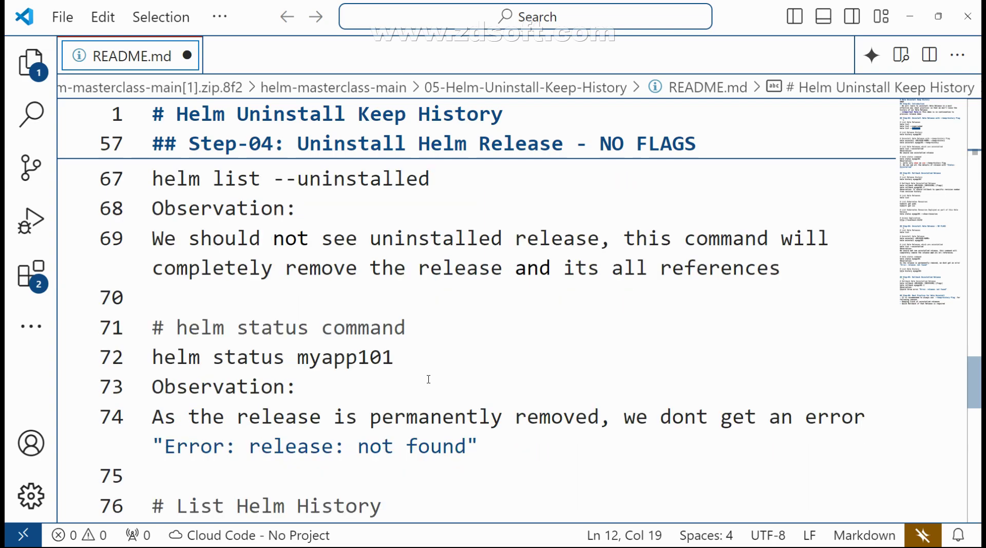
scroll(429, 380, down, 1)
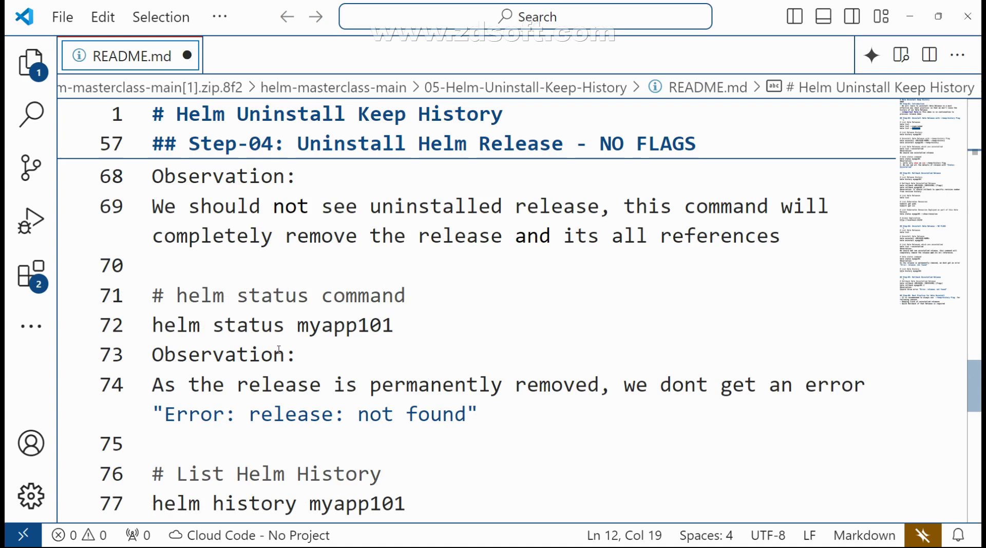
- Switch to the command prompt, clear the screen, and check the release with "helm status tom-1"
key(alt)
key(alt+Tab)
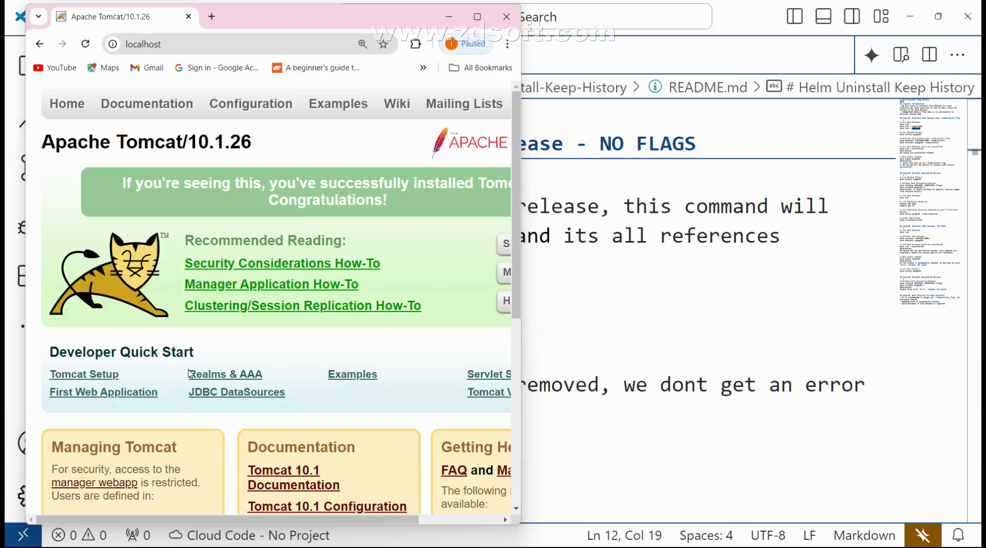
key(alt+Tab)
key(alt+Tab)
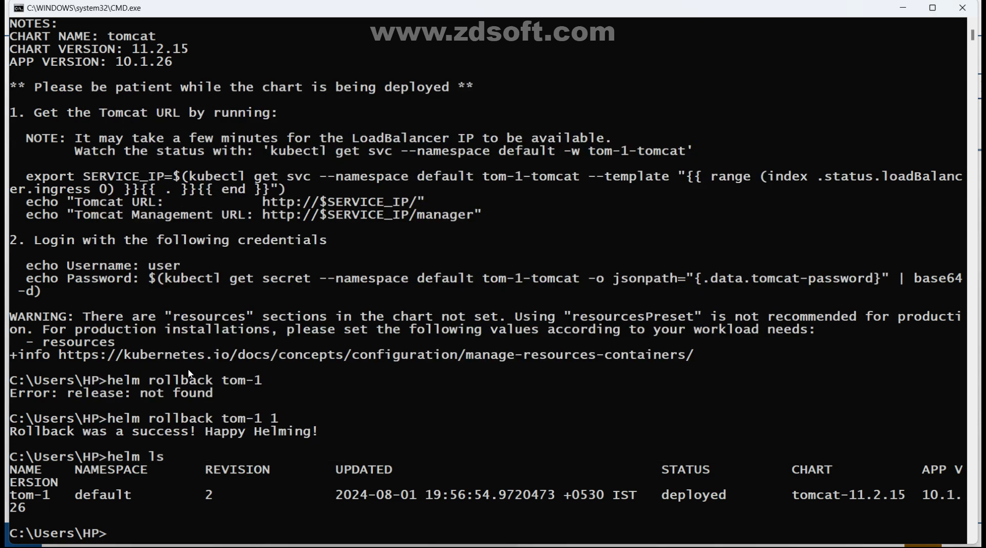
text(cls)
key(Return)
text(hel)
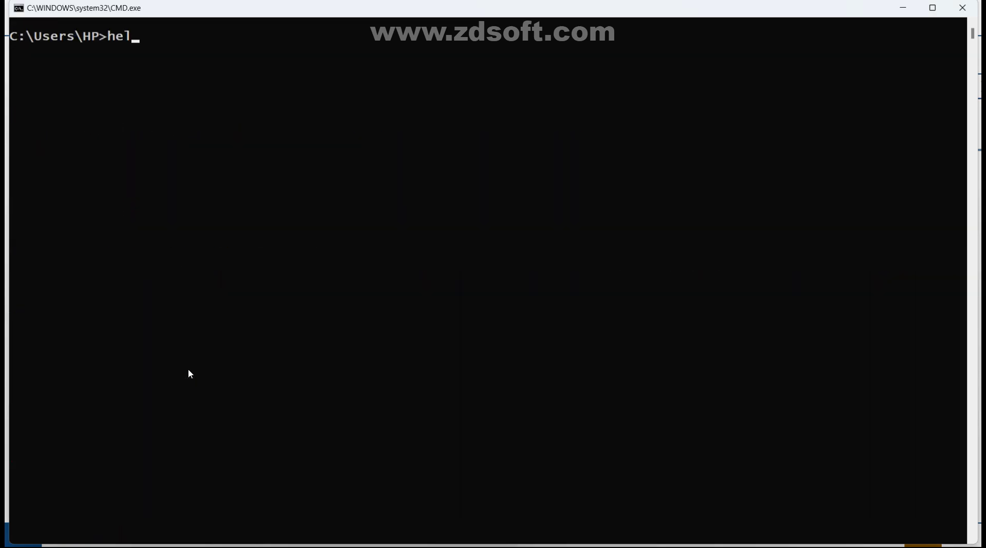
text(m status tom-1)
key(Return)
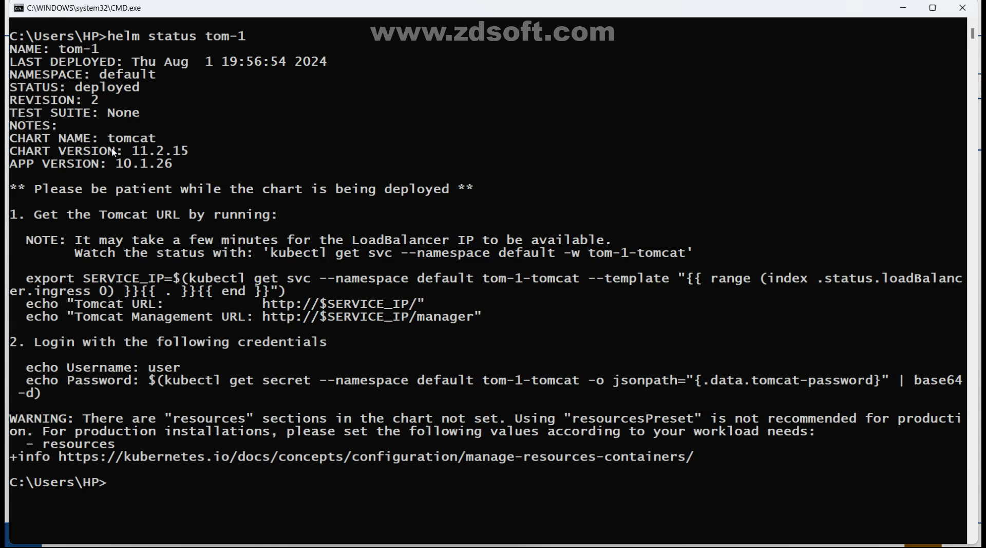
- Close the Chrome window with the Tomcat page, and read README.md in Visual Studio Code from Step-04 through the Step-06 best practices
key(alt+Tab)
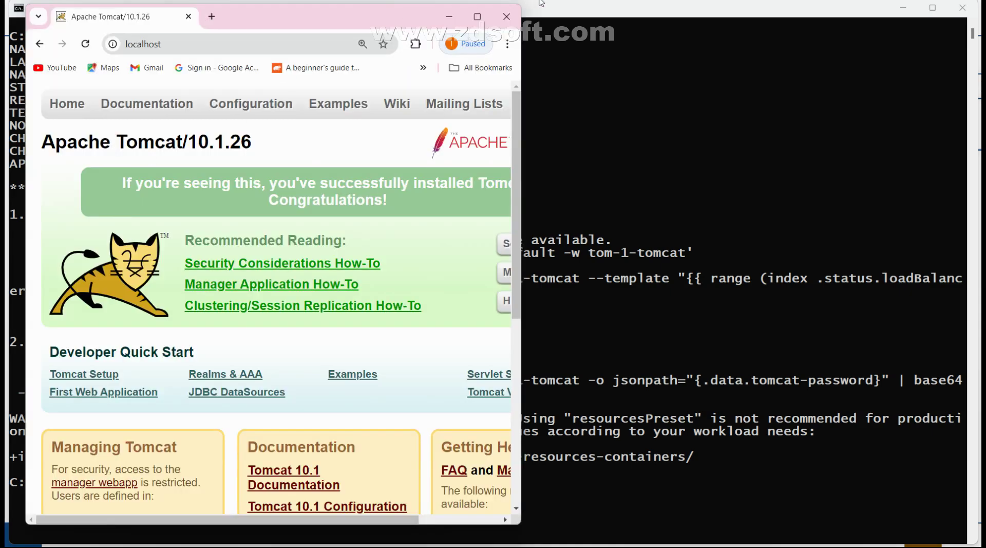
click(508, 18)
key(alt+Tab)
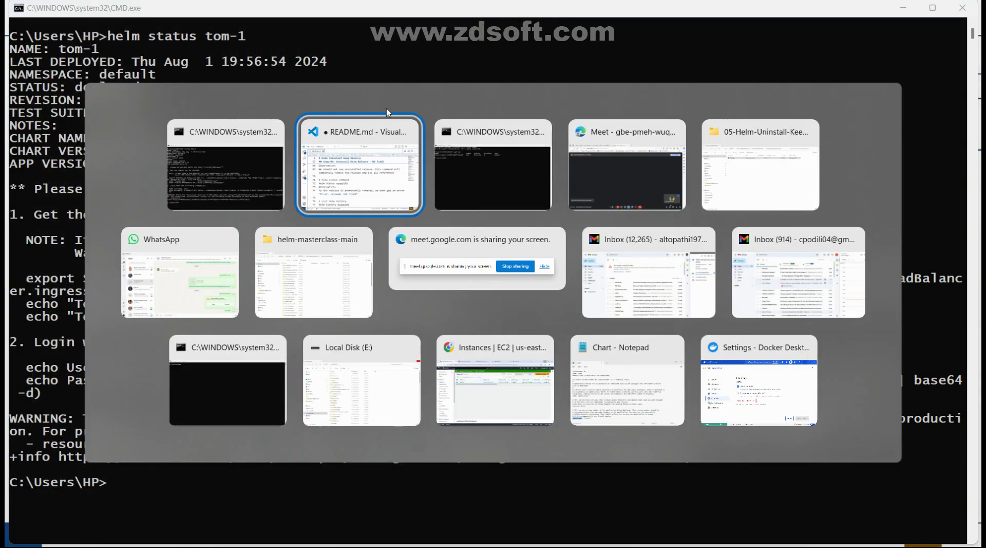
click(387, 115)
scroll(358, 222, down, 1)
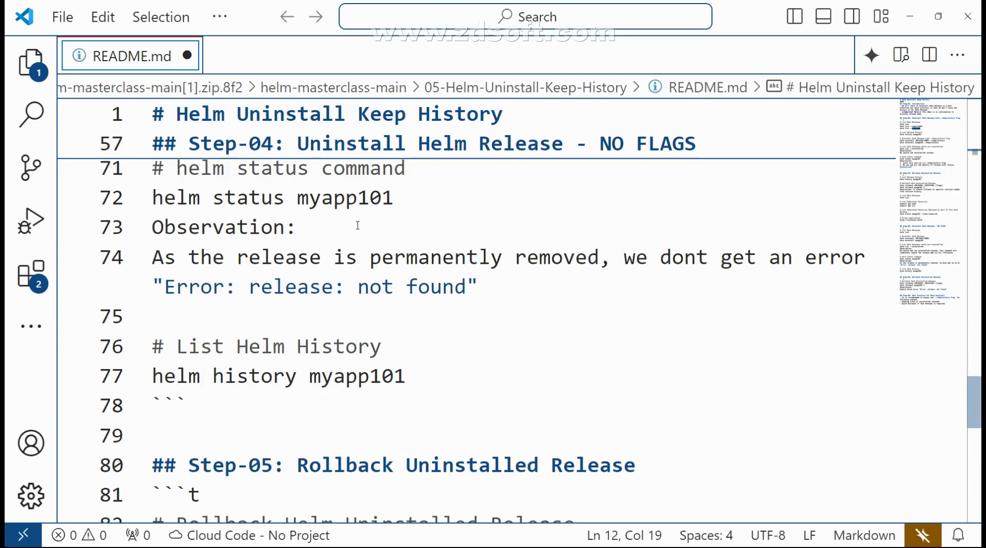
scroll(358, 221, down, 2)
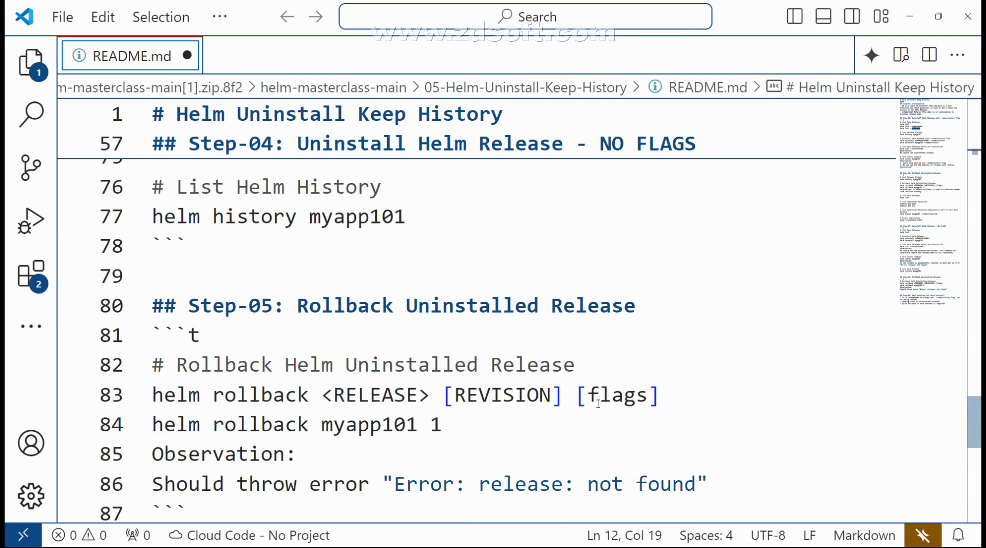
scroll(631, 401, down, 2)
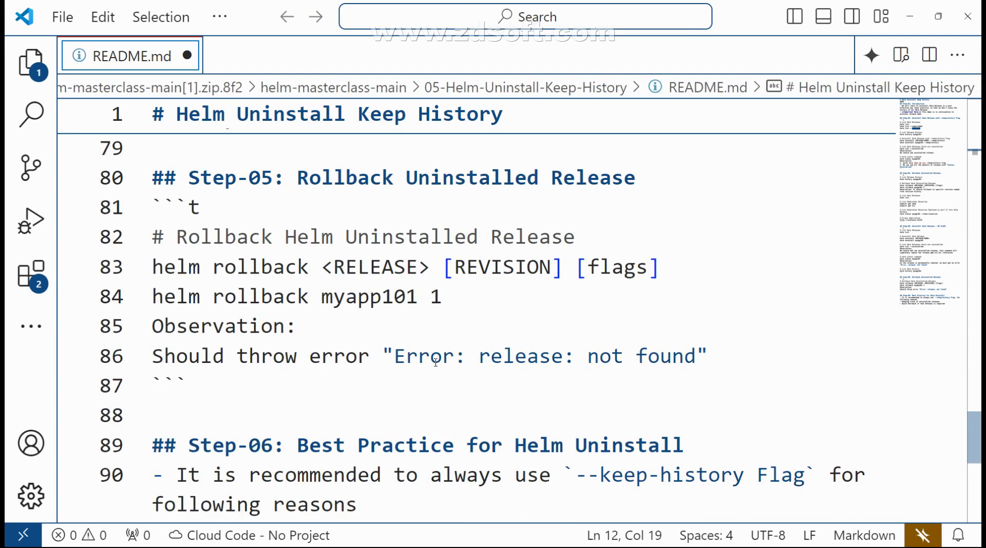
scroll(435, 361, down, 3)
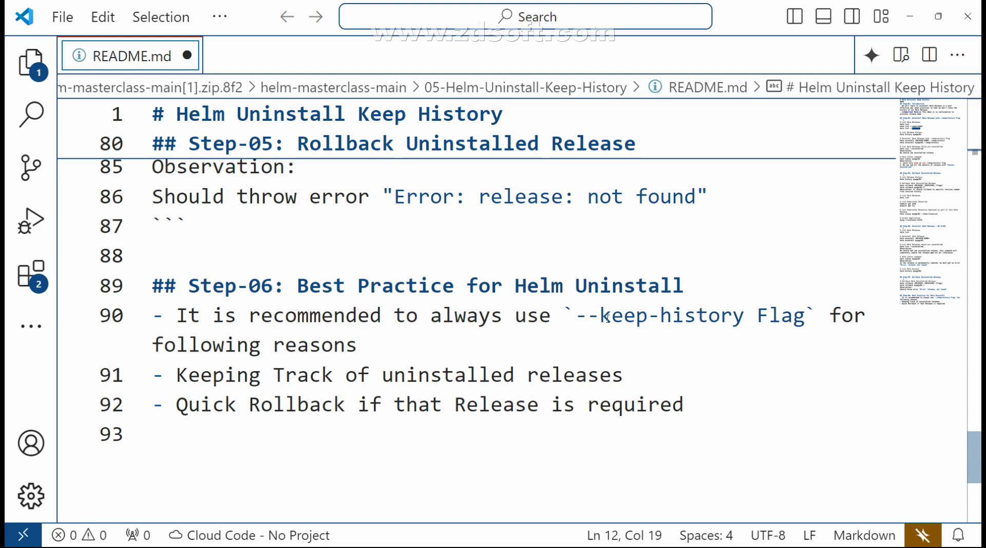
- Highlight the --keep-history flag in Step-06 and review README.md back up to the Step-04 uninstall commands
drag(577, 315, 746, 321)
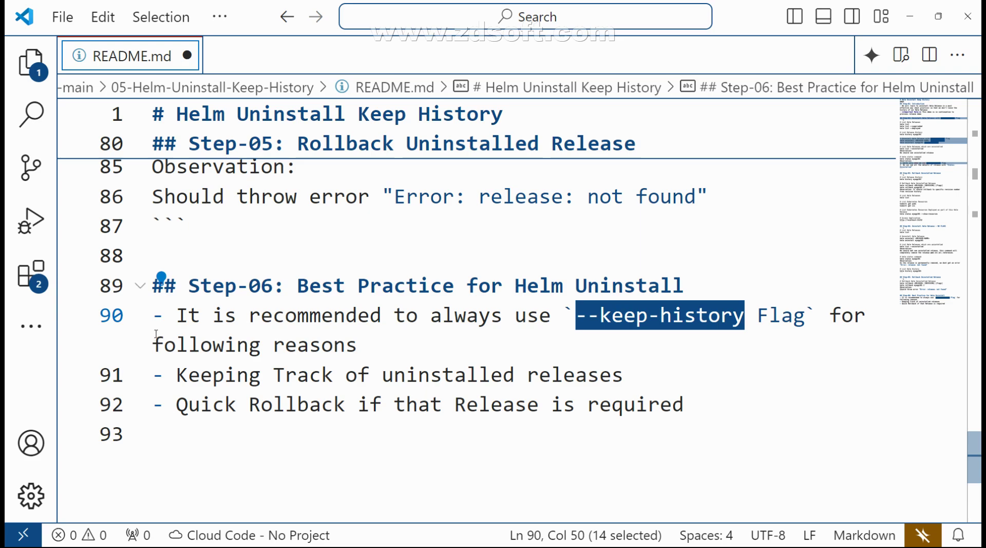
scroll(335, 358, down, 5)
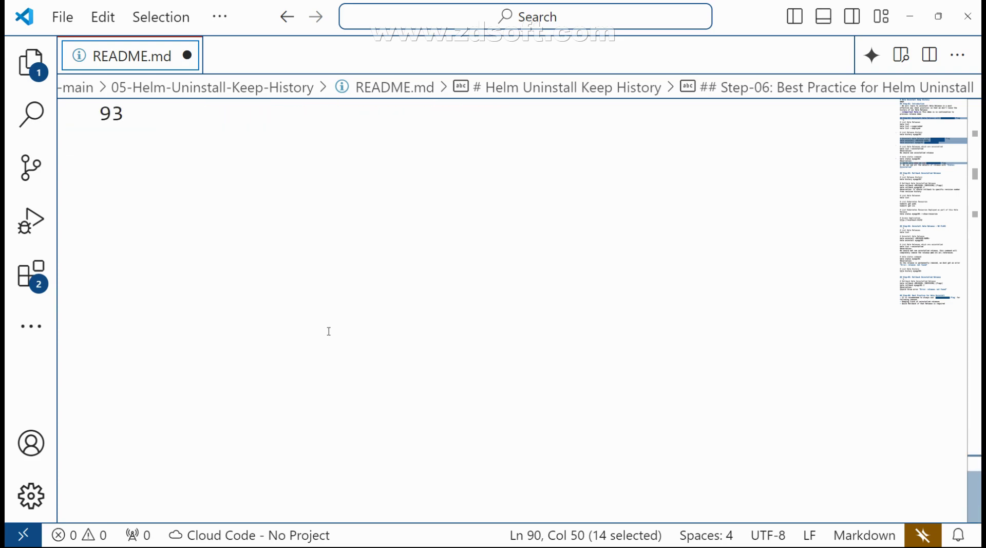
scroll(154, 205, up, 5)
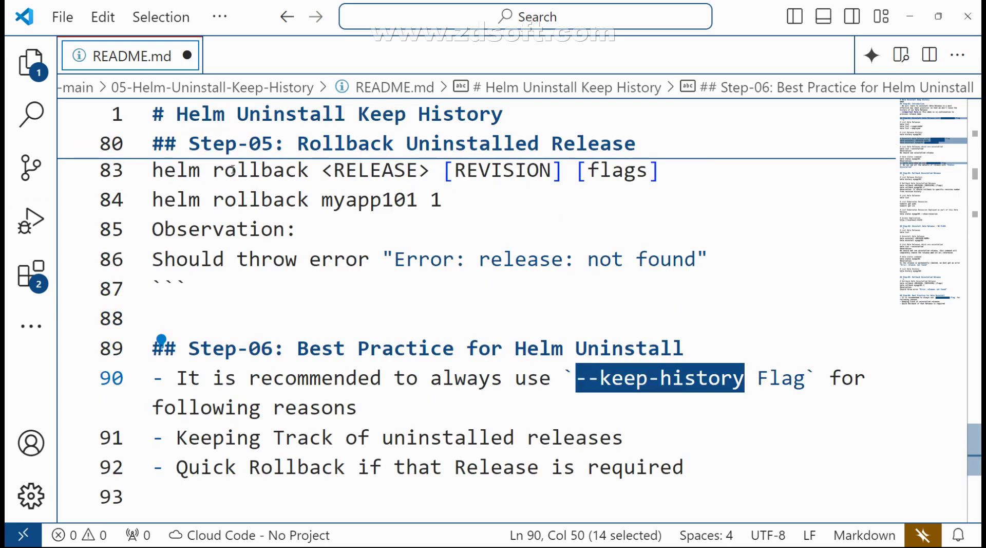
scroll(235, 169, up, 6)
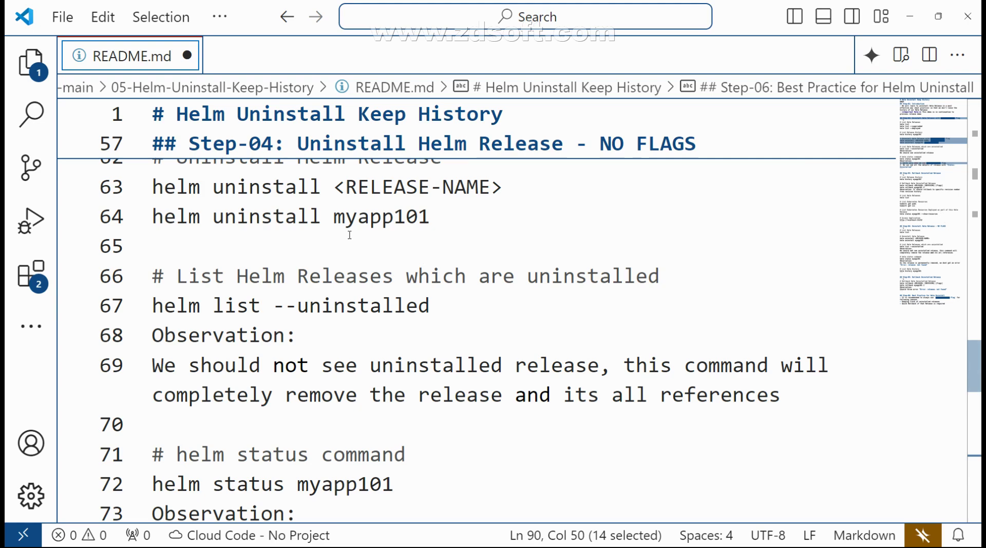
- Highlight the "helm list --uninstalled" command, review README.md through the start of Step-05 and back to the Step-01 introduction, and close Visual Studio Code
click(105, 308)
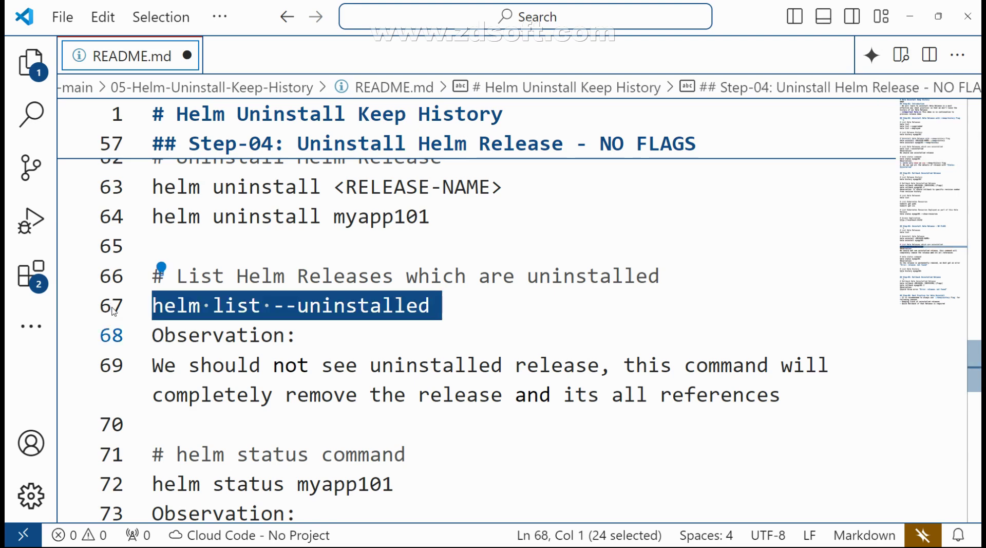
click(481, 324)
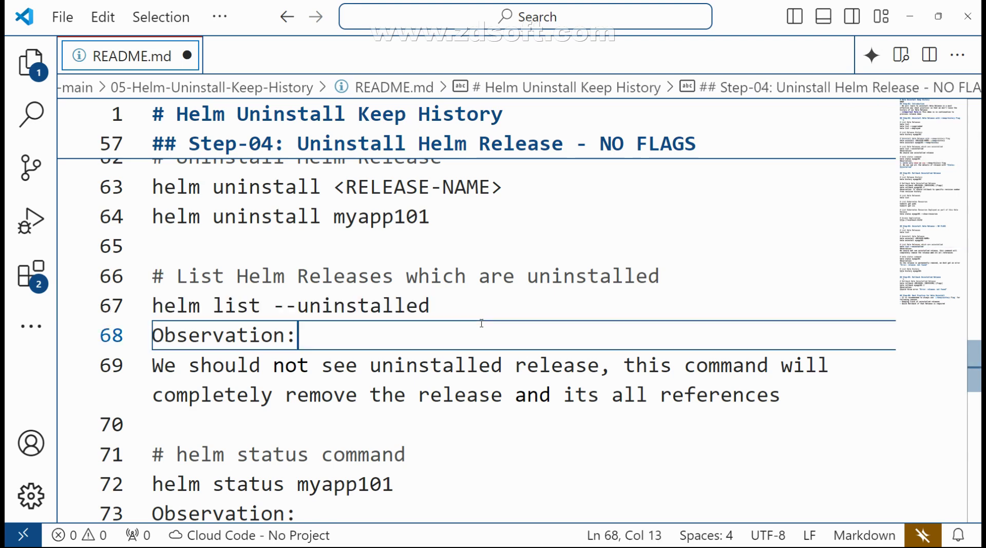
scroll(310, 325, down, 2)
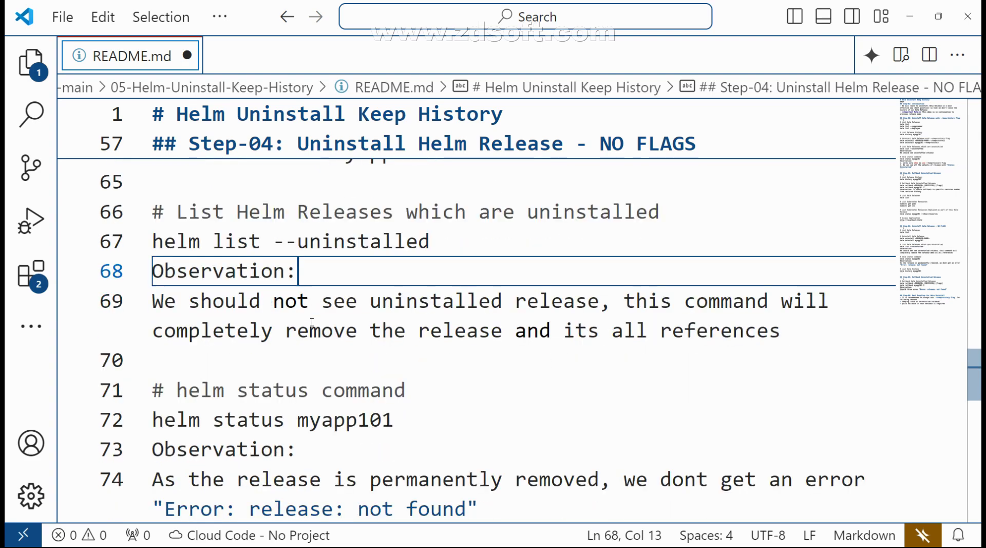
scroll(312, 322, down, 1)
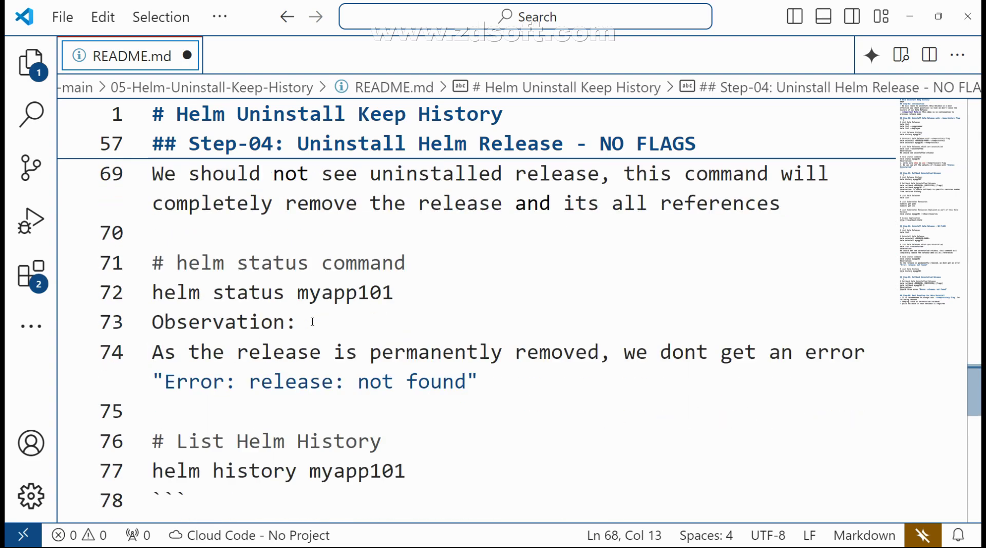
scroll(313, 322, down, 1)
scroll(312, 322, down, 6)
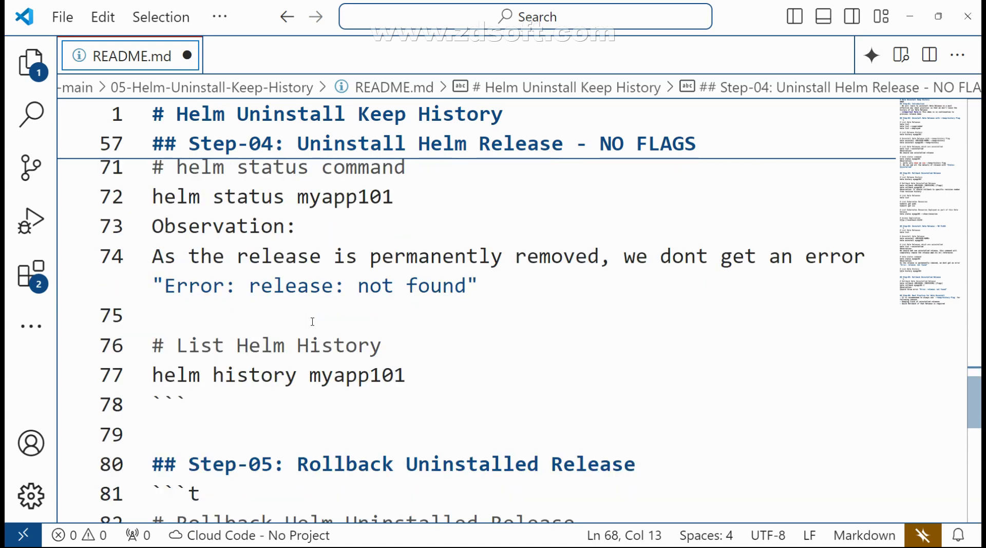
scroll(312, 322, up, 8)
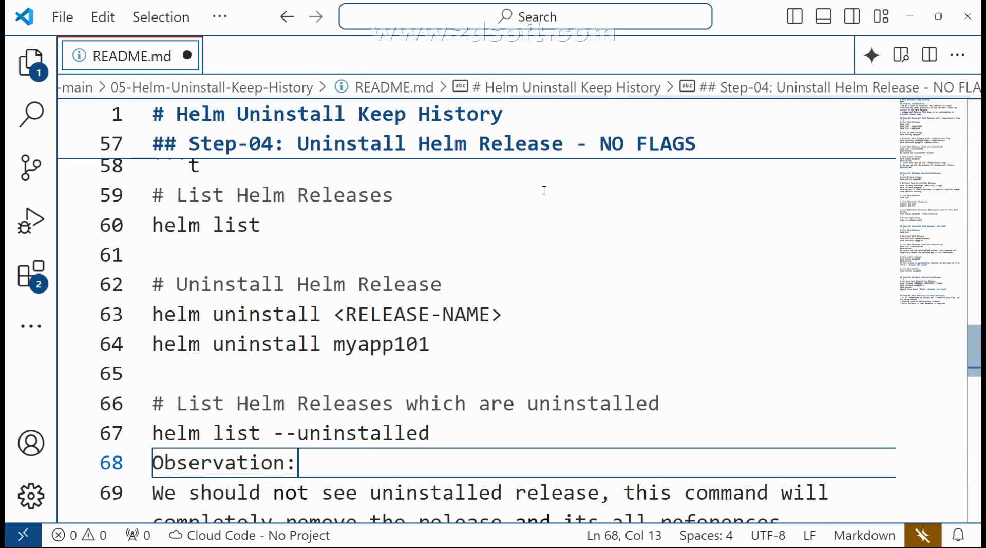
scroll(621, 312, up, 3)
scroll(621, 313, up, 11)
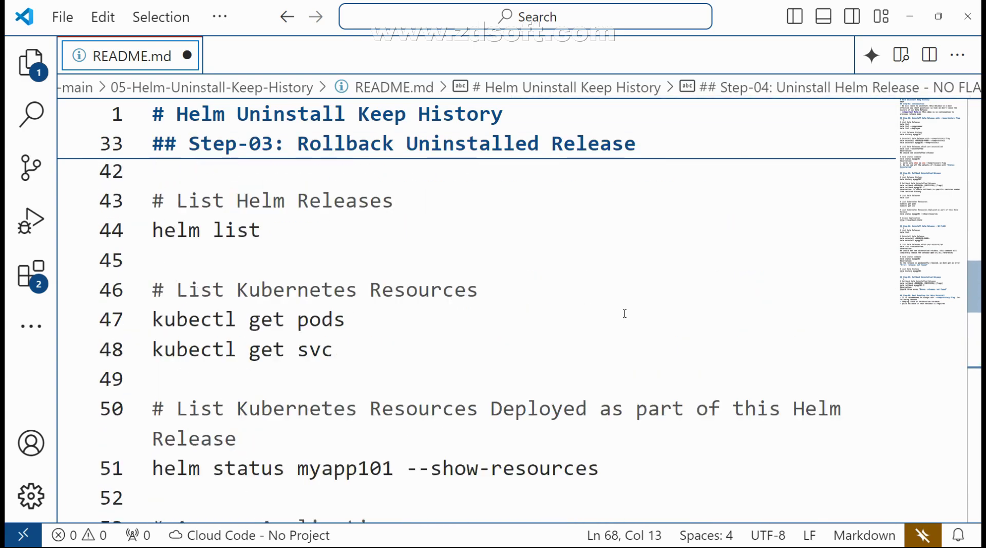
scroll(668, 300, up, 6)
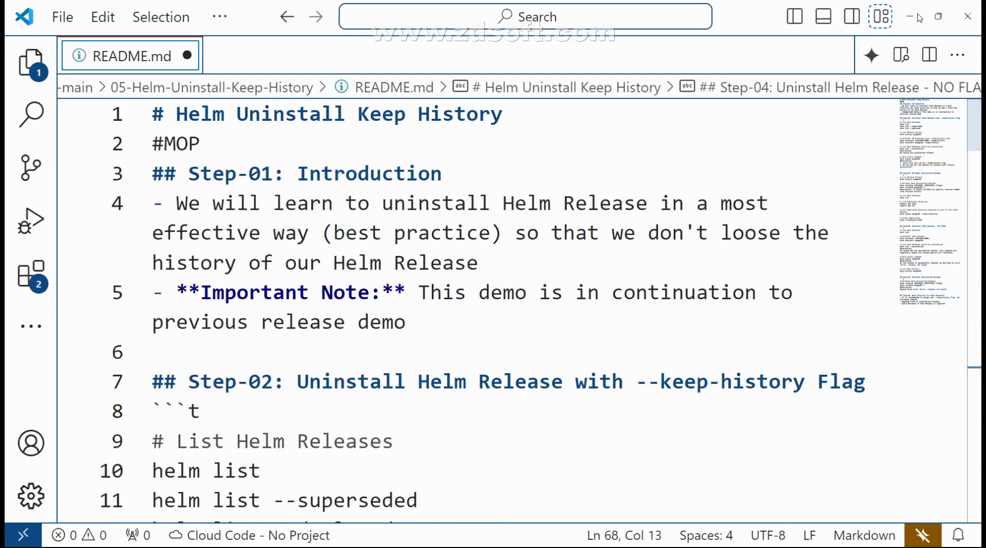
click(972, 16)
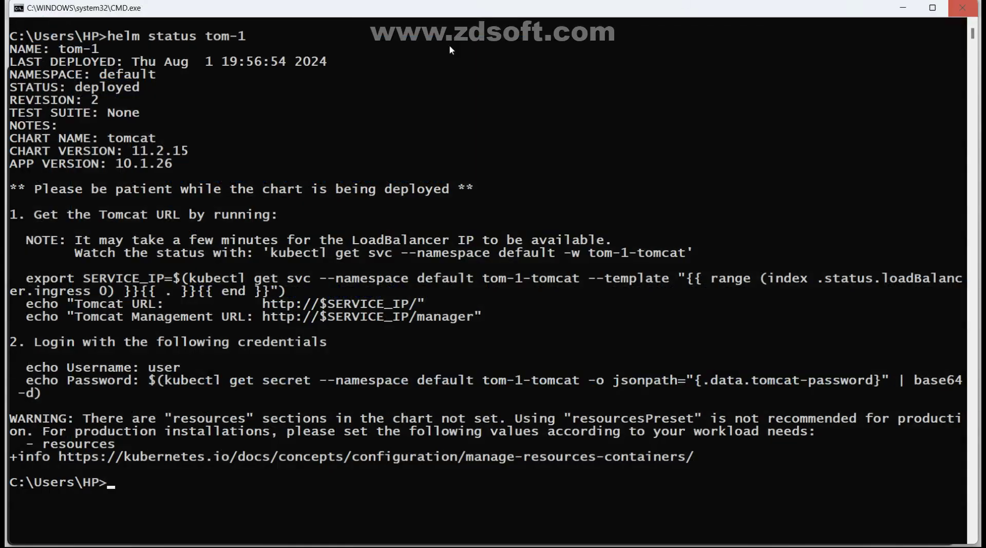
- Switch to File Explorer, look over the 06-Helm-Install-Generated-Name and 07-Helm-Install-Atomic course folders in helm-masterclass-main, and close the window
key(super)
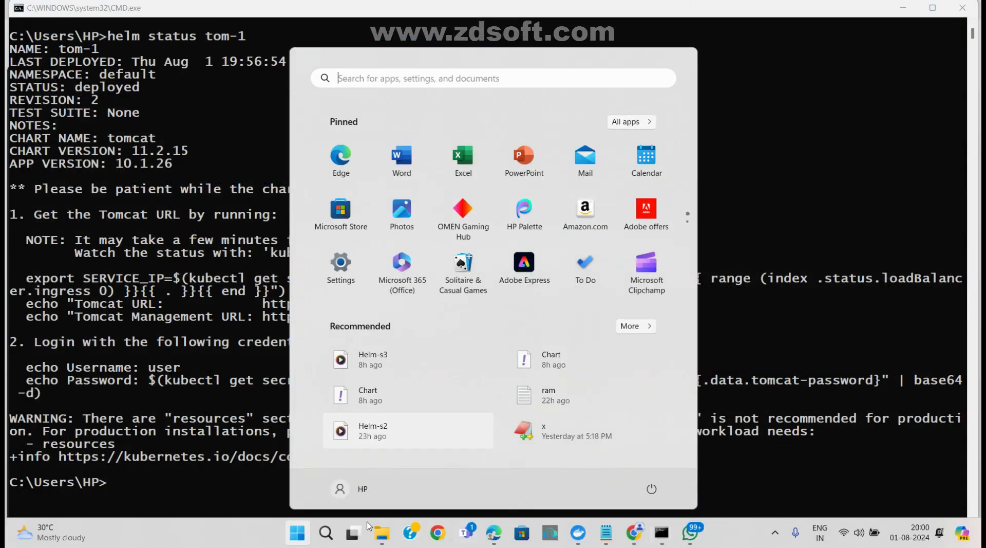
mouse_move(386, 540)
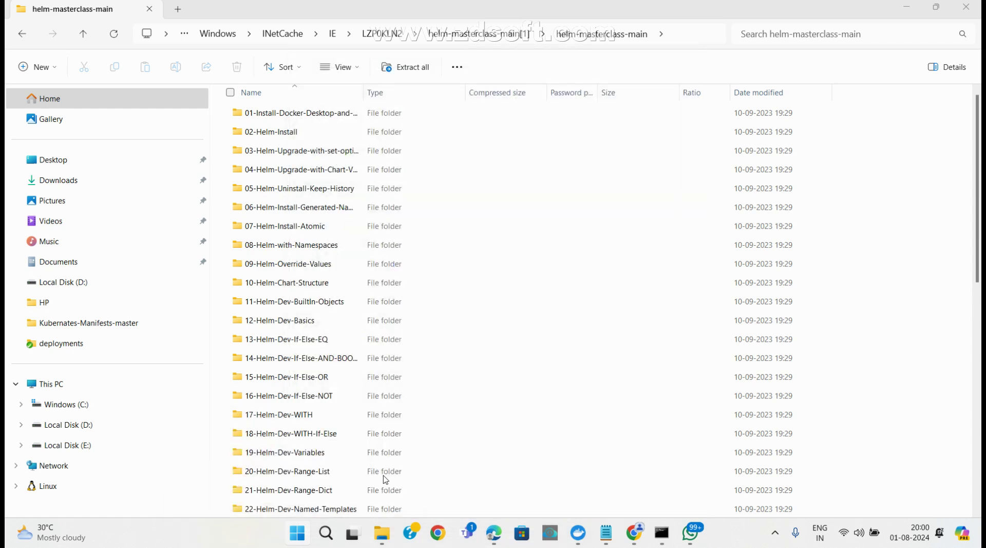
click(384, 478)
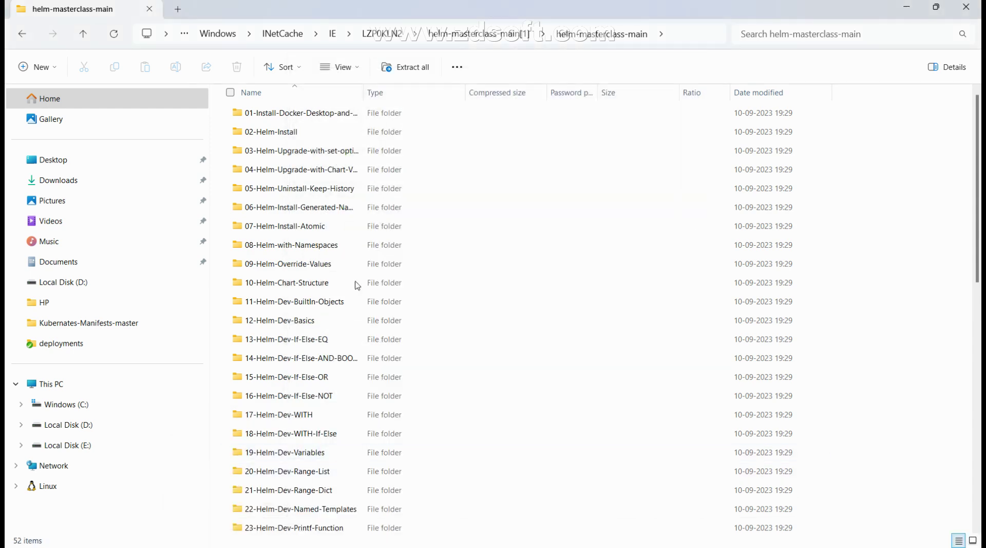
click(326, 216)
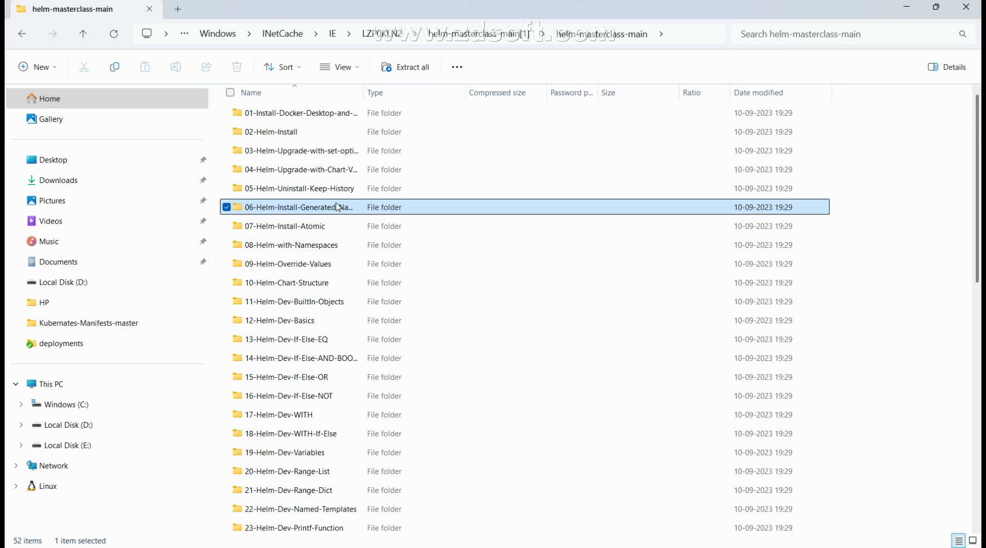
click(289, 229)
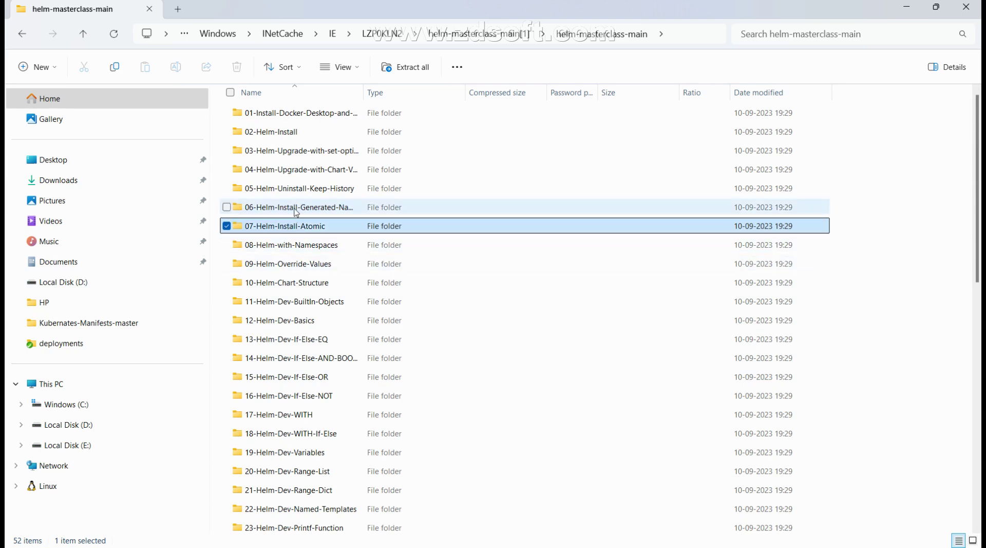
click(296, 210)
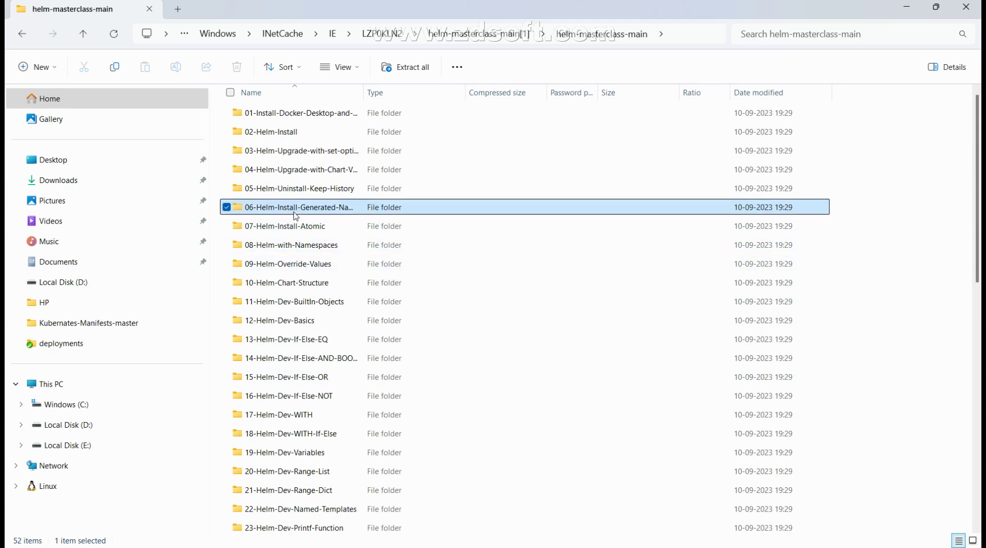
click(967, 16)
- Reopen the helm-masterclass-main archive, open README from 06-Helm-Install-Generated-Name in Visual Studio Code, and read the introduction through the Step-02 install commands
key(super)
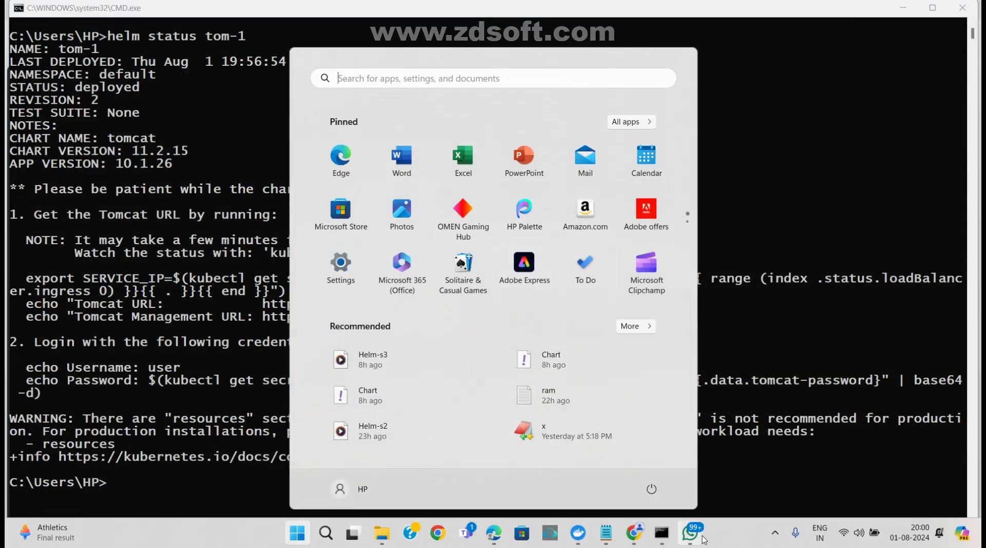
click(701, 537)
click(639, 425)
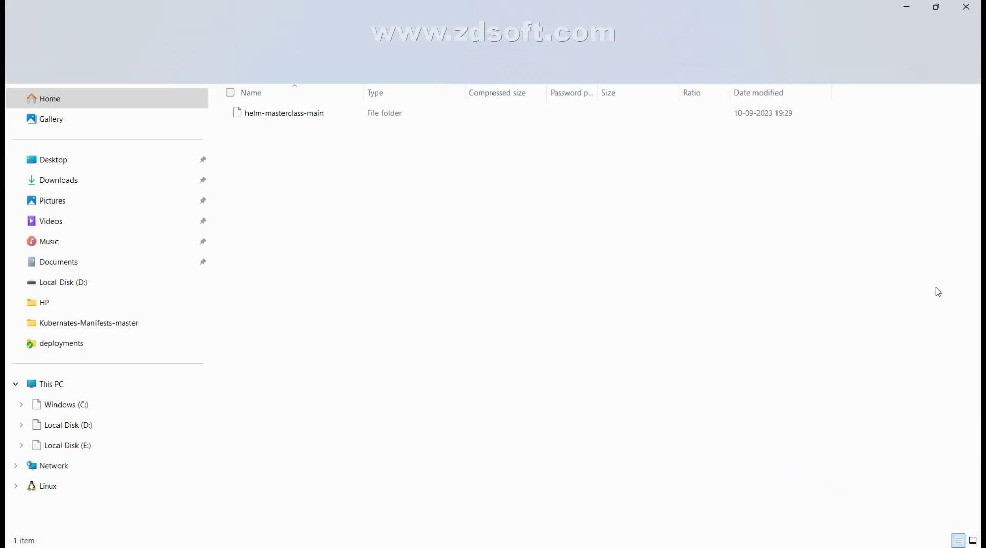
click(266, 119)
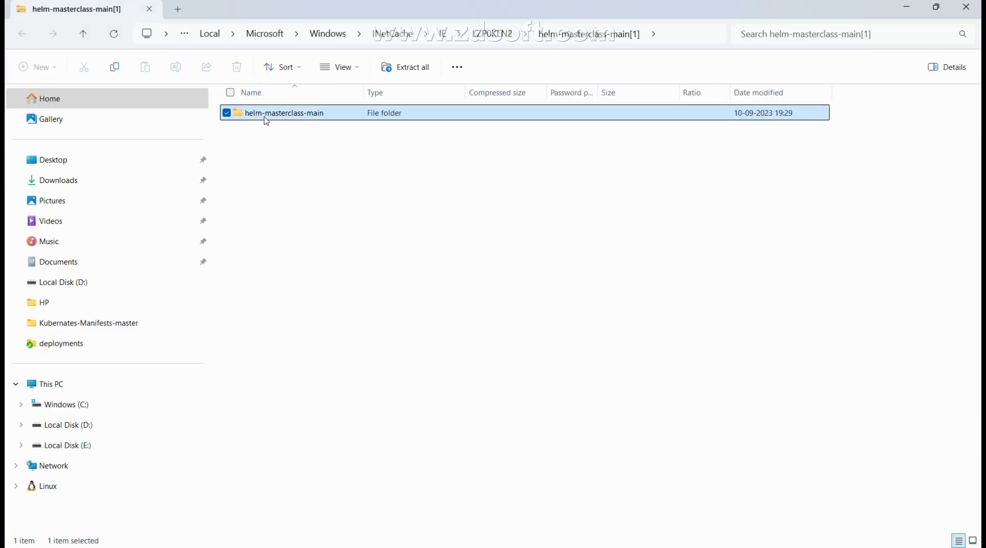
double_click(266, 116)
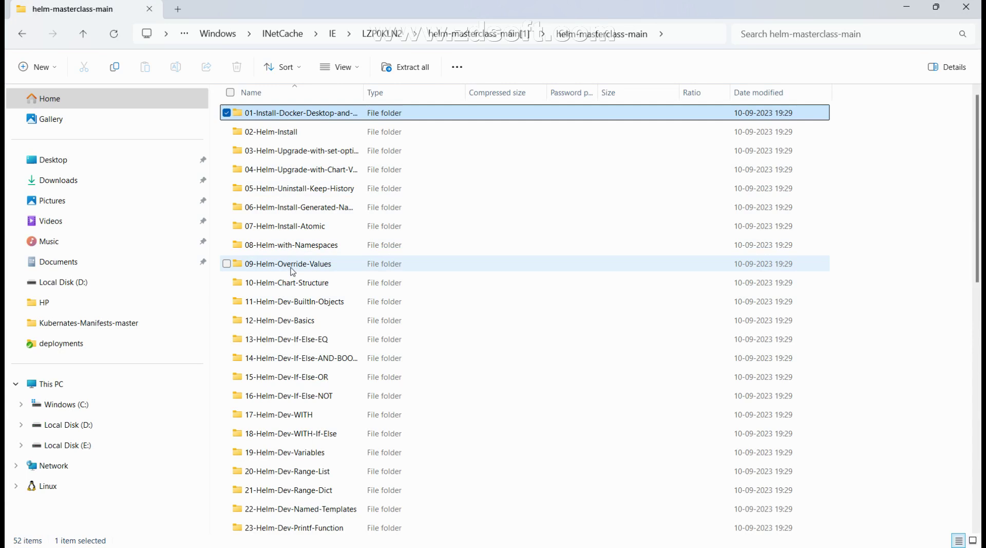
click(316, 213)
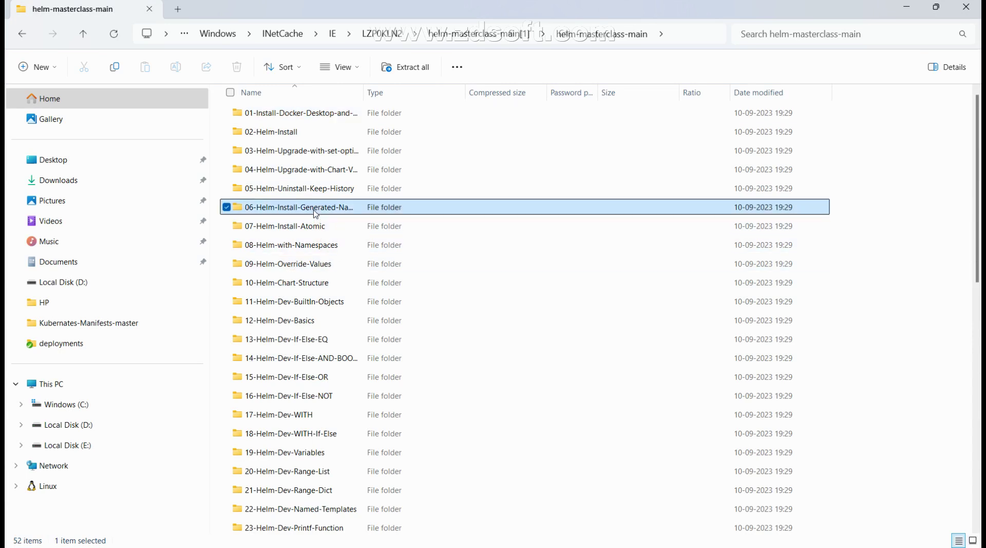
double_click(315, 213)
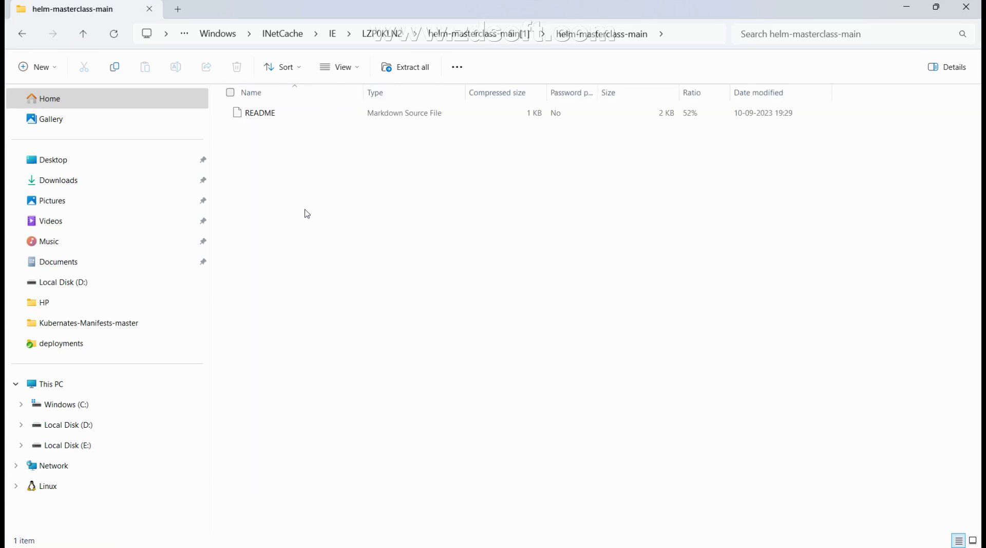
double_click(262, 119)
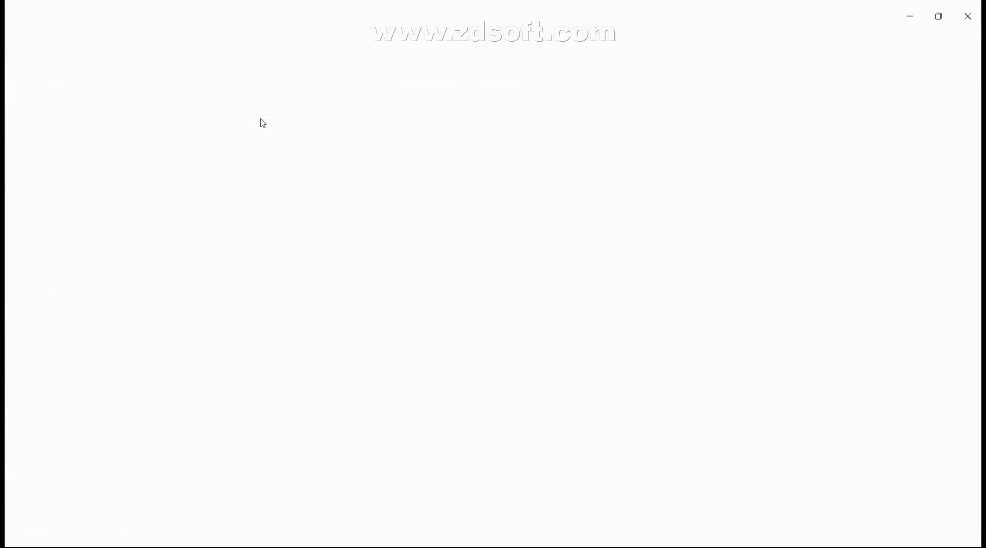
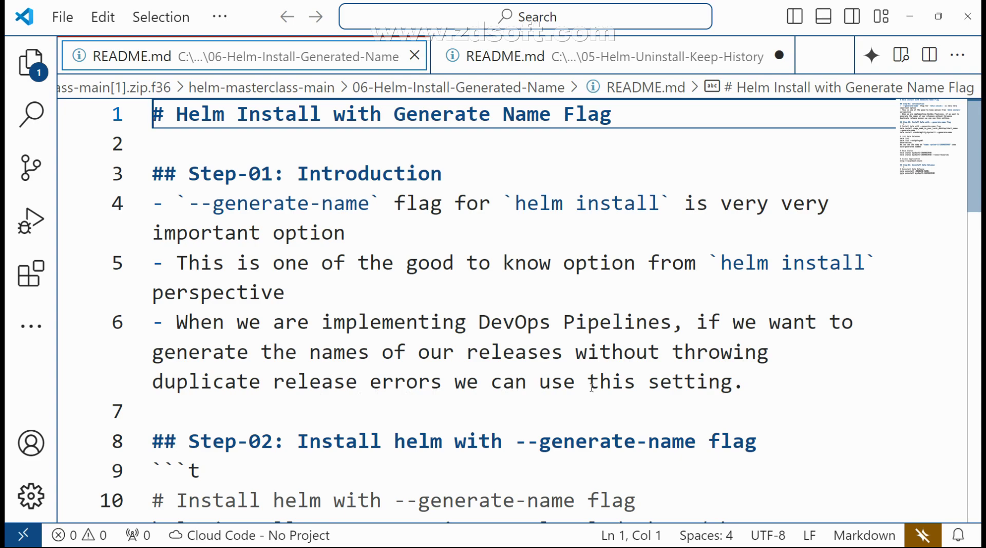
scroll(514, 391, down, 2)
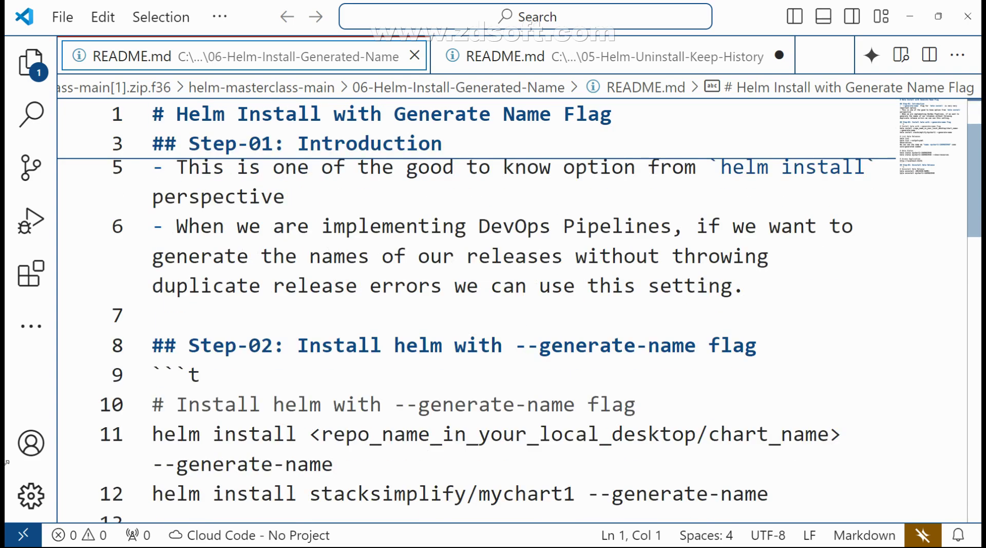
- Open Paint and draw a text box about 1203 × 216 px on the blank canvas for dark red Times New Roman text, size 28
key(super+r)
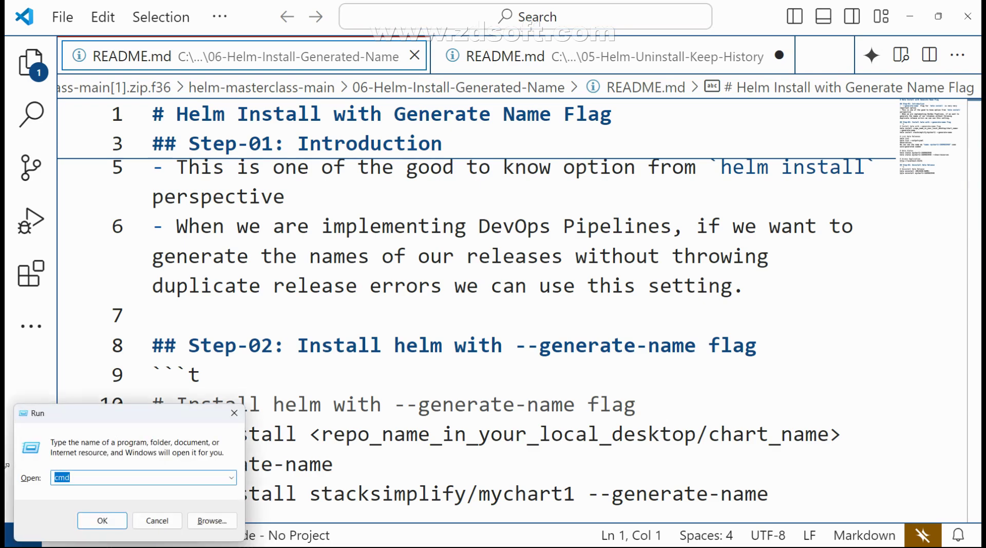
key(alt+Down)
key(Escape)
key(Escape)
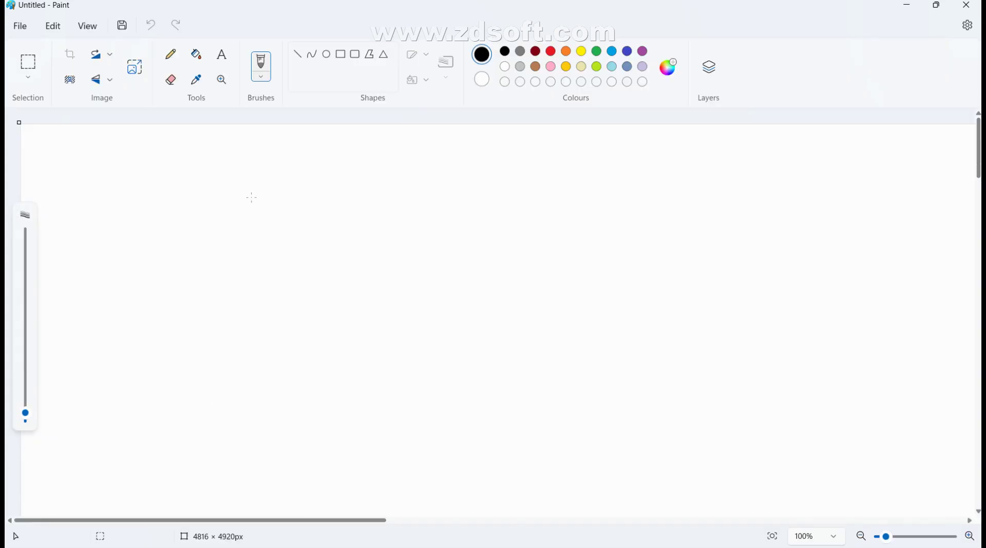
click(227, 63)
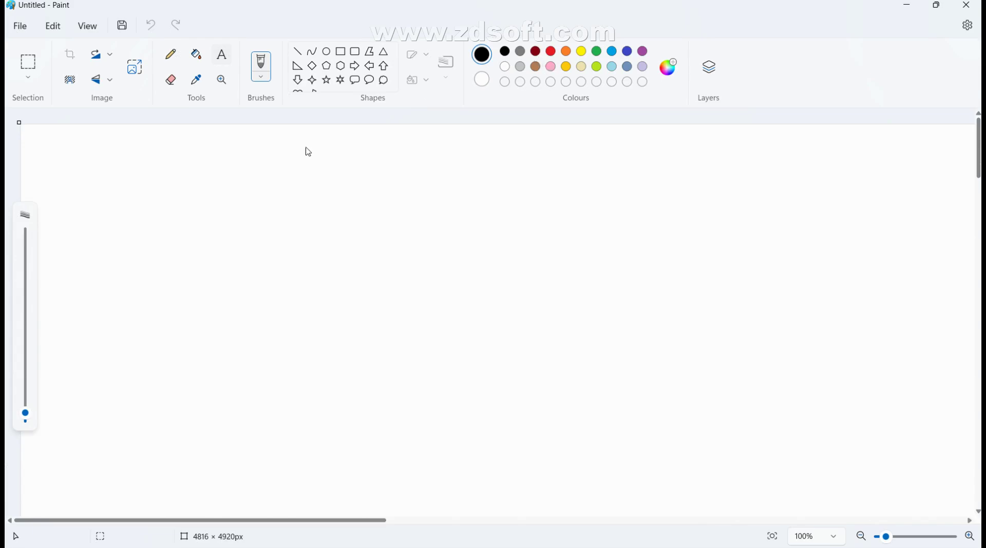
drag(147, 249, 472, 293)
drag(545, 304, 762, 354)
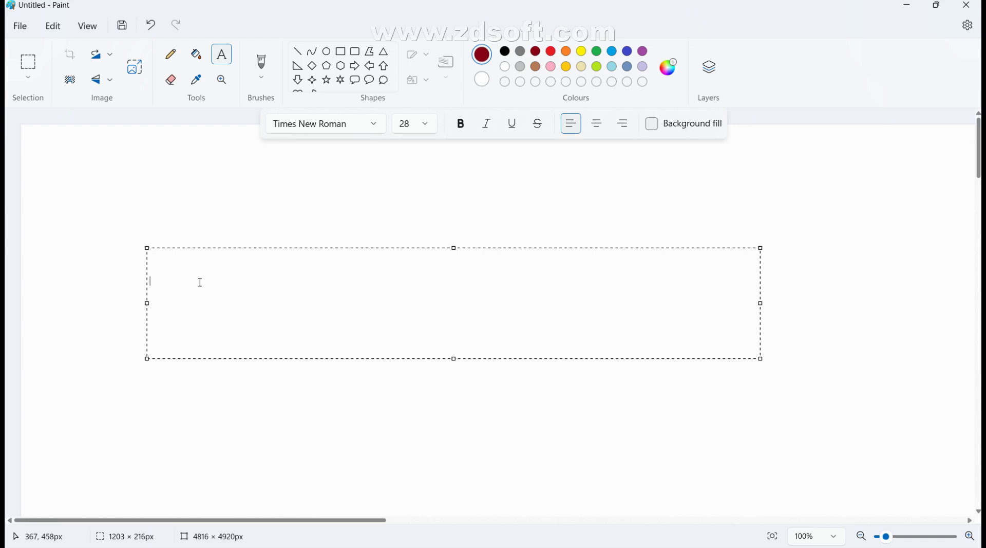
- Write "docker build -t ${JOB_NAME}" in the text box and commit it to the canvas
text(docker bui)
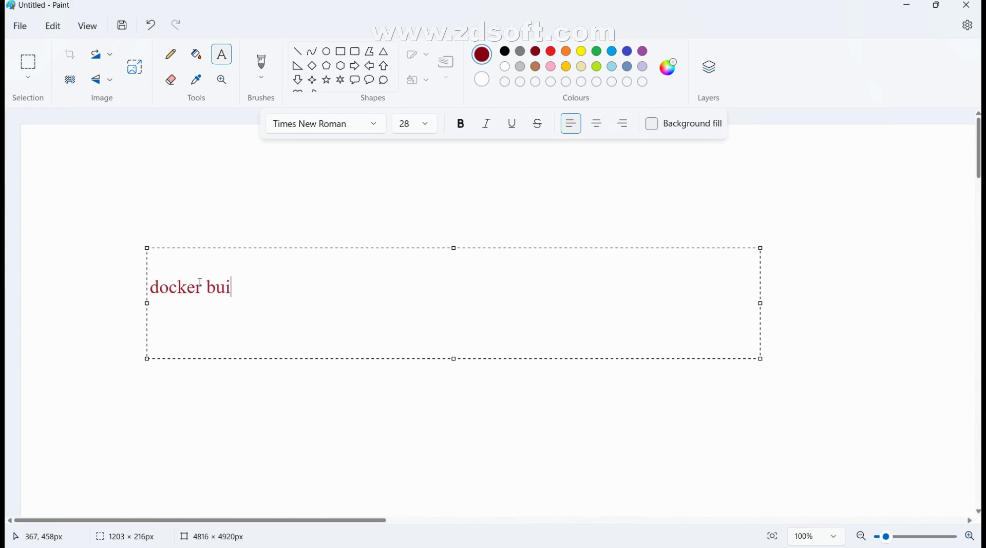
text(ld -t)
text(${JOB_NAME})
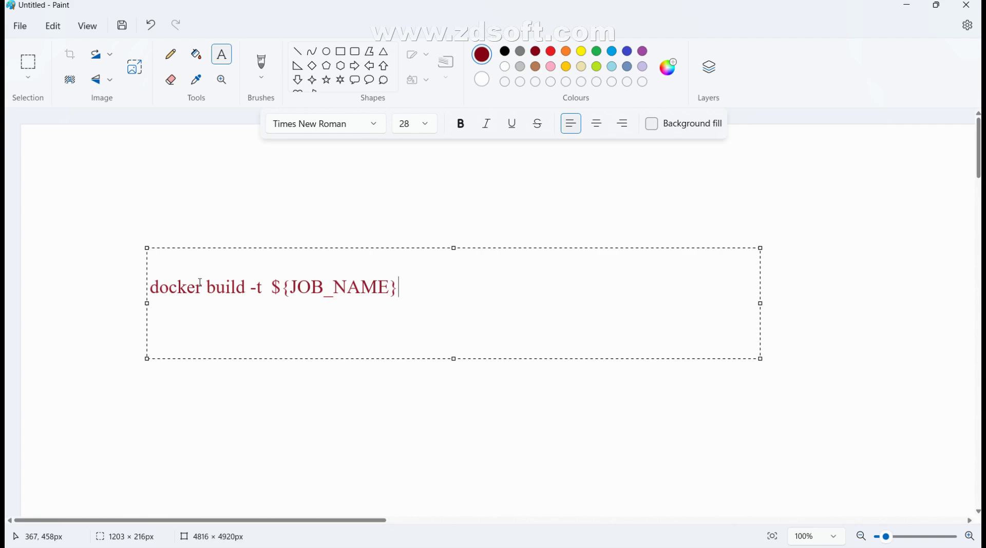
click(265, 534)
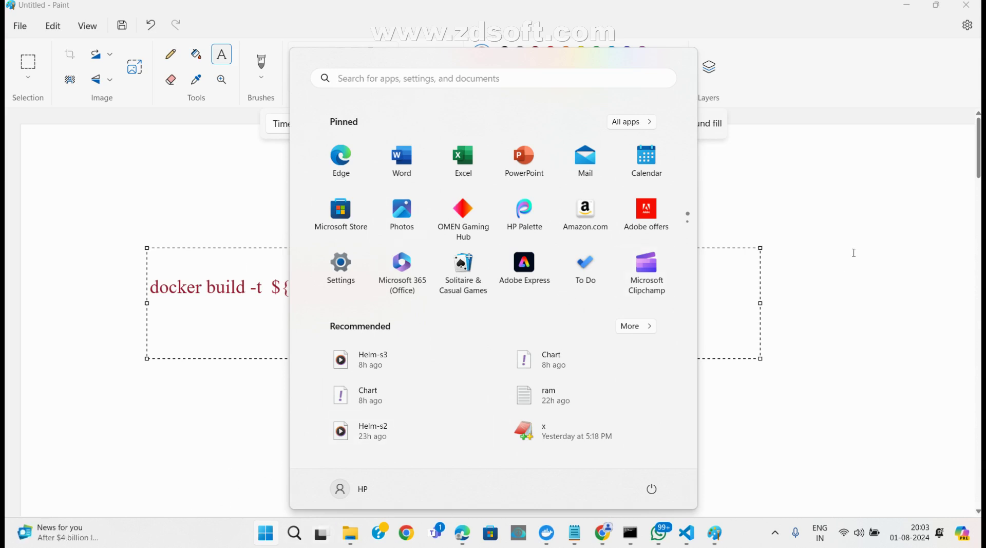
click(839, 242)
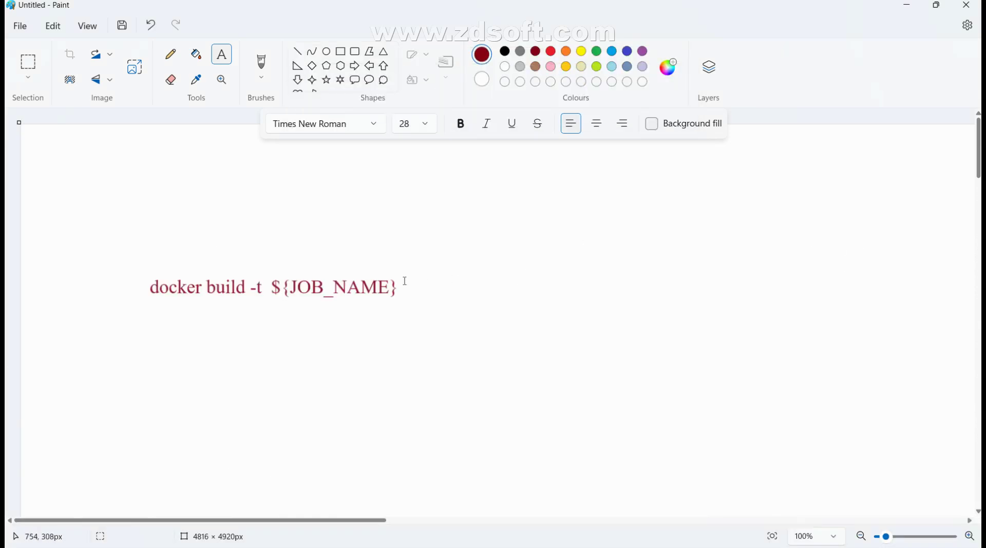
- Draw a text box about 542 × 101 px directly after ${JOB_NAME}, aligned with that line, and start its text with a colon
drag(402, 269, 679, 307)
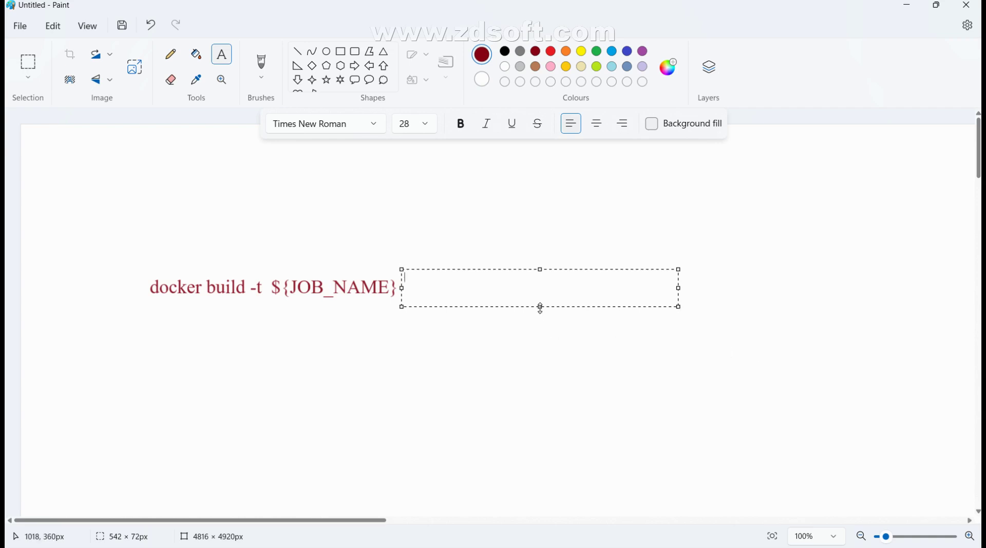
drag(541, 308, 540, 325)
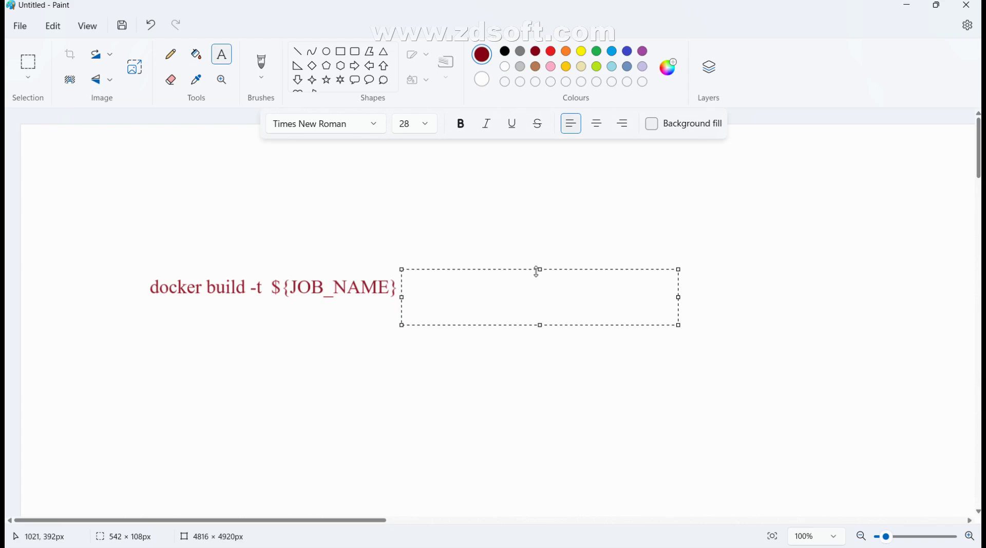
drag(540, 269, 540, 278)
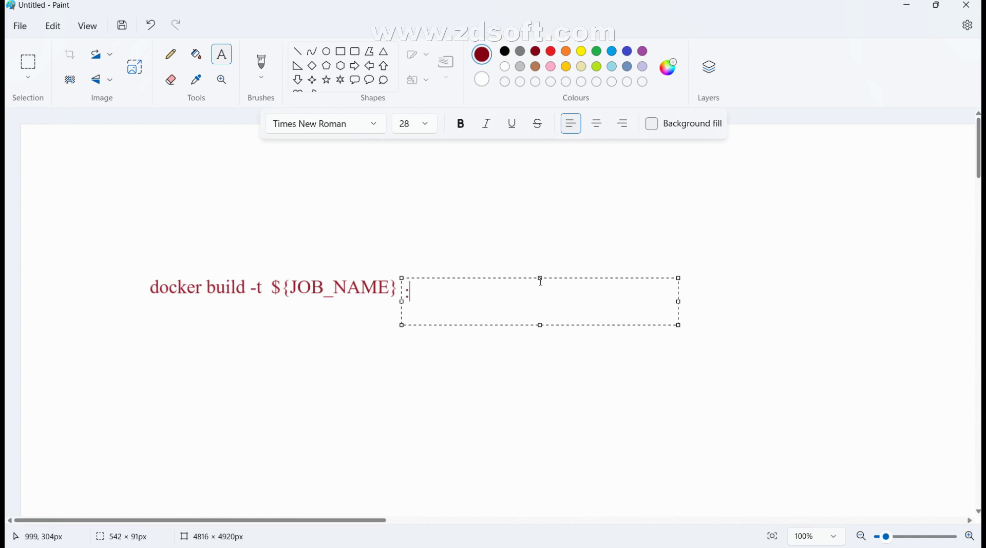
drag(541, 277, 541, 274)
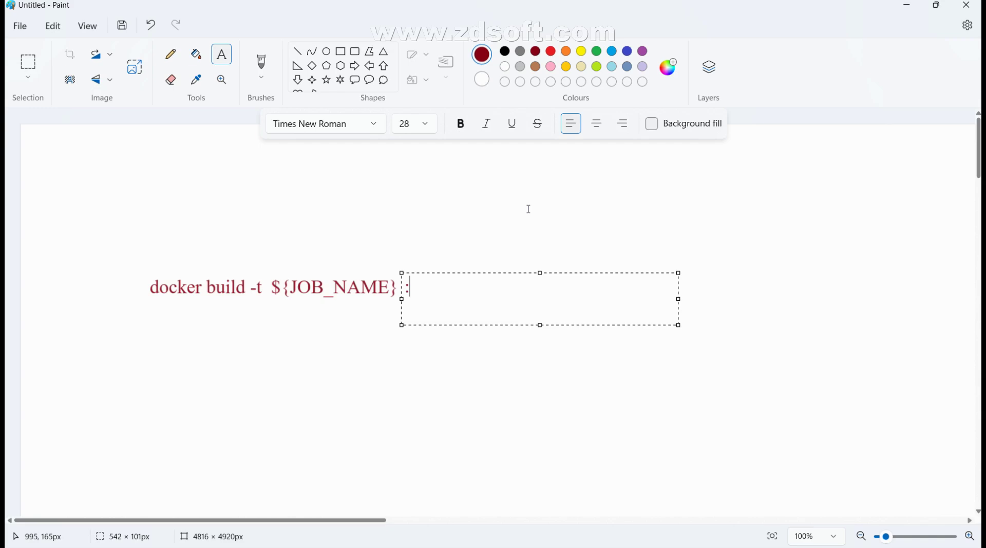
text(SIVA)
key(BackSpace)
key(BackSpace)
key(BackSpace)
key(BackSpace)
text(siva)
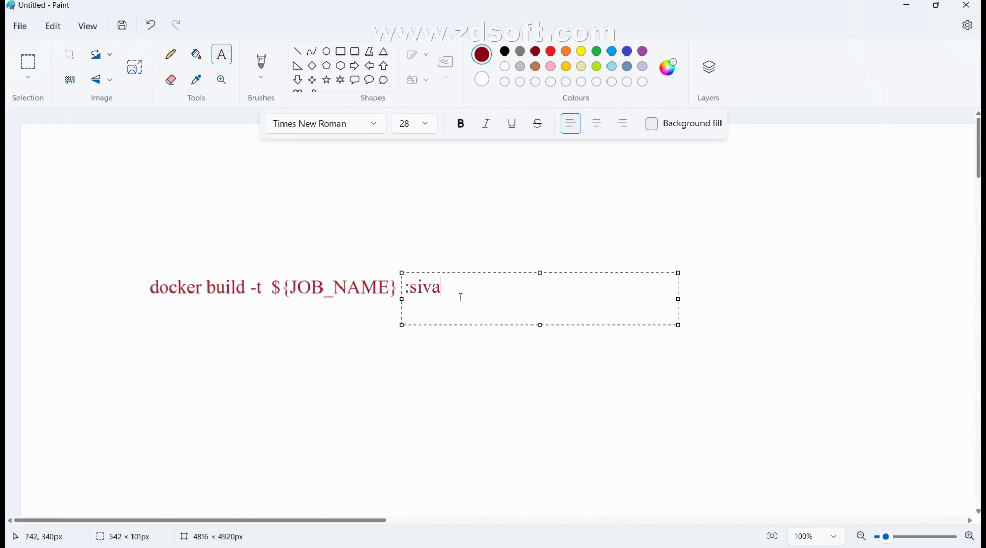
key(BackSpace)
key(BackSpace)
key(BackSpace)
key(BackSpace)
- Write "${BUILD_NUMBE}" after the colon and commit the text to the canvas
text(${BUIL)
key(BackSpace)
text(ILD_NUMBE})
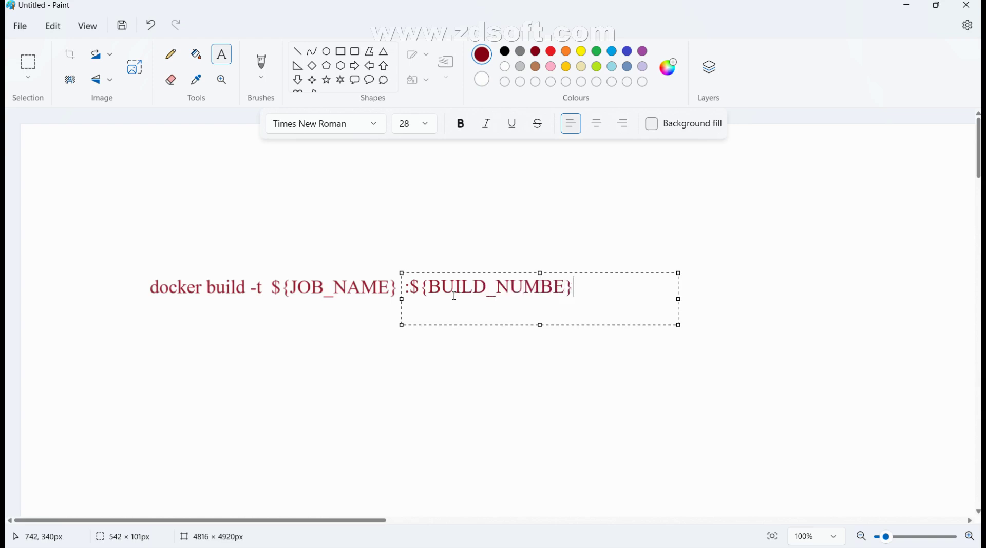
key(Escape)
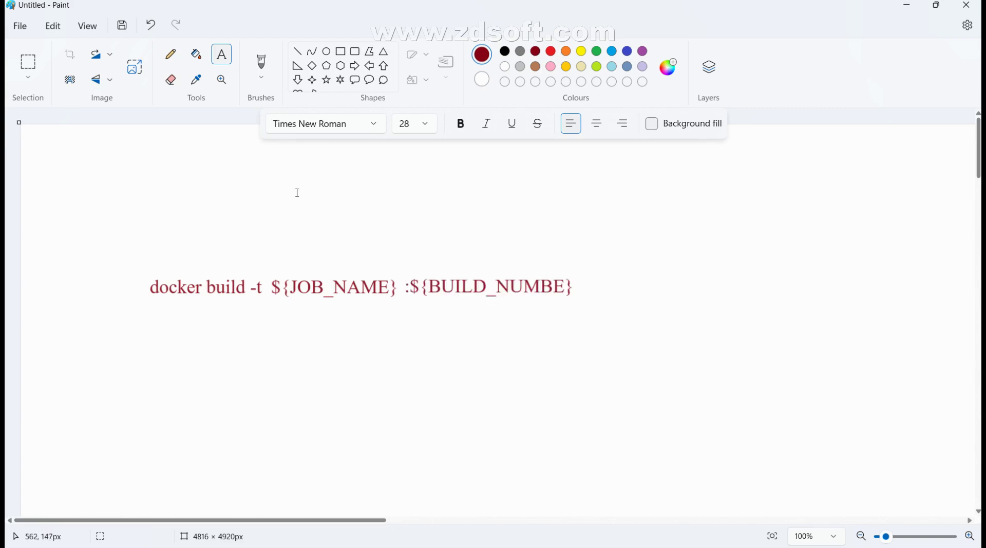
- Add the text "pipeline" above the docker build line in a box about 564 × 55 px and commit it
drag(267, 182, 555, 211)
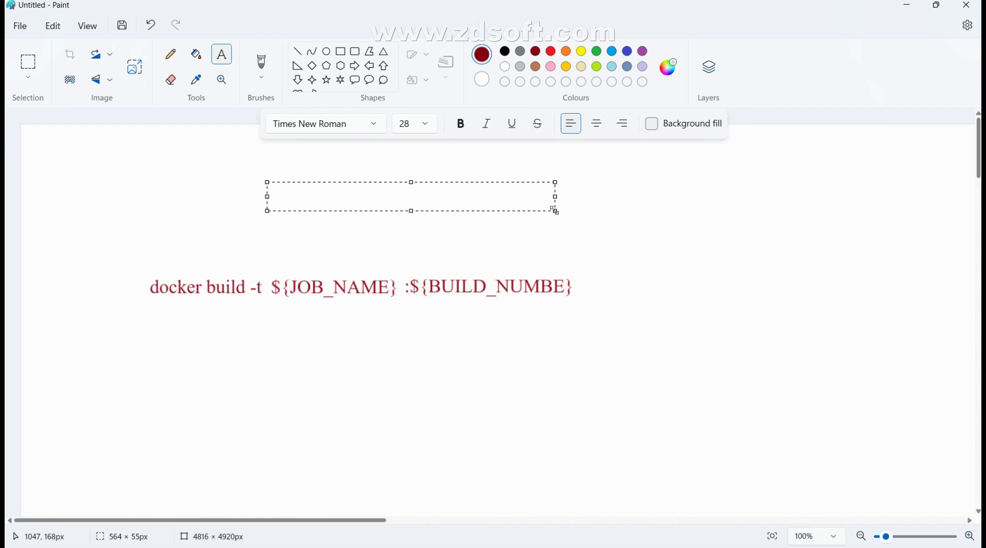
text(pipeline)
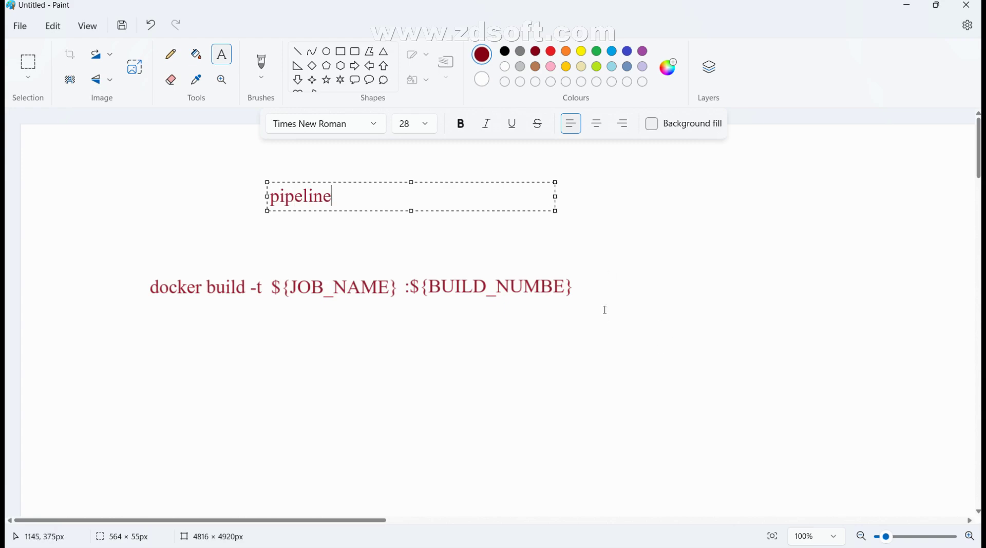
click(600, 291)
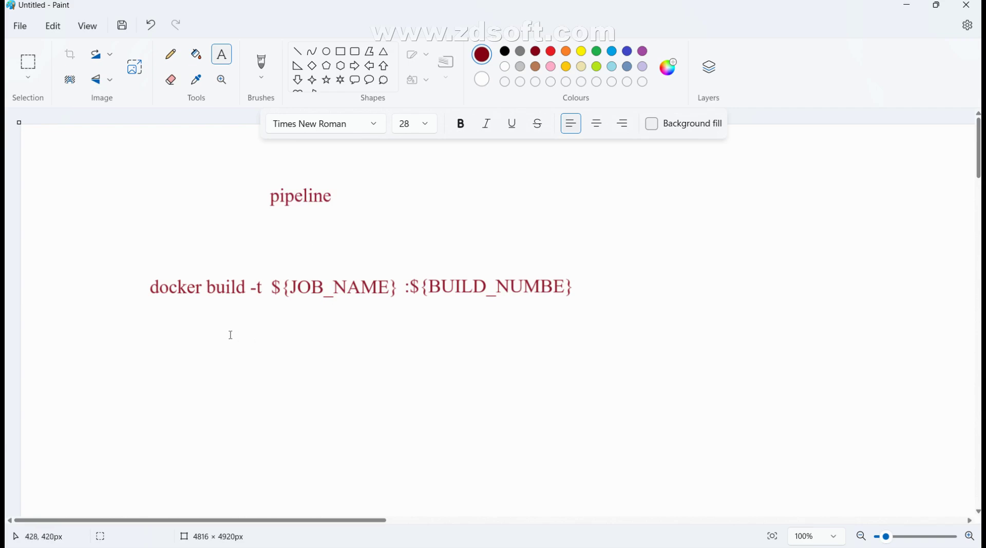
- List "pipeline:1", "pipeline:2" and "pipeline:3" on separate lines below the docker build command in a box about 1082 × 179 px and commit the text
drag(184, 321, 736, 413)
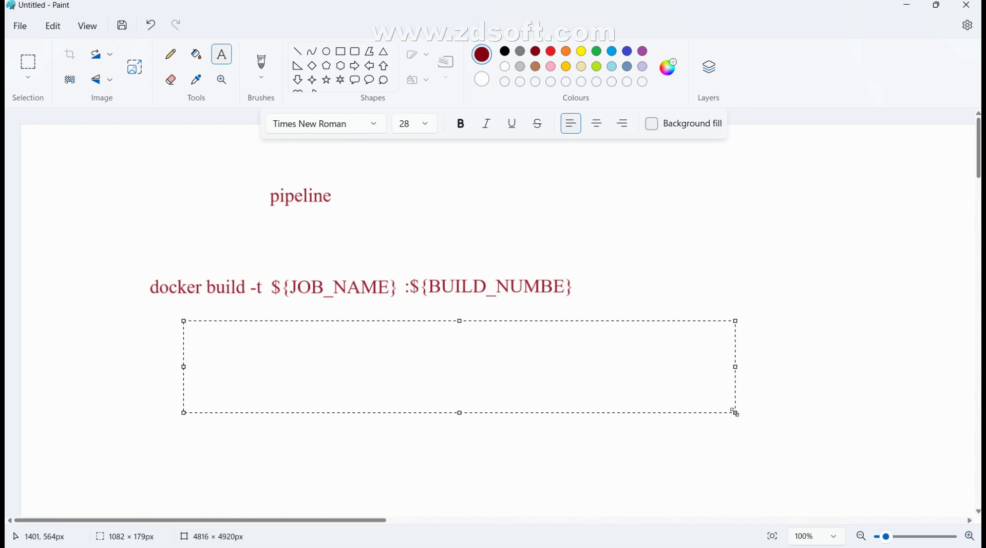
text(pipeline:1)
key(Return)
text(pipeline:)
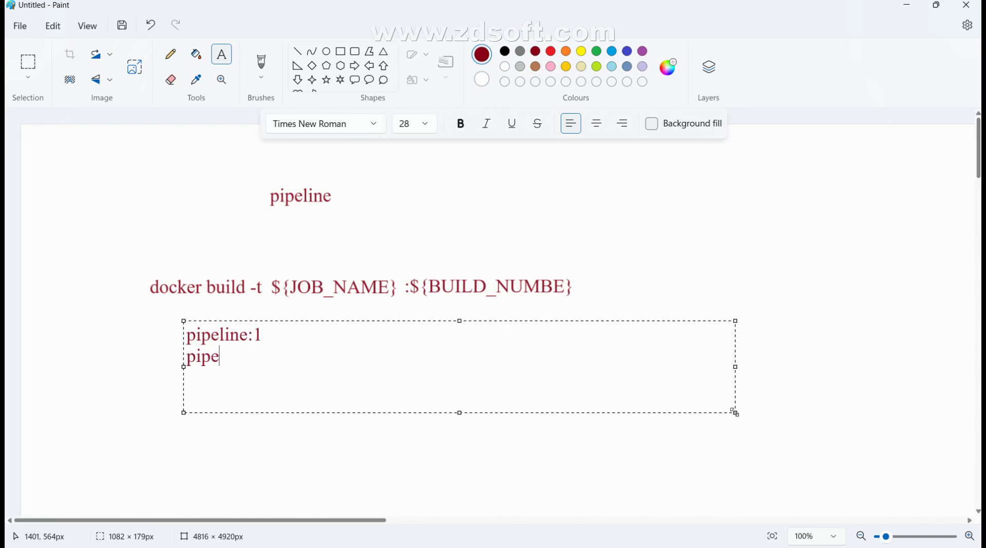
text(2)
key(Return)
text(piple)
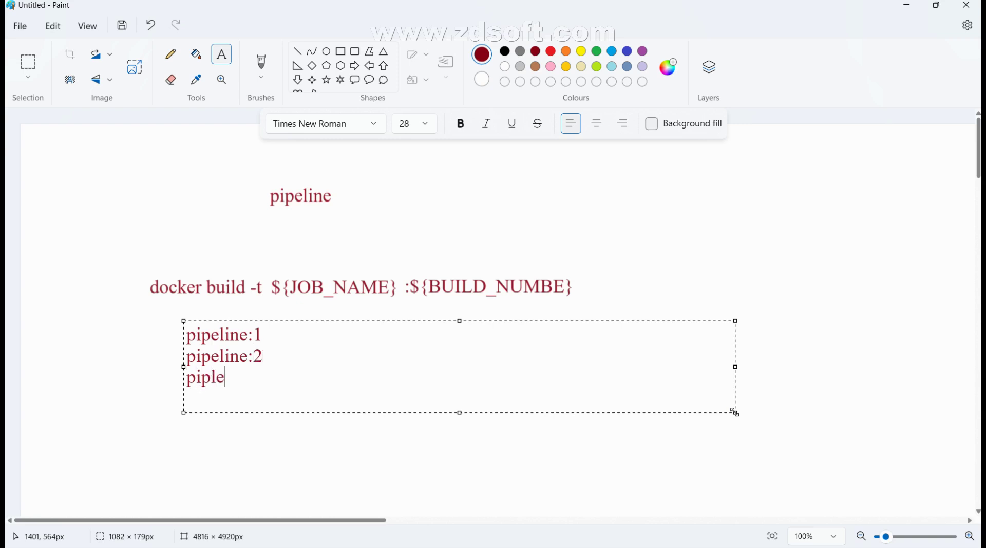
key(BackSpace)
key(BackSpace)
text(eline:3)
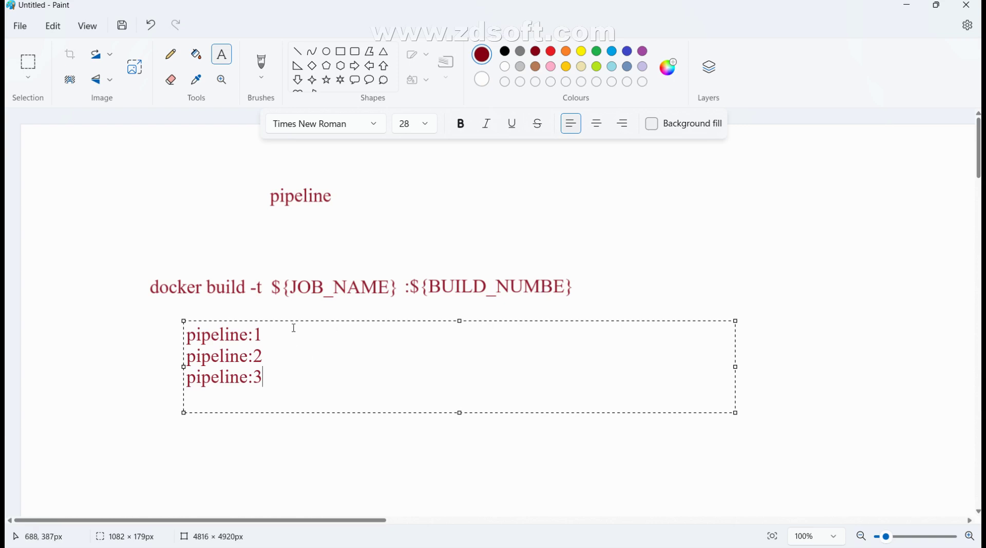
click(300, 308)
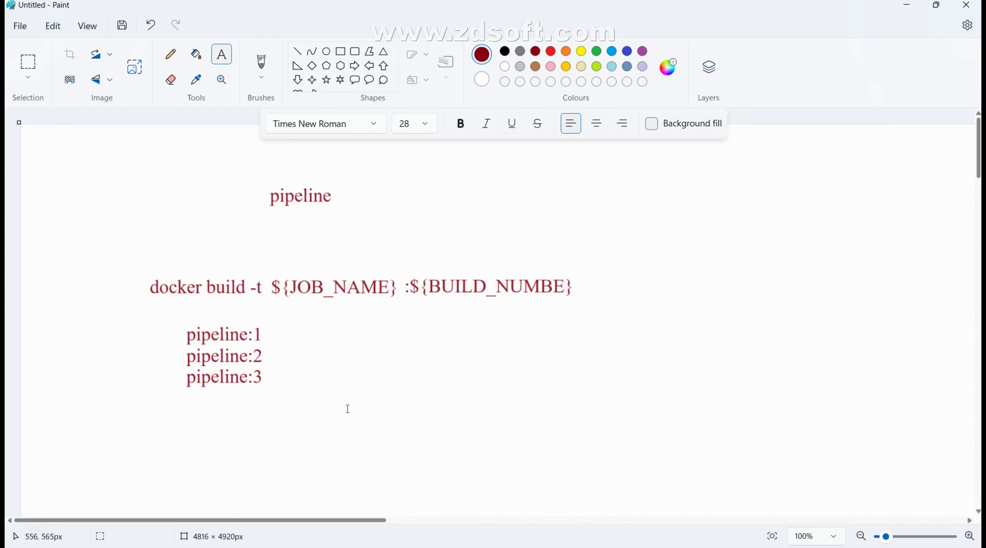
- Draw a text box about 822 × 192 px beside the pipeline list and write "automcation:" in it
drag(453, 315, 696, 383)
drag(789, 400, 873, 414)
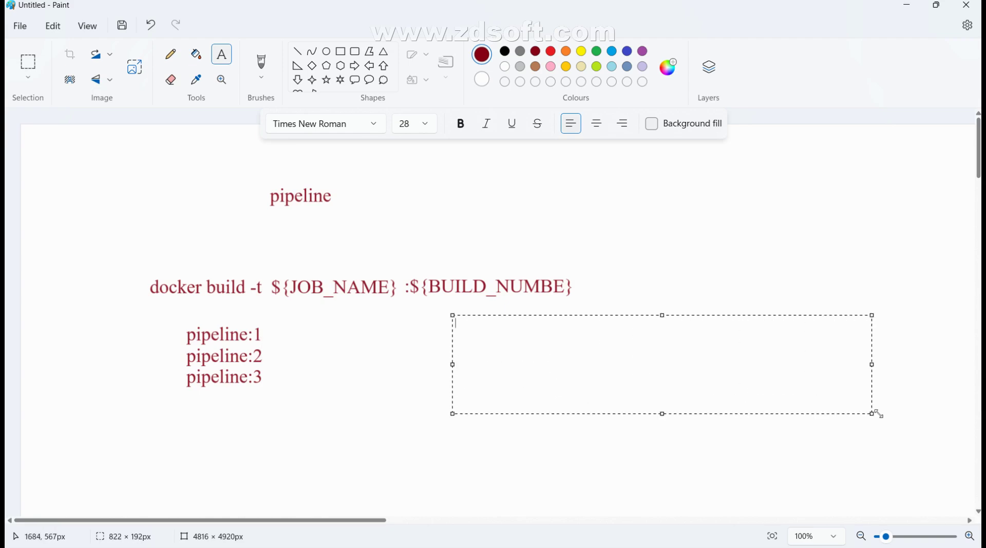
text(automcation:)
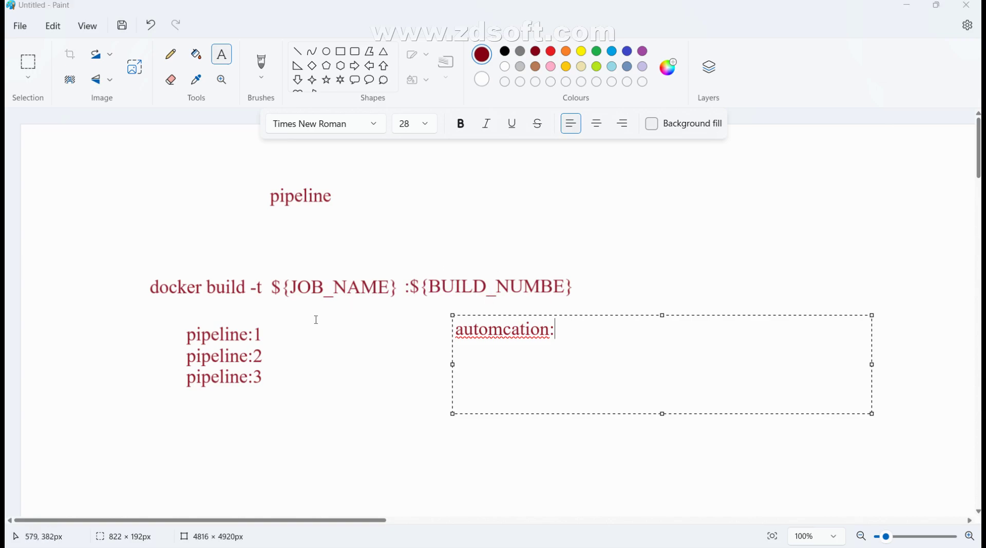
- Switch to the Command Prompt window showing the tom-1 status, clear its output and list the Helm releases with helm ls
key(alt+Tab)
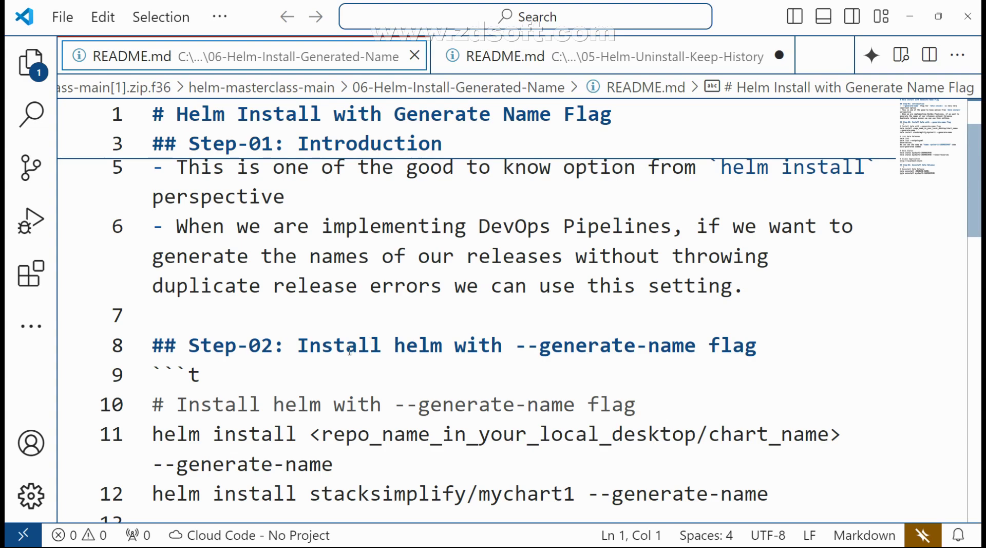
key(alt+Tab)
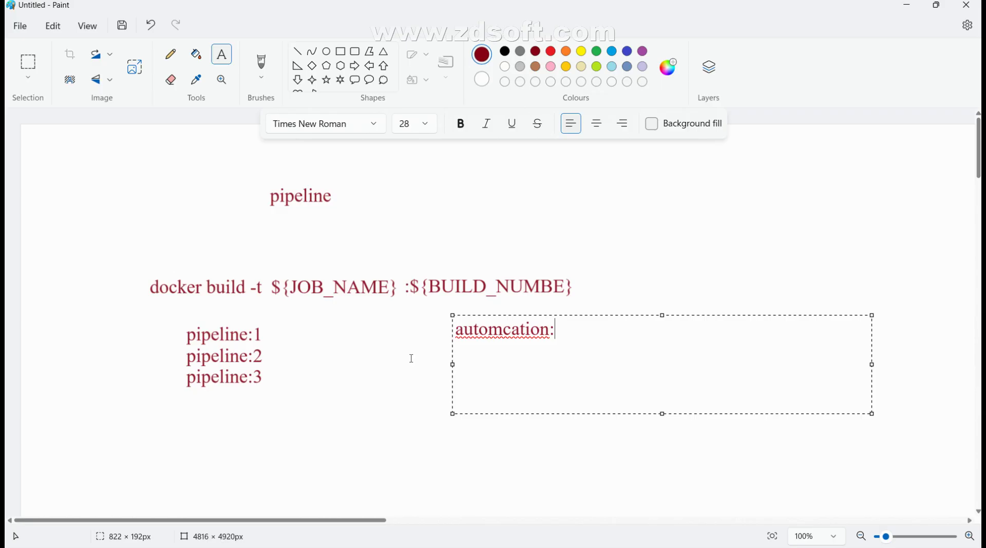
scroll(386, 380, down, 5)
key(alt+Tab)
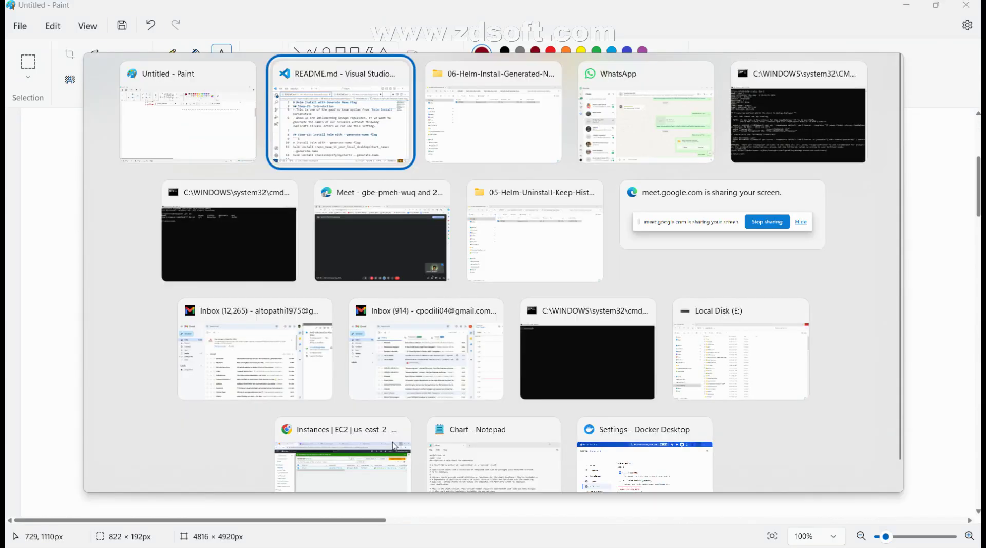
key(Tab)
key(Tab)
key(Tab)
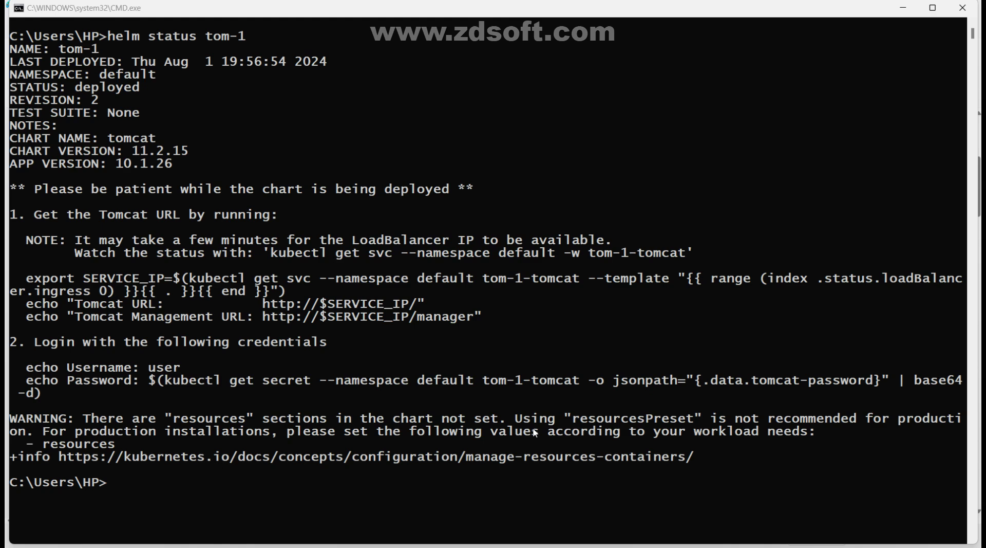
text(cls)
key(Return)
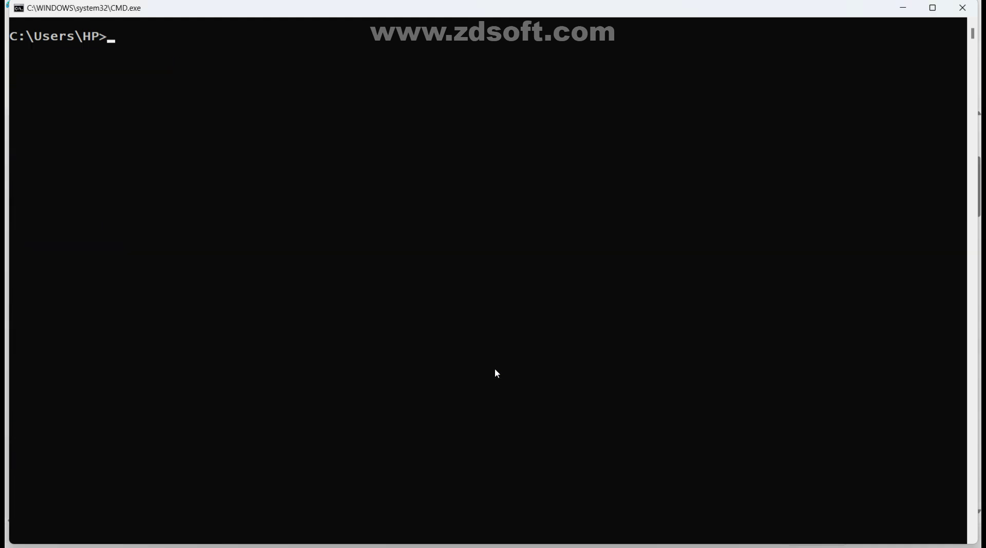
text(helm ls)
key(Return)
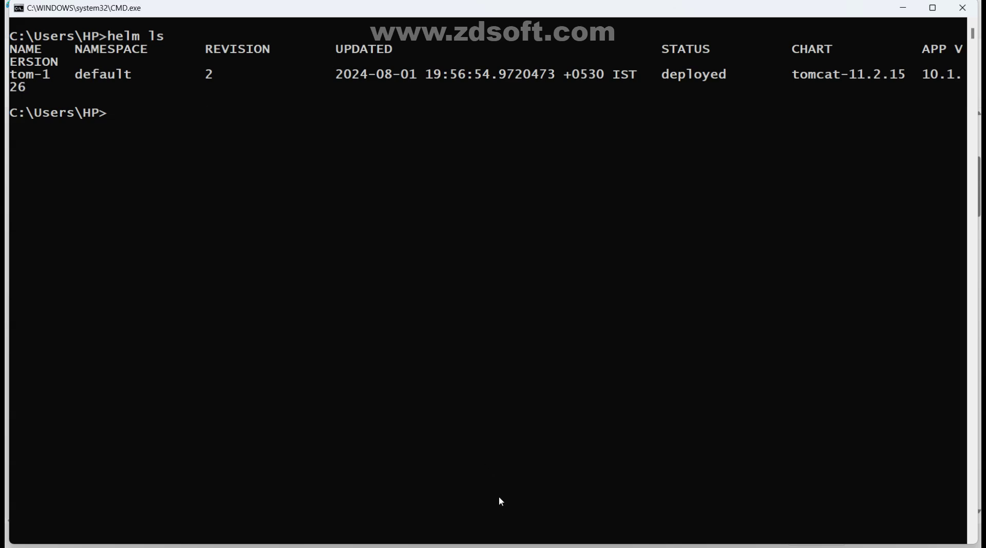
- Try to install the chart with "helm install tom-1 bitnami/nginx" and highlight the error message
text(helm install)
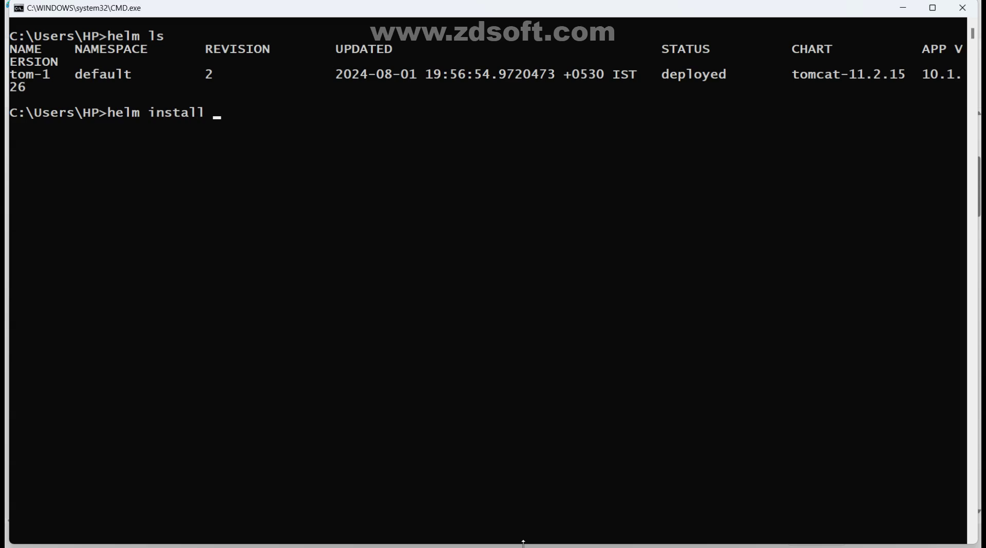
text( tom-1)
text(n)
key(BackSpace)
text(bitnam)
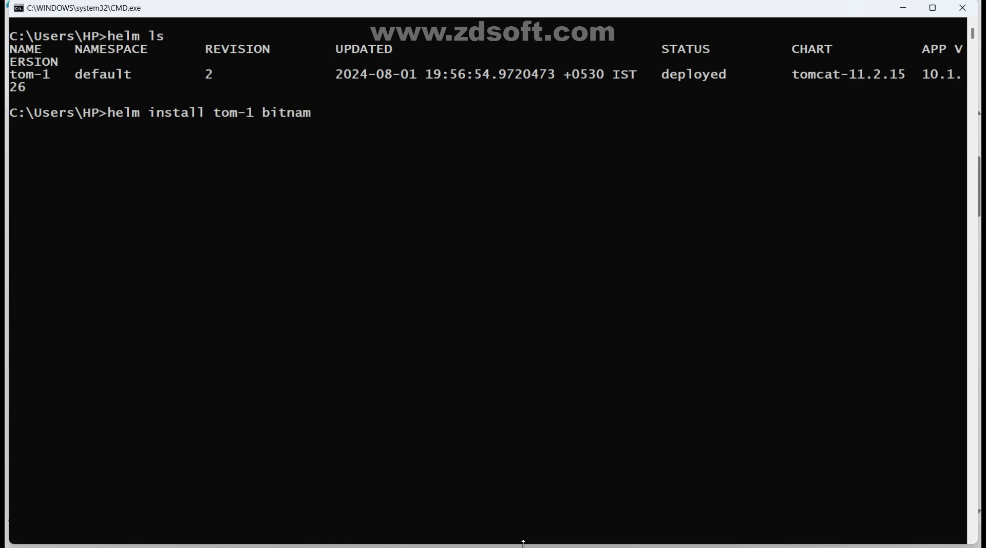
text(i/nginx)
key(Return)
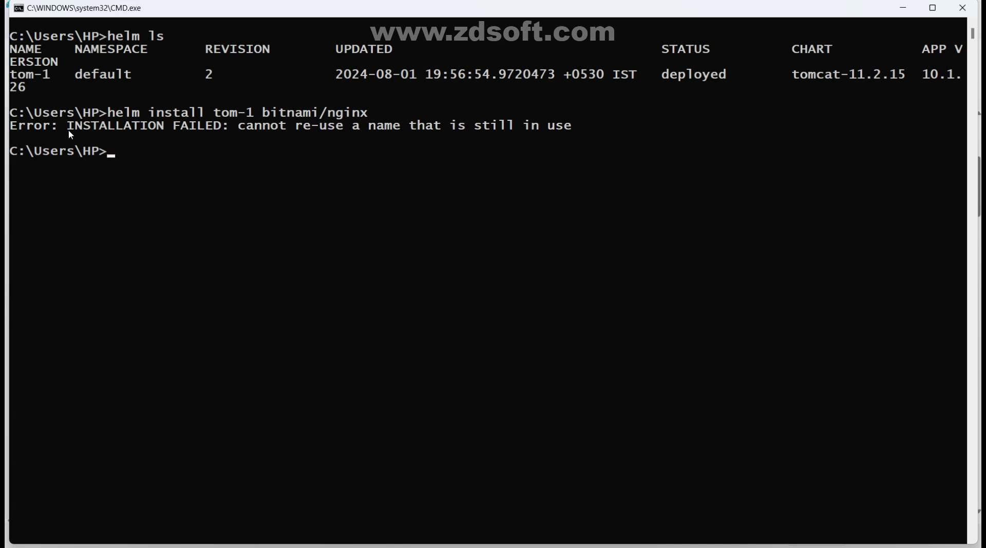
drag(68, 129, 574, 131)
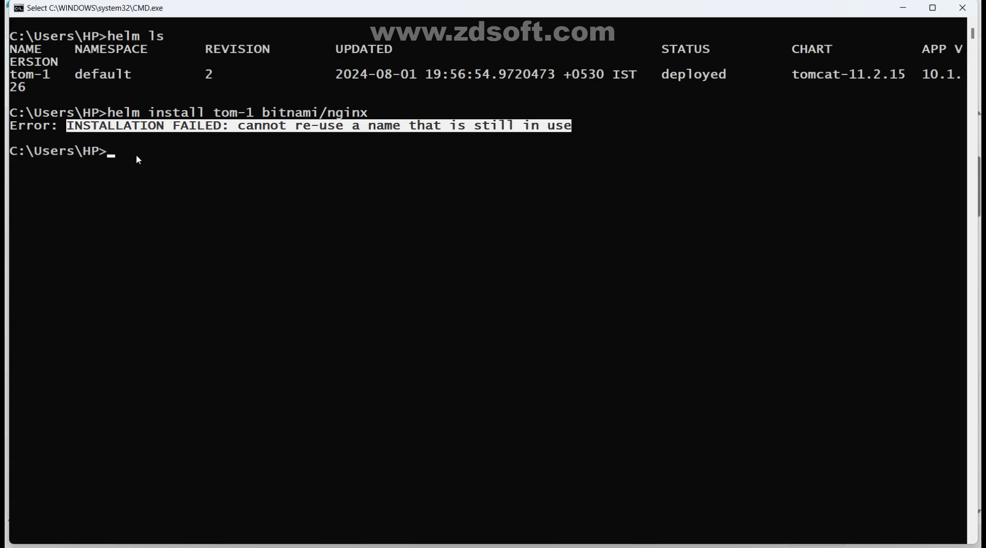
- Install bitnami/nginx under the release name tom-0 and list the Helm releases with helm ls
key(Up)
key(Left)
key(Left)
key(Left)
key(Left)
key(Left)
key(Left)
key(Left)
key(Left)
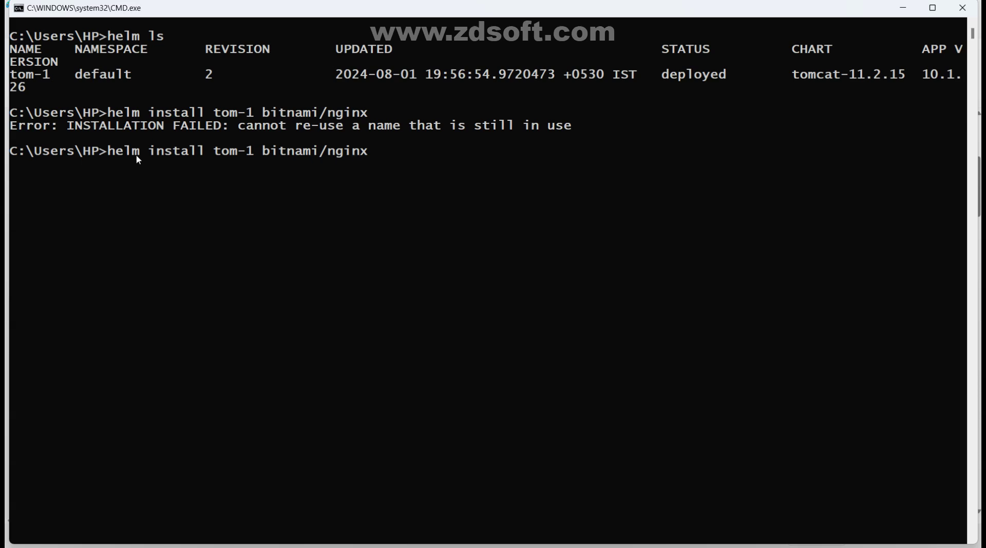
key(Delete)
text(2)
key(BackSpace)
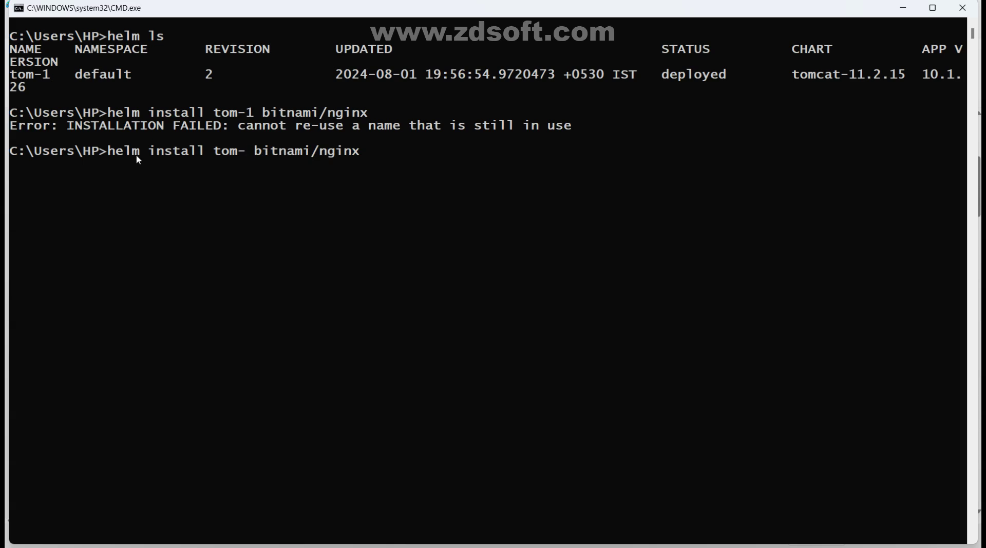
text(0)
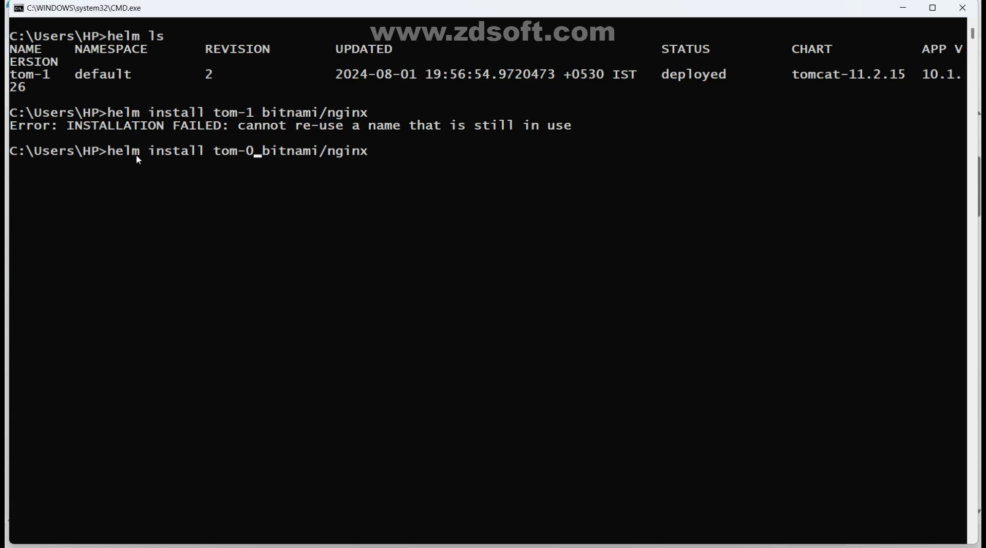
key(Return)
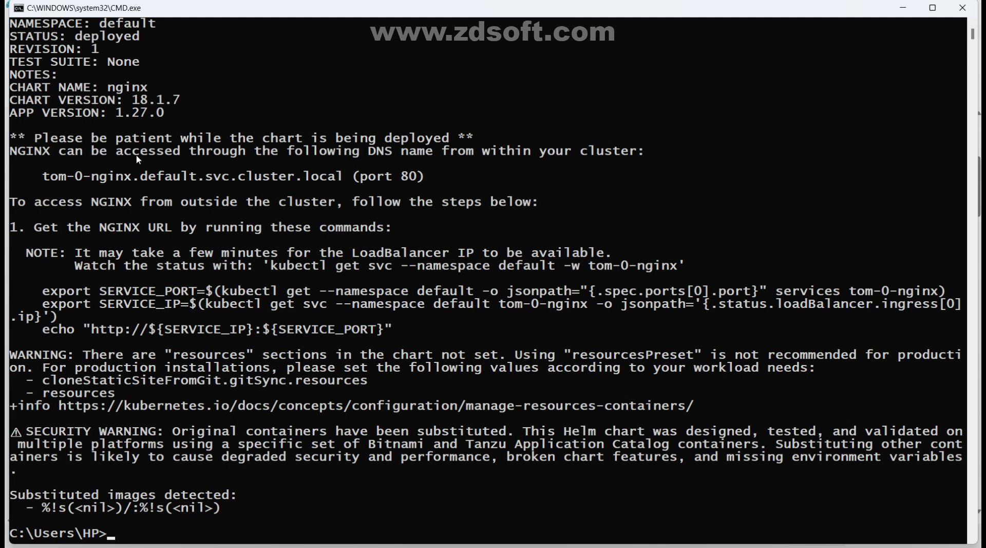
text(helm ls)
key(Return)
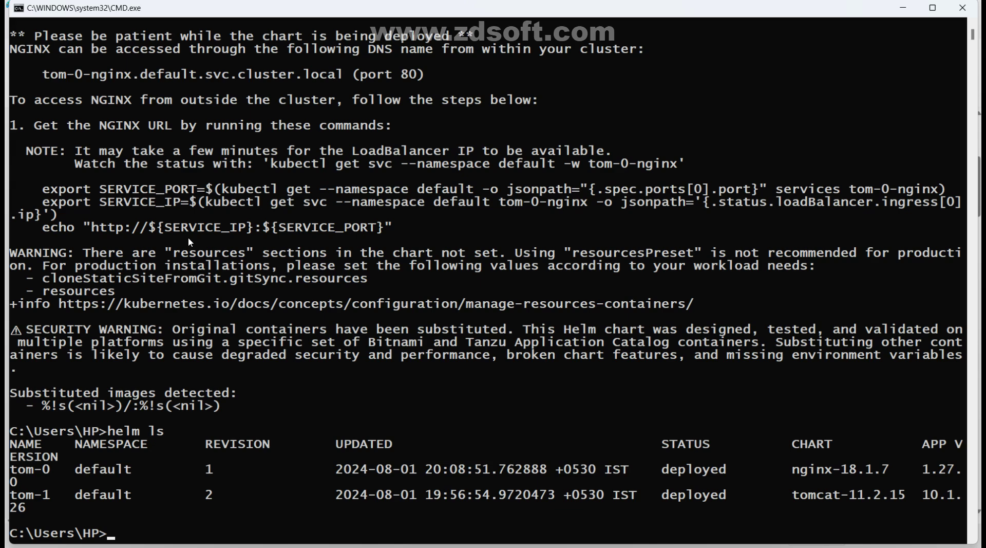
- Compose the command "docker run --name mynginx -d -p 86:80 nginx" at the prompt without running it
text(docker run --name)
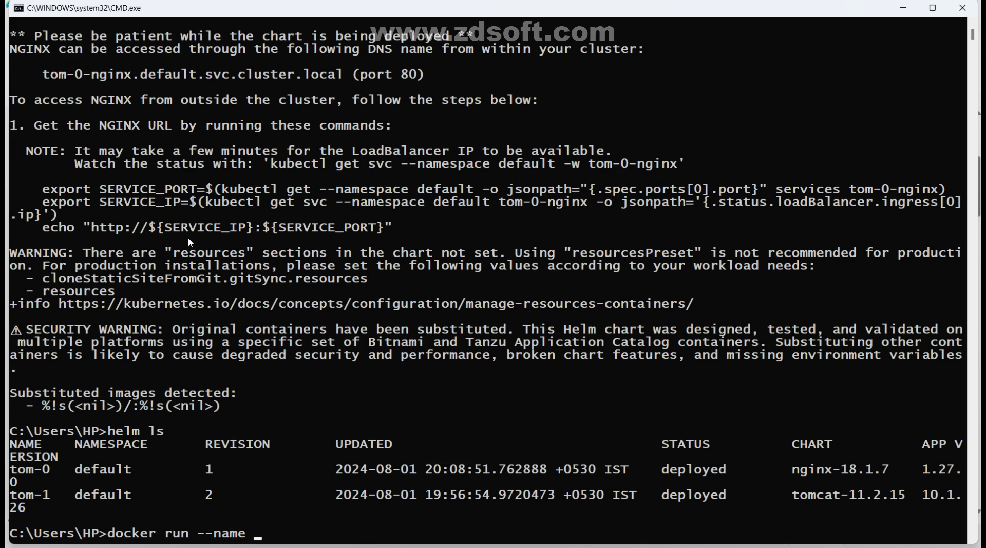
text(mynginx)
text(p)
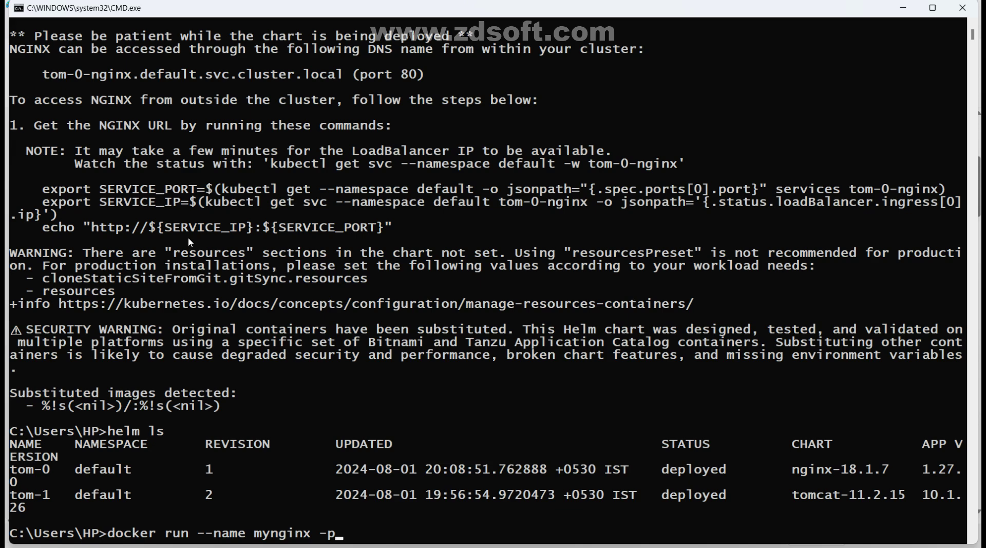
key(BackSpace)
key(BackSpace)
text(-d)
text( -p)
text(80:)
text(80)
key(Left)
key(Left)
key(Left)
key(Left)
key(Left)
key(Left)
key(Left)
key(Left)
key(Right)
key(Delete)
key(Delete)
key(Delete)
key(Delete)
key(Delete)
key(BackSpace)
text(p 86:80 nginx)
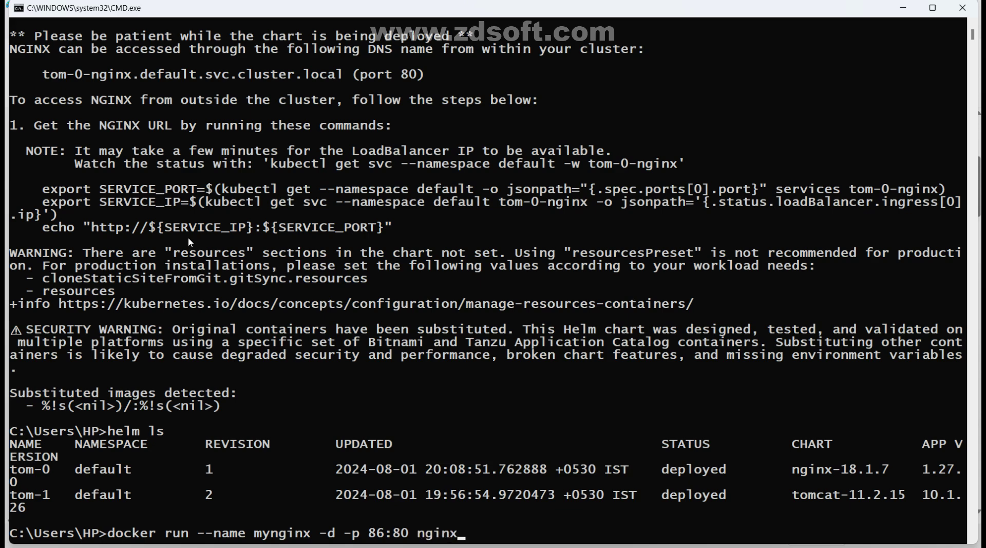
- Remove the "--name mynginx" option from the command and run "docker run -d -p 86:80 nginx"
key(Left)
key(Left)
key(Left)
key(Left)
key(Left)
key(Left)
key(Left)
key(Left)
key(Left)
key(Left)
key(Left)
key(Left)
key(Left)
key(Left)
key(Left)
key(Left)
key(Left)
key(Left)
key(Left)
key(Left)
key(Left)
key(Left)
key(Delete)
key(Delete)
key(Delete)
key(Delete)
key(Delete)
key(Delete)
key(Delete)
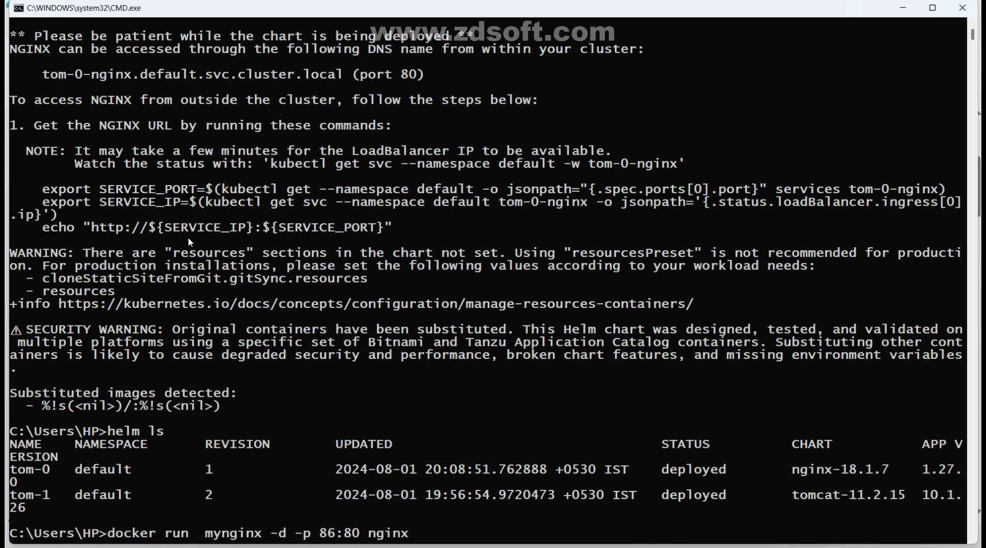
key(Delete)
key(Delete)
key(Delete)
key(Delete)
key(Delete)
key(Delete)
key(Delete)
key(Delete)
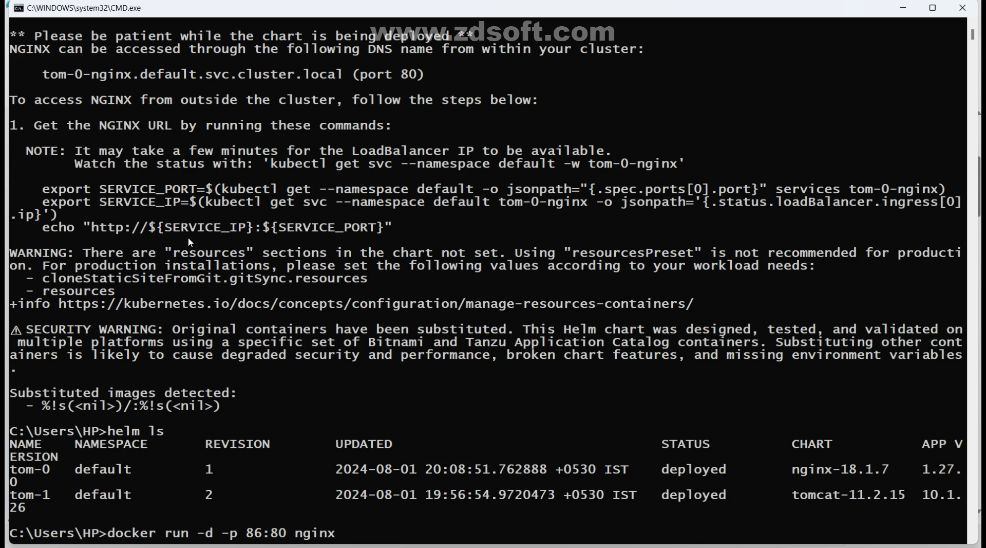
key(Return)
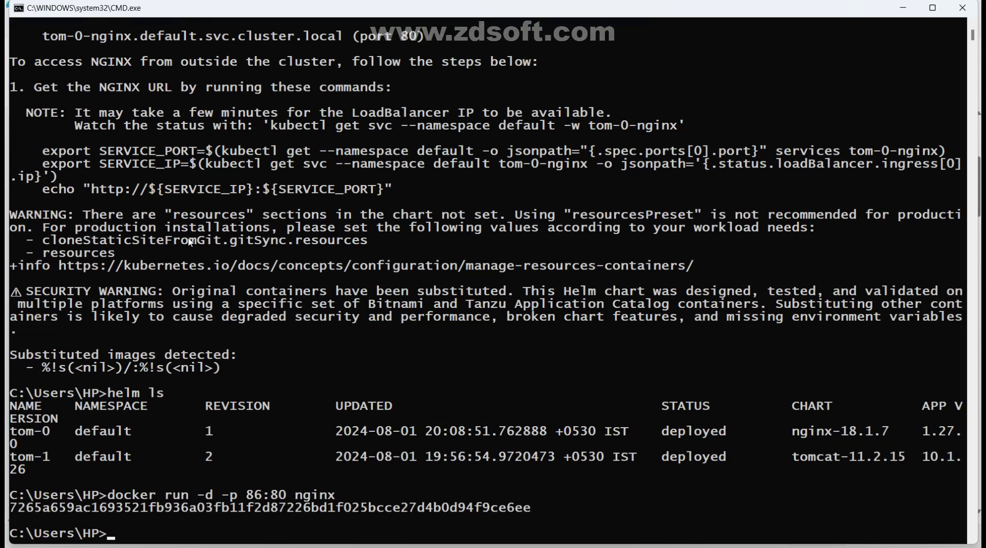
- List the running containers with docker ps, shrink the console text, maximize the window and list them again
text(docker ps -)
key(BackSpace)
key(Return)
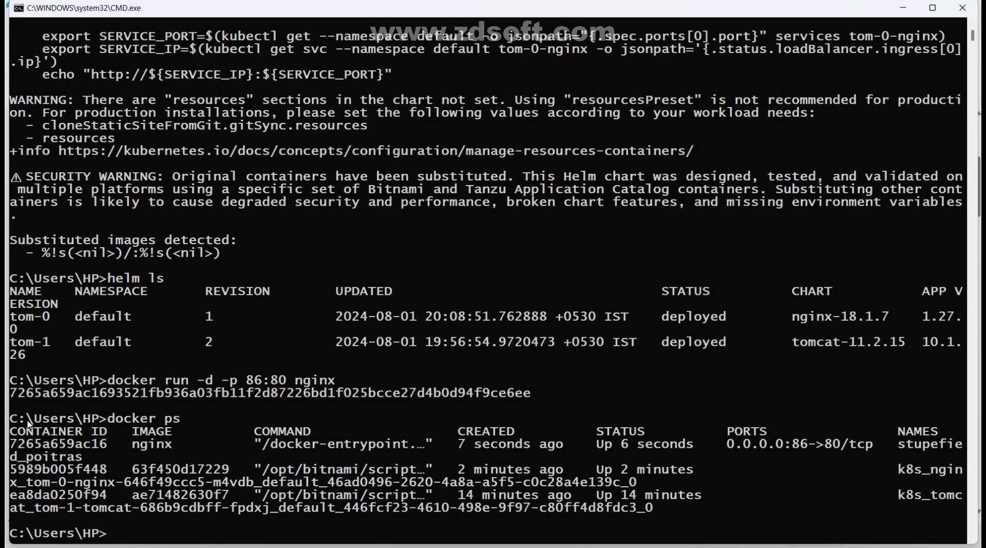
ctrl+scroll(100, 85, down, 2)
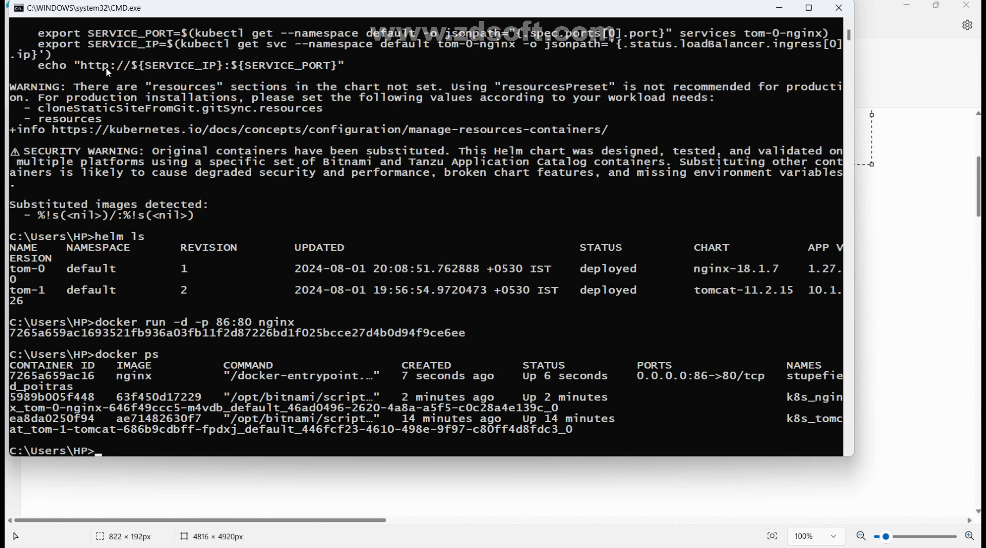
double_click(322, 15)
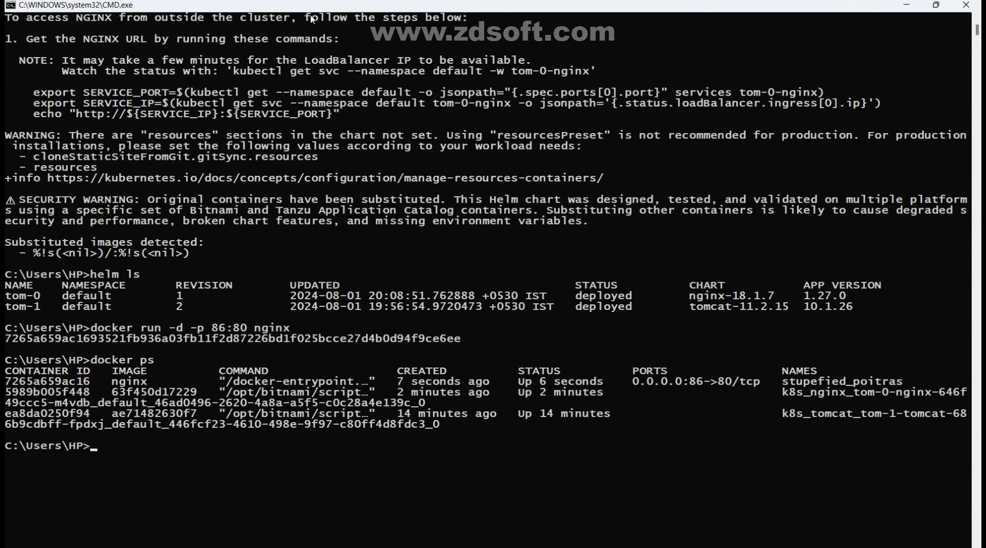
text(docker ps)
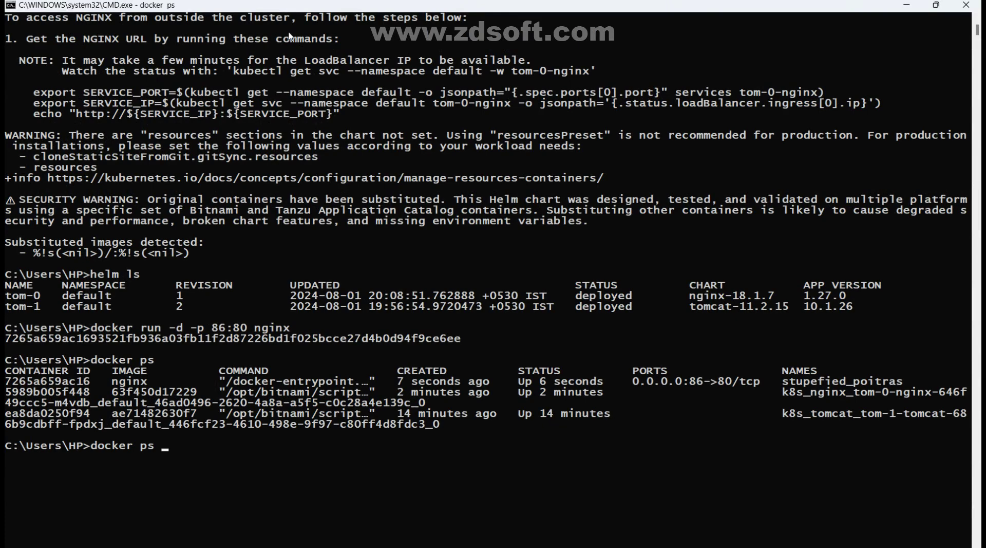
key(Return)
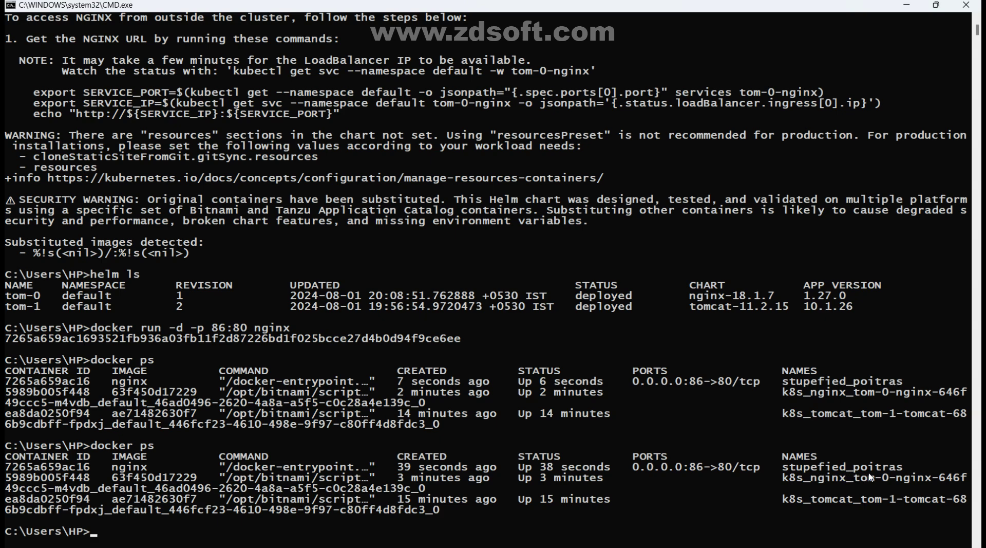
- Start another unnamed nginx container on host port 85 with "docker run -d -p 85:80 nginx"
key(Up)
key(Up)
key(Up)
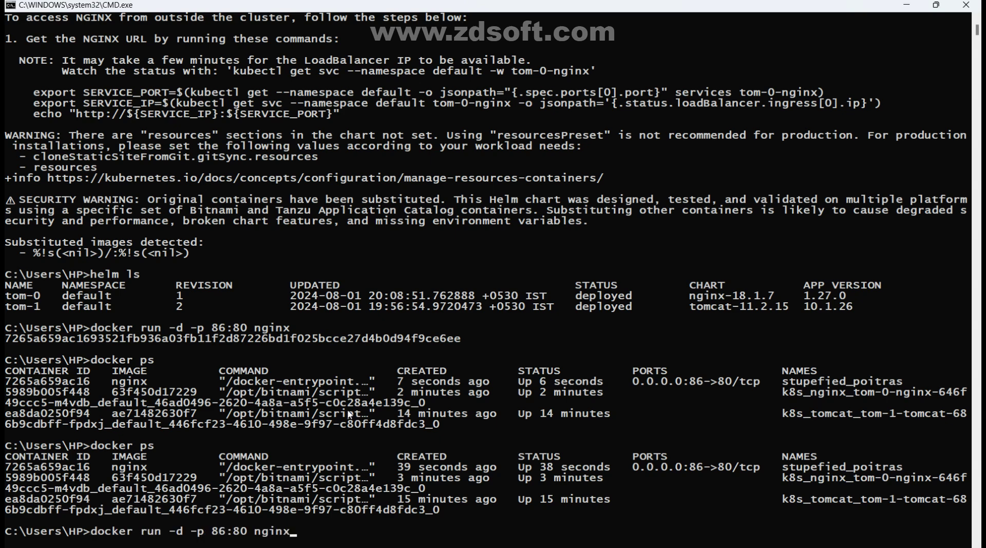
key(Left)
key(Left)
key(Left)
key(Left)
key(Left)
key(Left)
key(Left)
key(BackSpace)
text(5)
key(Return)
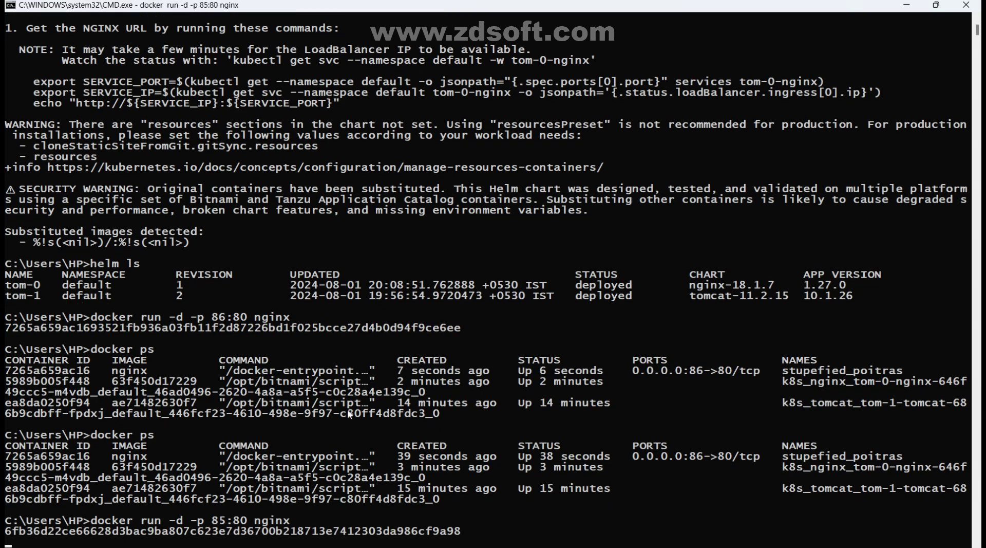
key(Up)
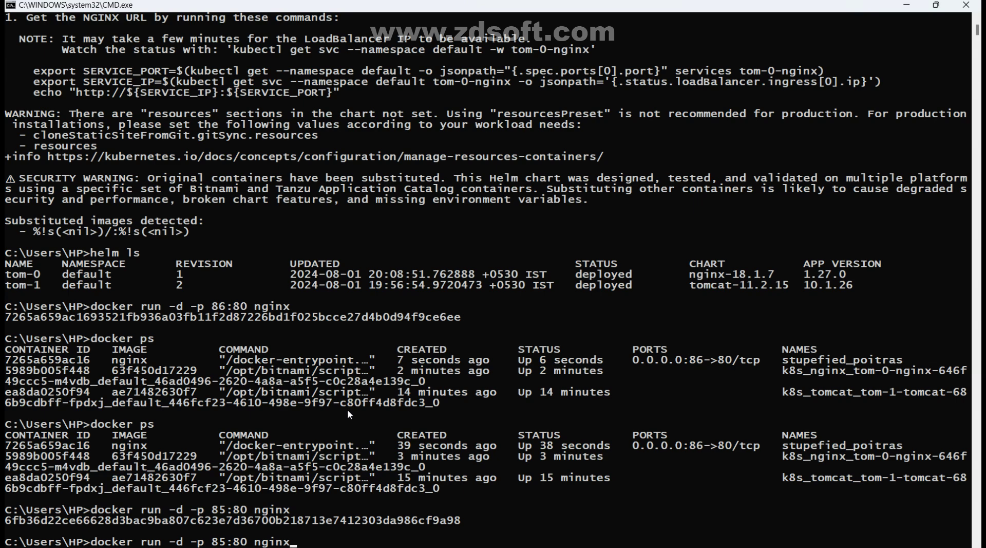
key(Left)
key(Left)
key(Left)
key(Left)
key(Left)
key(Left)
key(Left)
key(Left)
key(Left)
key(BackSpace)
text(6)
key(End)
- List the running containers with docker ps and highlight the generated names of the two nginx containers
key(Up)
key(Up)
key(Down)
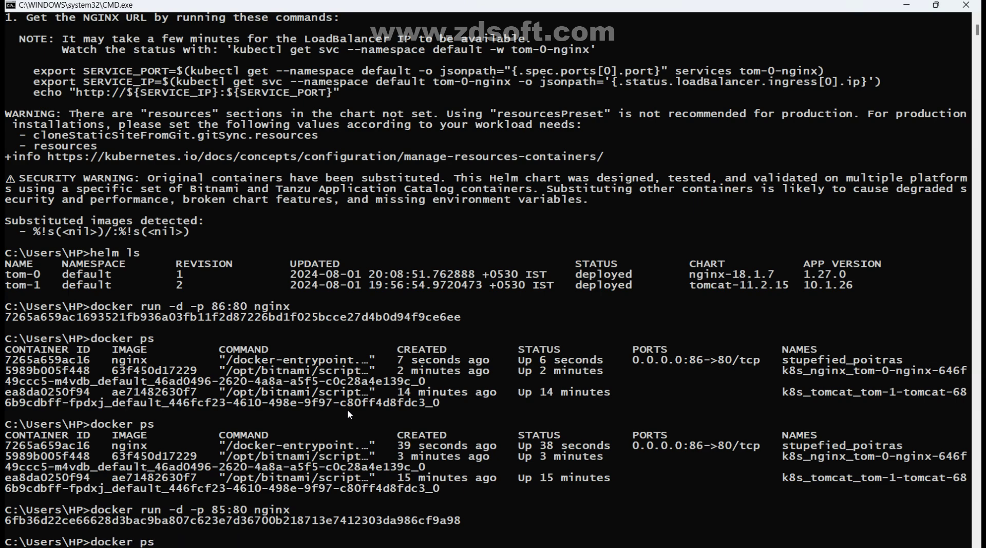
key(Up)
key(Down)
key(Return)
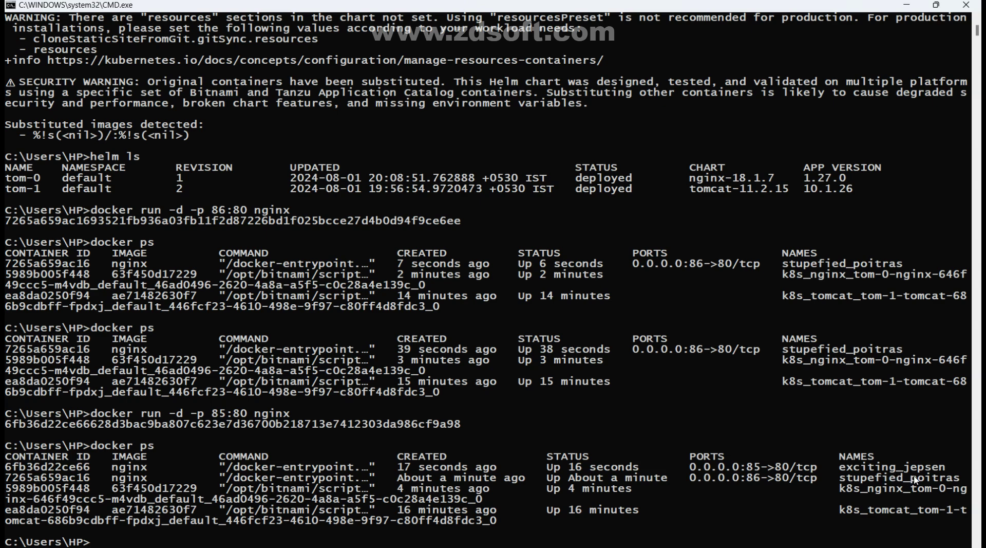
drag(834, 467, 967, 486)
right_click(960, 448)
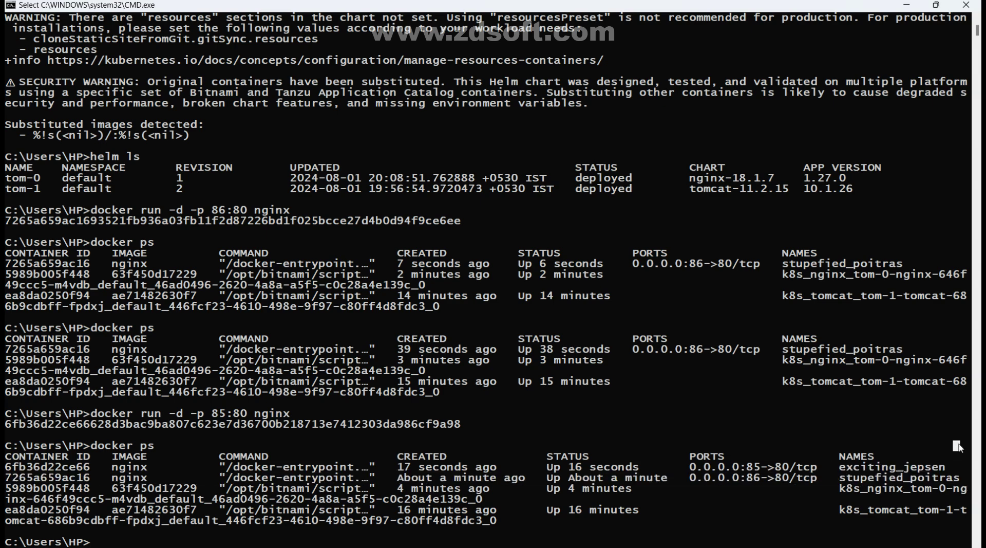
click(837, 467)
drag(840, 470, 966, 486)
click(955, 446)
- Switch to the Helm Install with Generate Name Flag README in Visual Studio Code and examine the stacksimplify/mychart1 install example
key(alt+Tab)
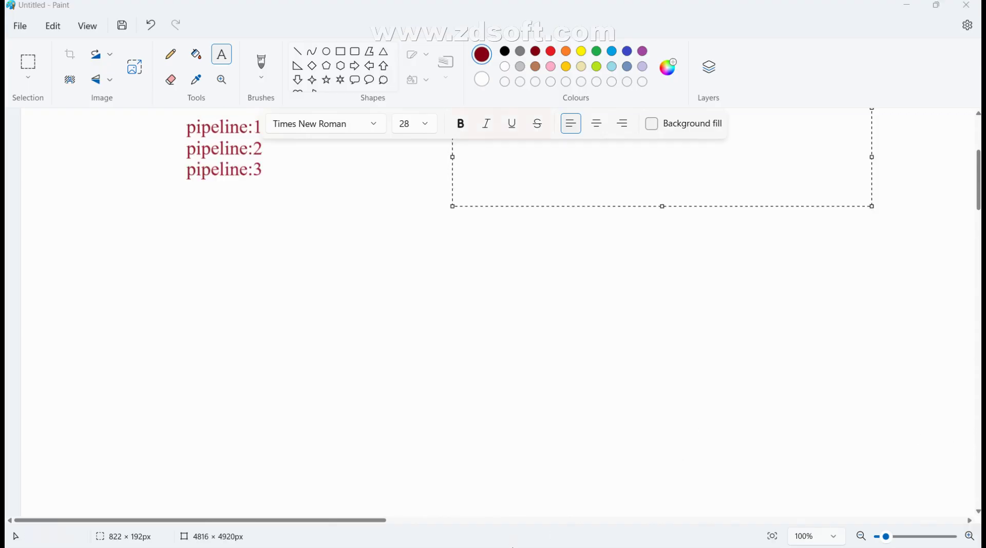
key(alt+Tab)
key(alt+Tab)
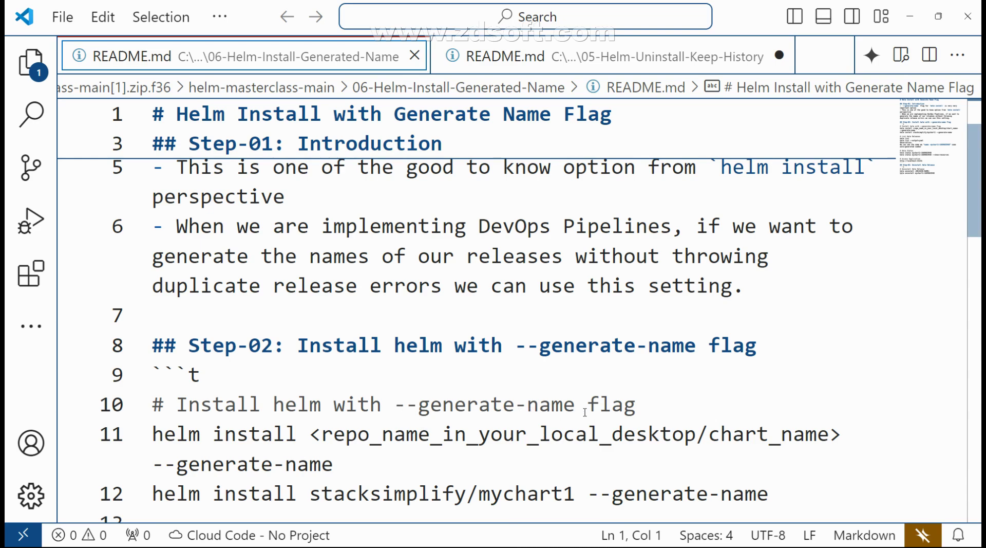
scroll(586, 411, down, 1)
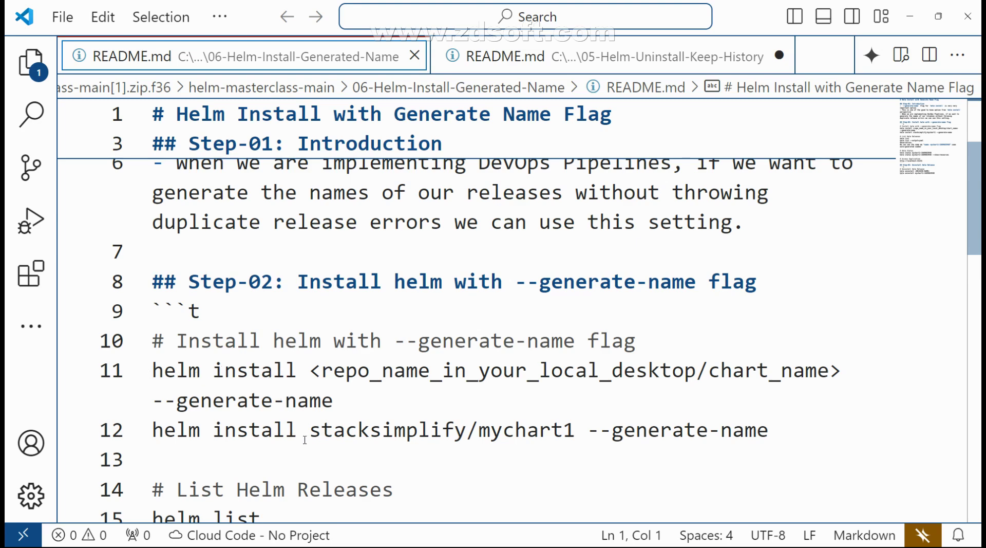
drag(311, 433, 486, 447)
click(486, 448)
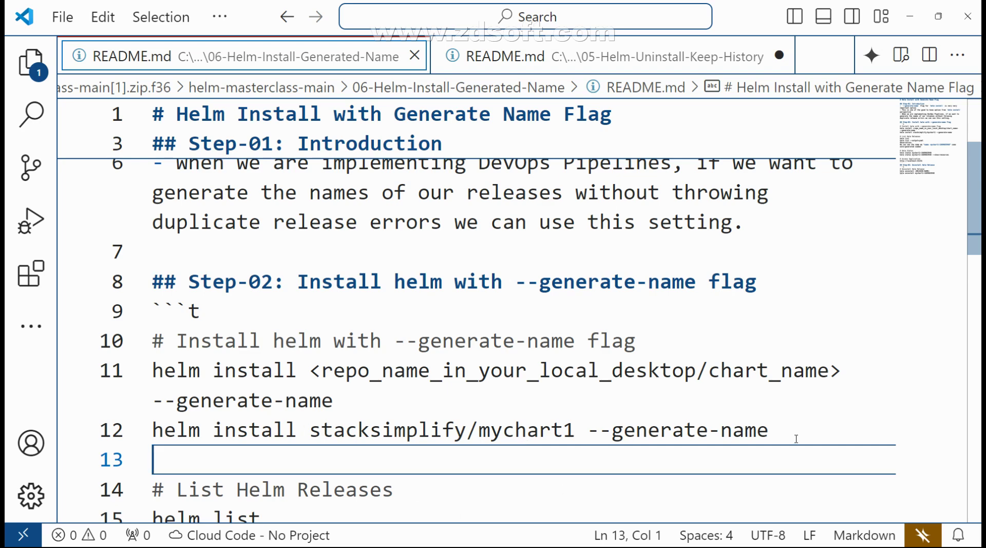
- Switch to the Command Prompt and run "helm install bitnami/nginx --generate-name", checking the flag's spelling in the README
key(alt+Tab)
key(alt+Tab)
key(alt+Tab)
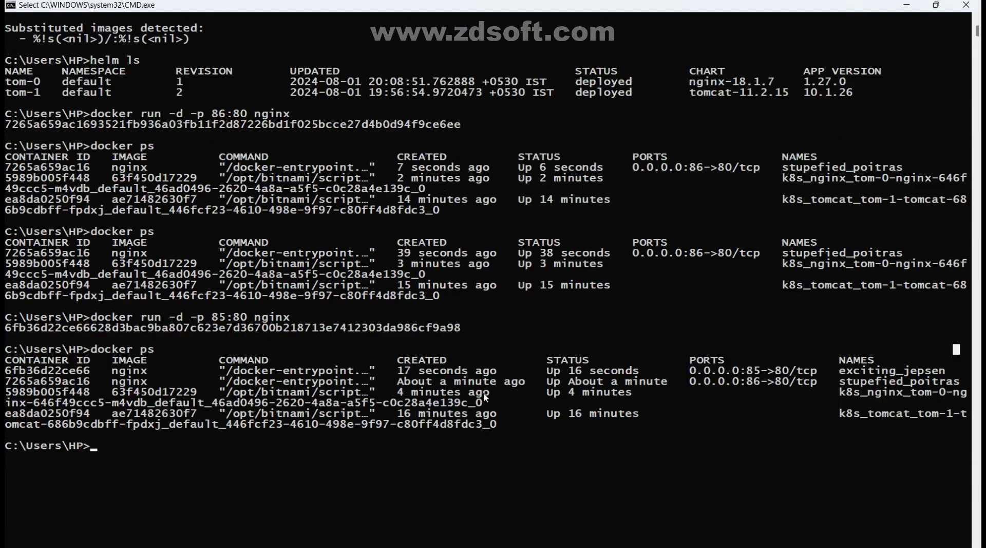
text(he)
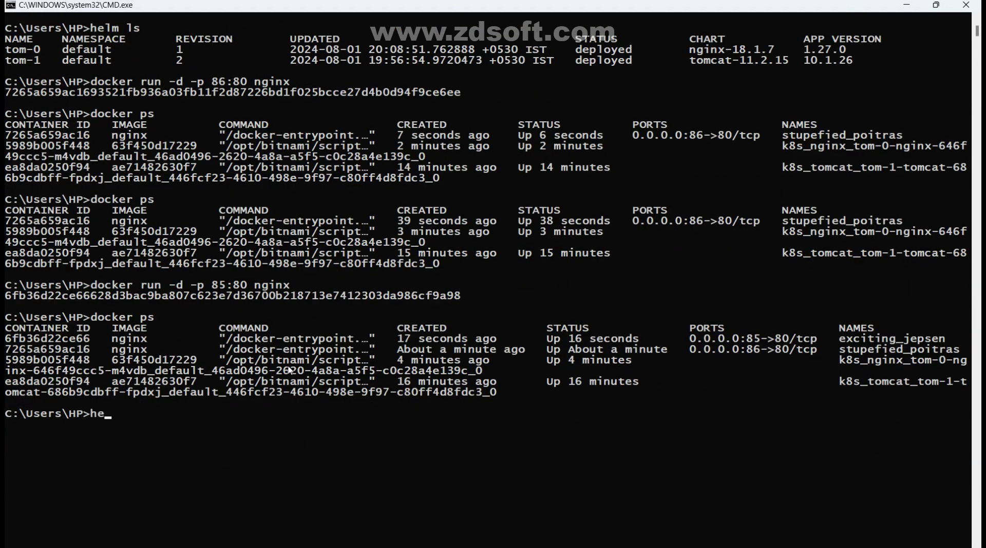
text(lm install  bitna)
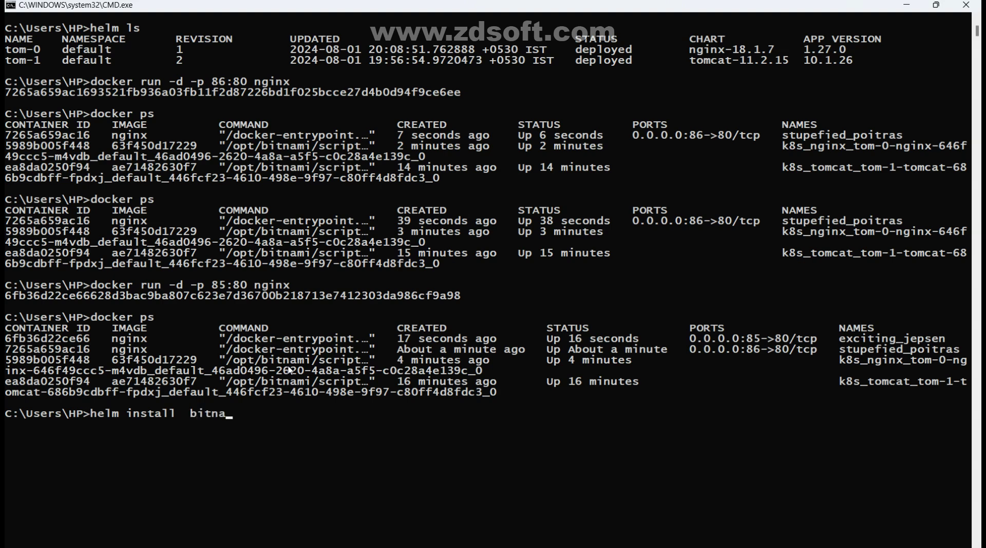
text(mi/nginx --)
key(alt+Tab)
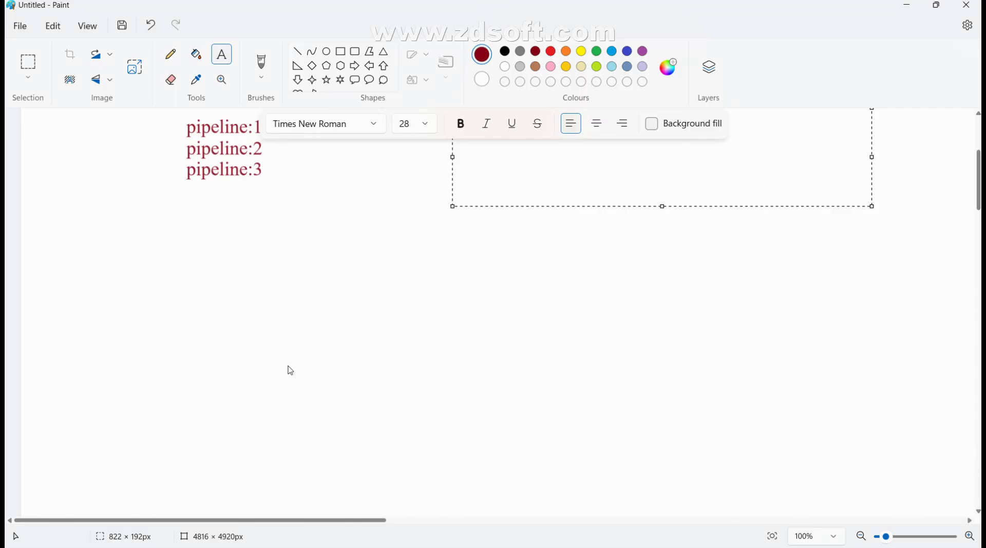
key(alt+Tab)
key(alt+Tab)
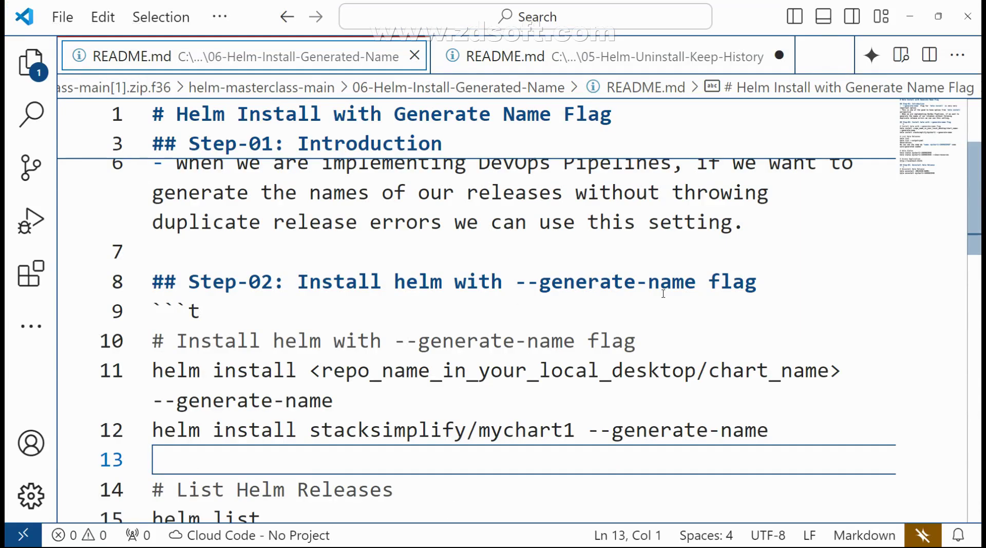
key(alt+Tab)
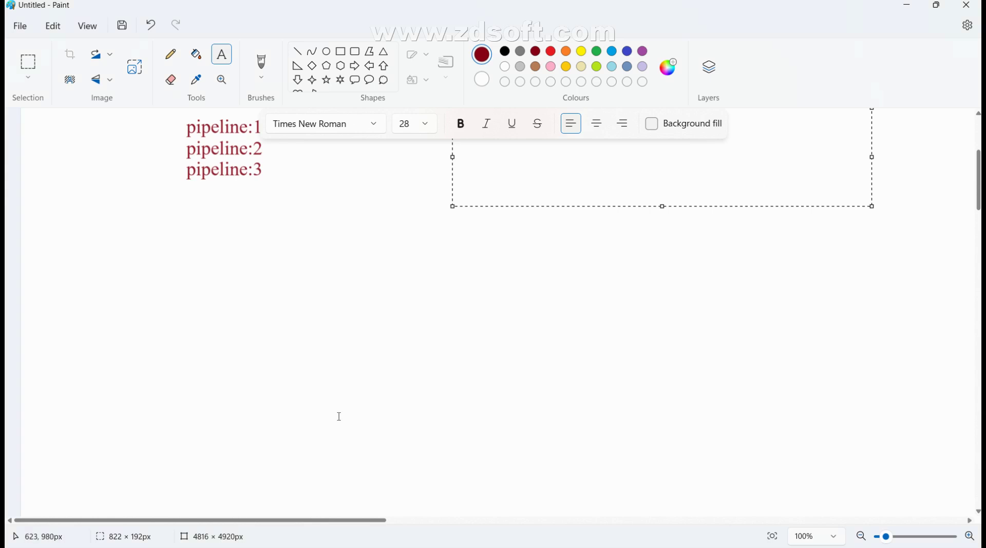
key(alt+Tab)
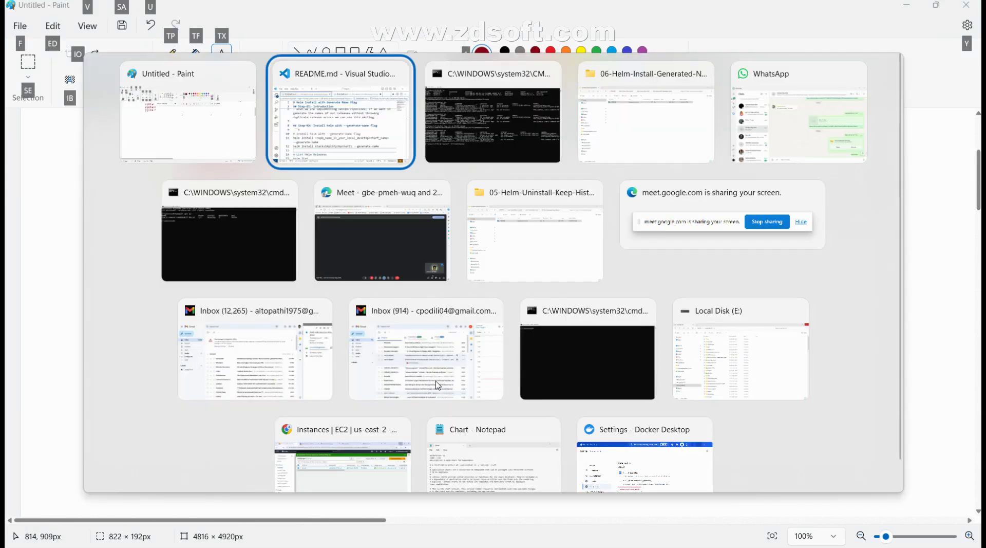
key(alt+Tab)
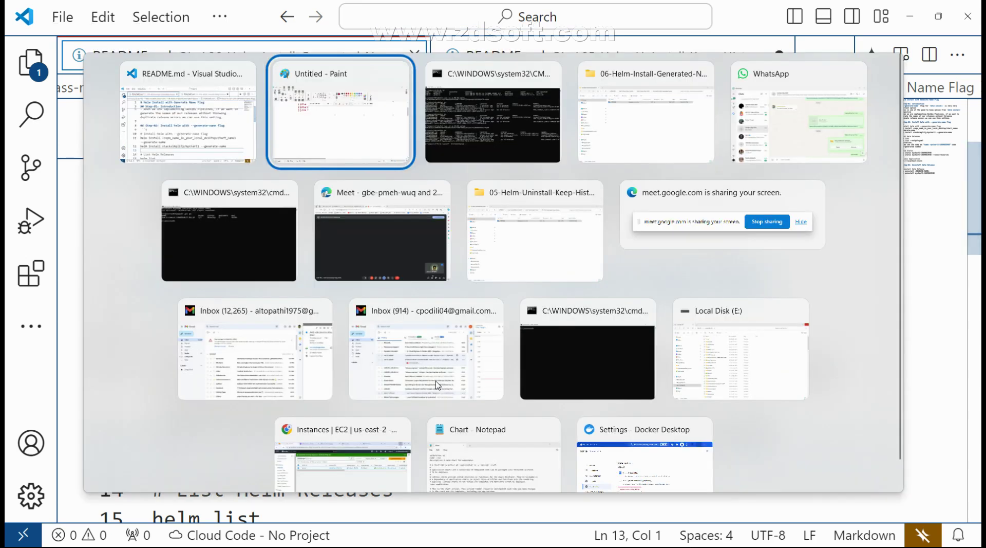
key(alt+Tab)
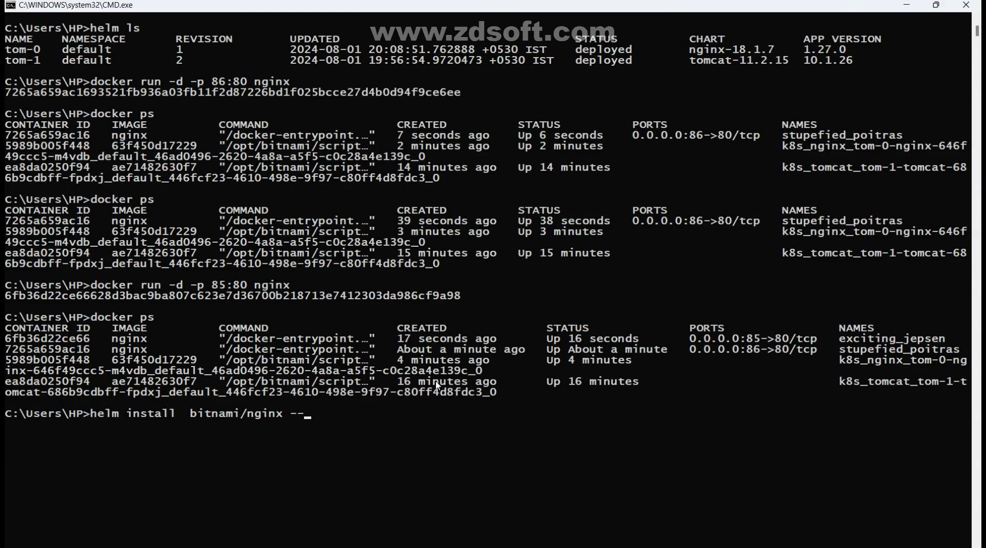
text(generate-name)
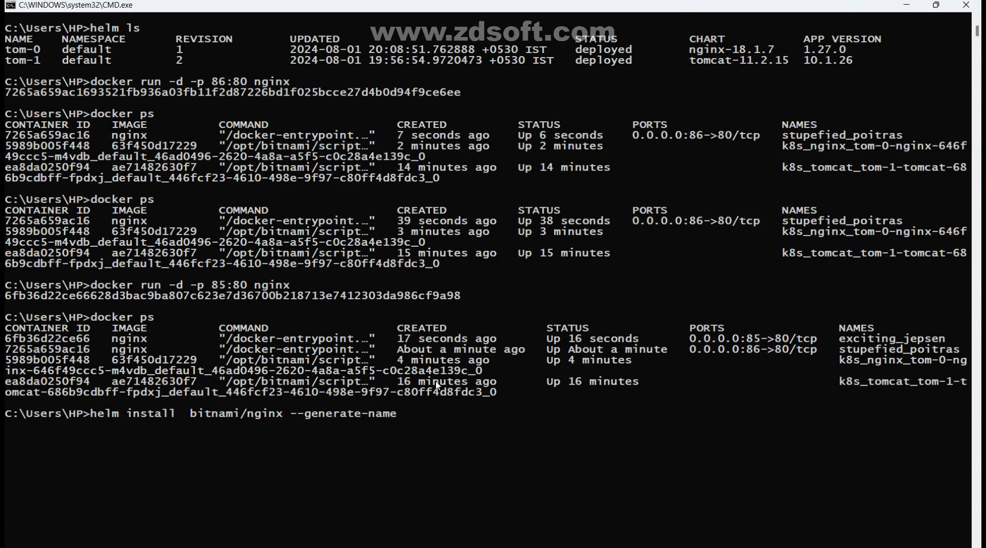
key(Return)
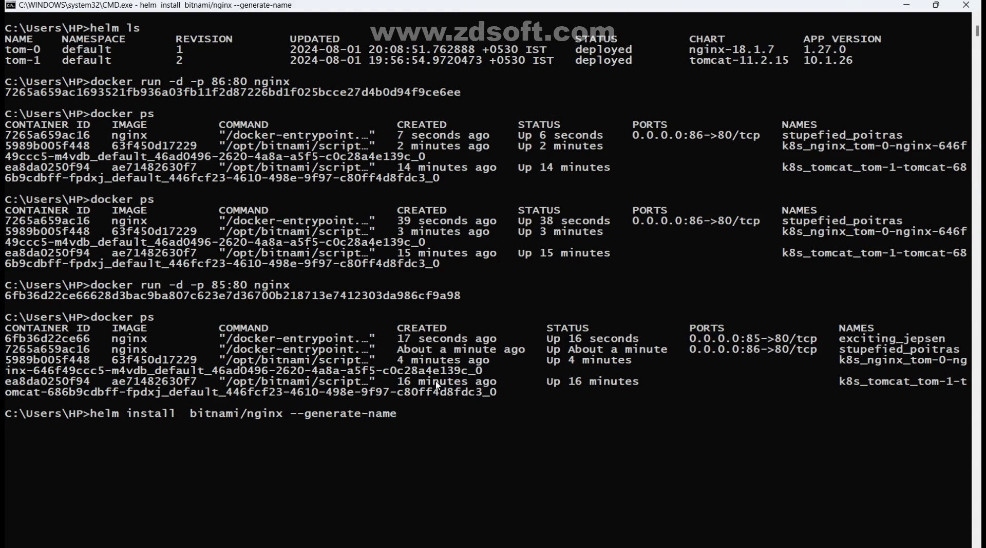
- List the Helm releases with helm ls
text(helm l)
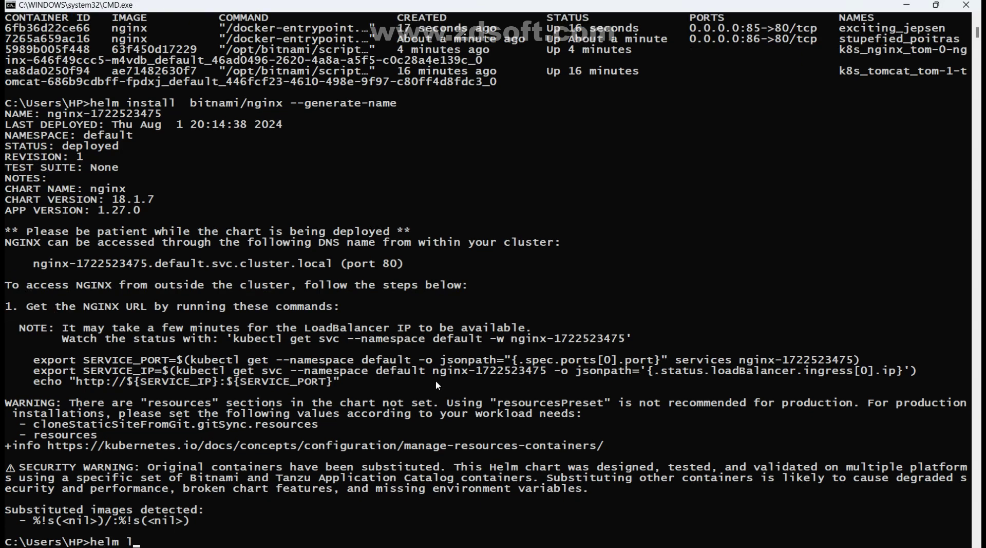
text(s)
key(Return)
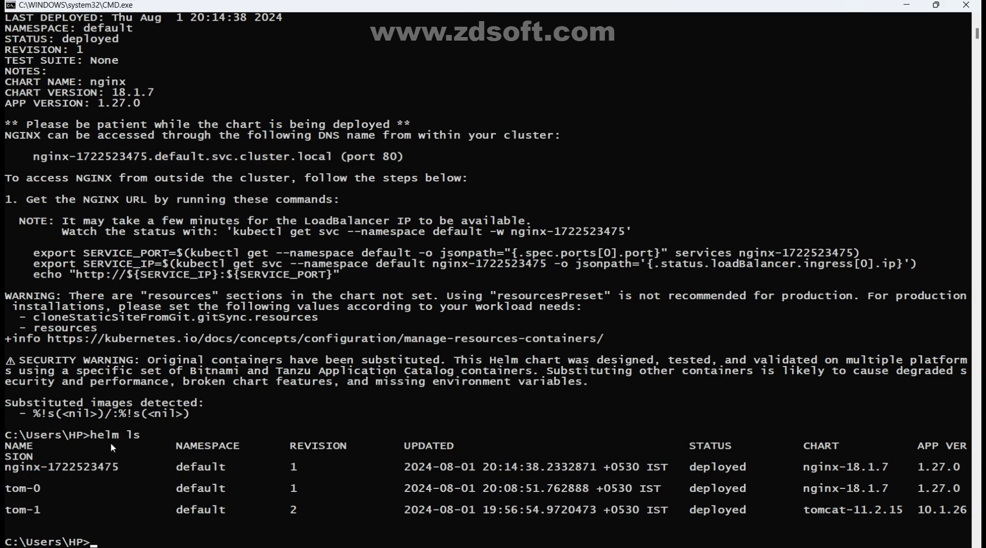
- Rerun "helm install bitnami/nginx --generate-name" to install a second nginx release with a generated name
key(Up)
key(Up)
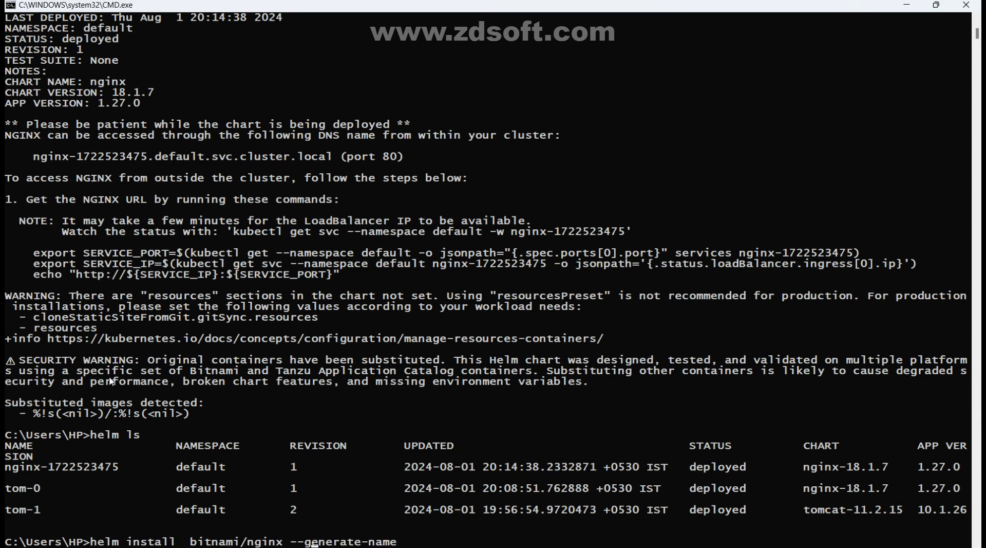
key(Left)
key(Left)
key(Return)
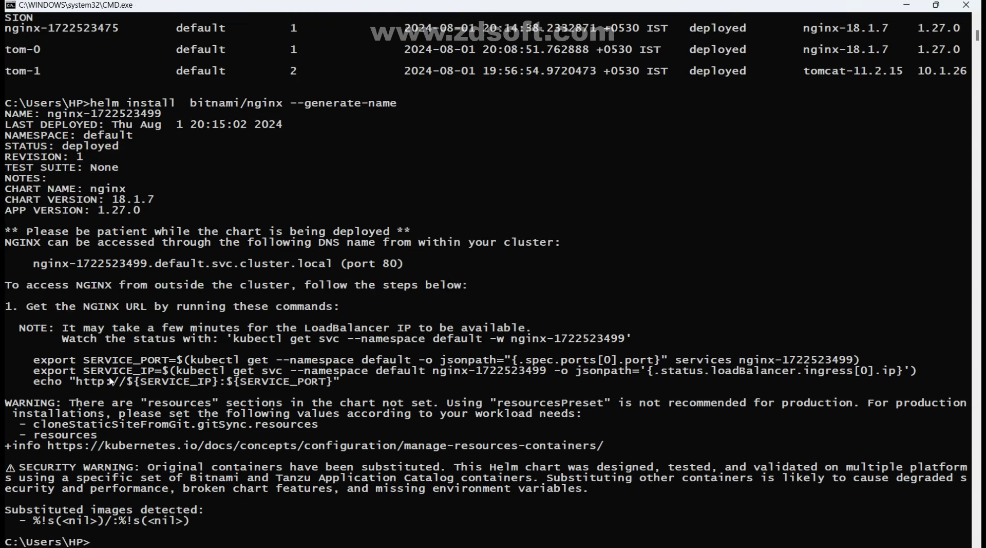
- List the Helm releases with helm ls and point out the generated names of the two nginx releases
text(docker ps)
key(Up)
key(Up)
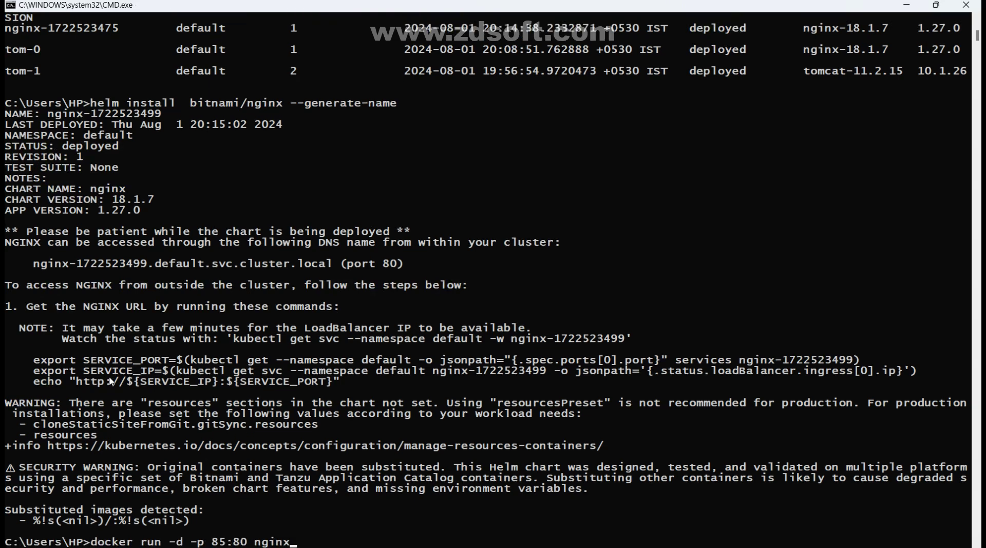
key(Escape)
text(helm ls)
key(Return)
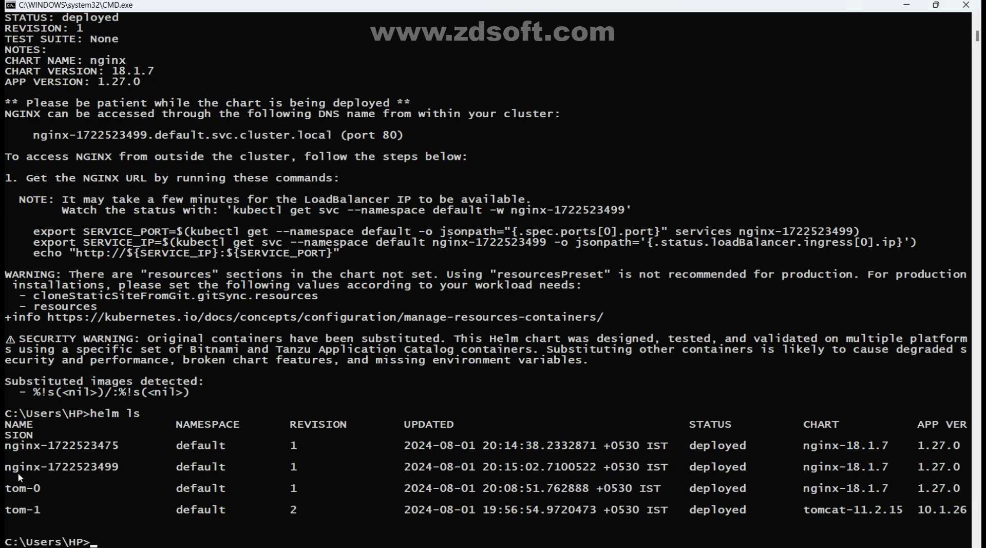
drag(48, 448, 94, 451)
click(11, 446)
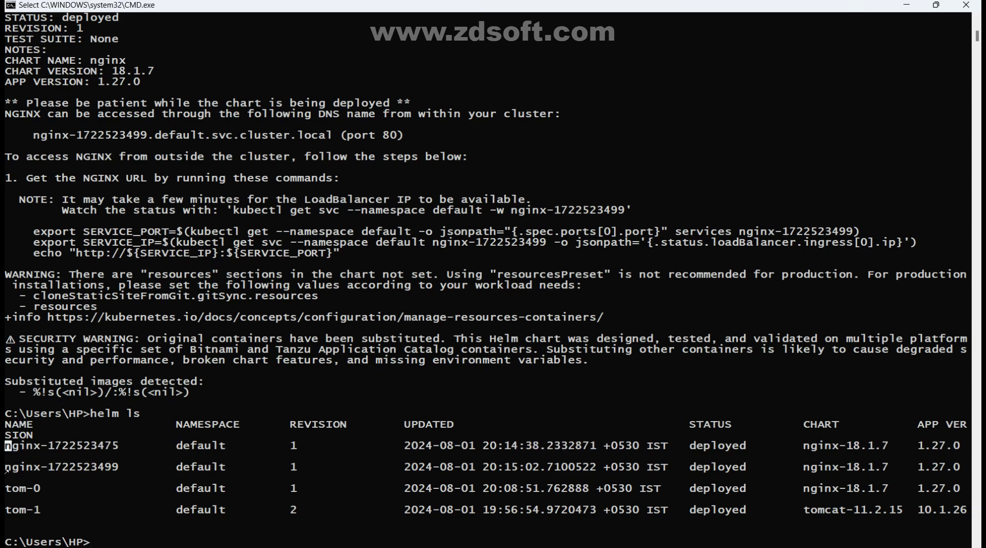
- Switch to the README in Visual Studio Code and examine the release listing, status, application access and uninstall sections
key(alt+Tab)
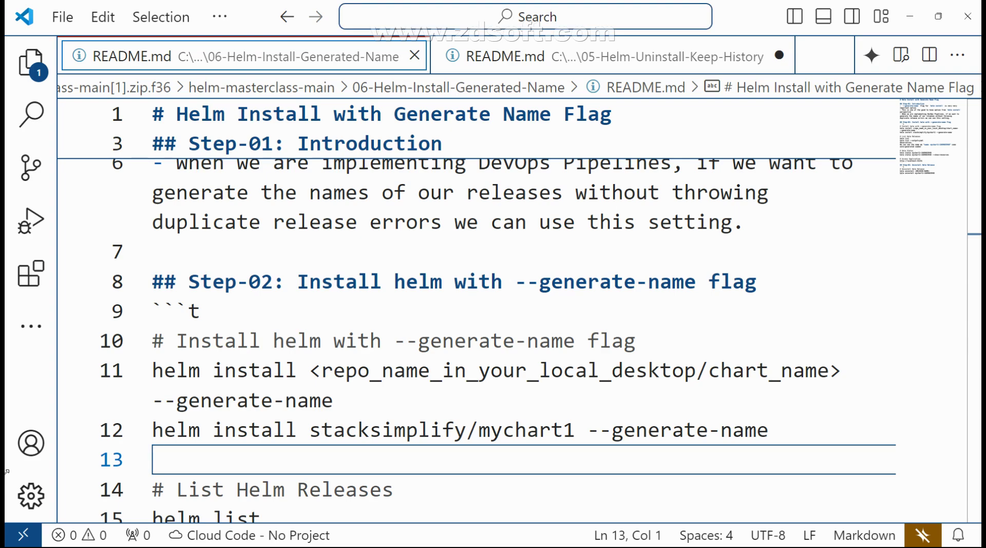
scroll(198, 316, down, 4)
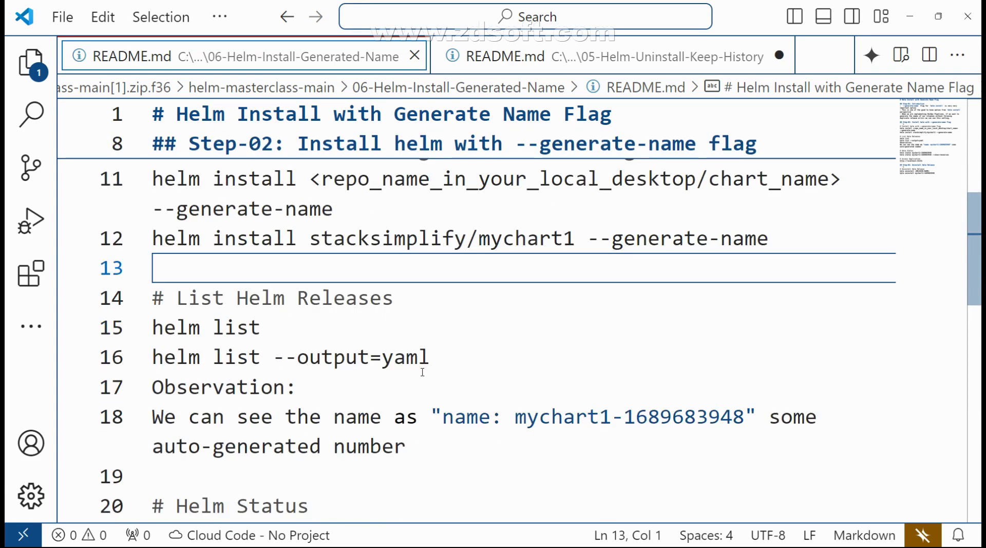
scroll(424, 362, down, 1)
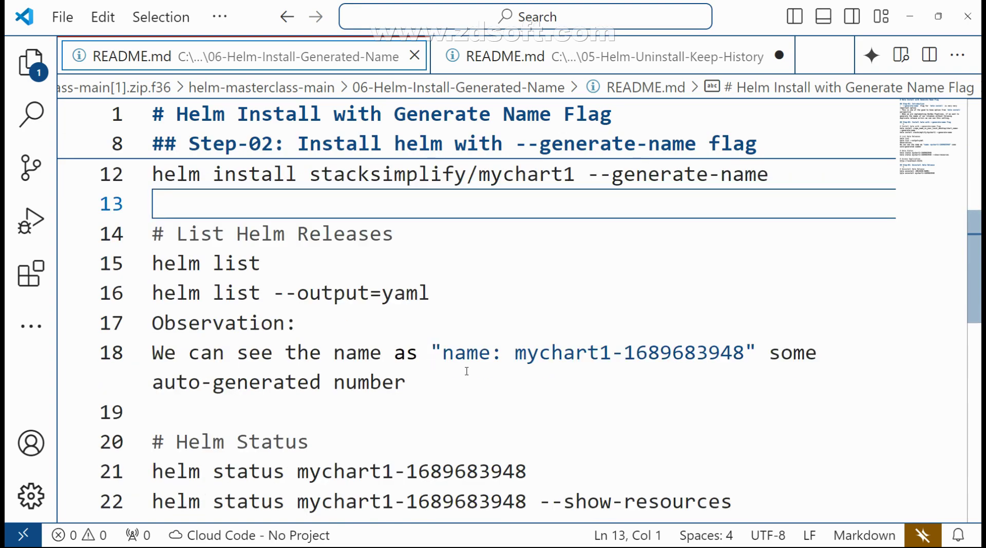
scroll(412, 377, down, 1)
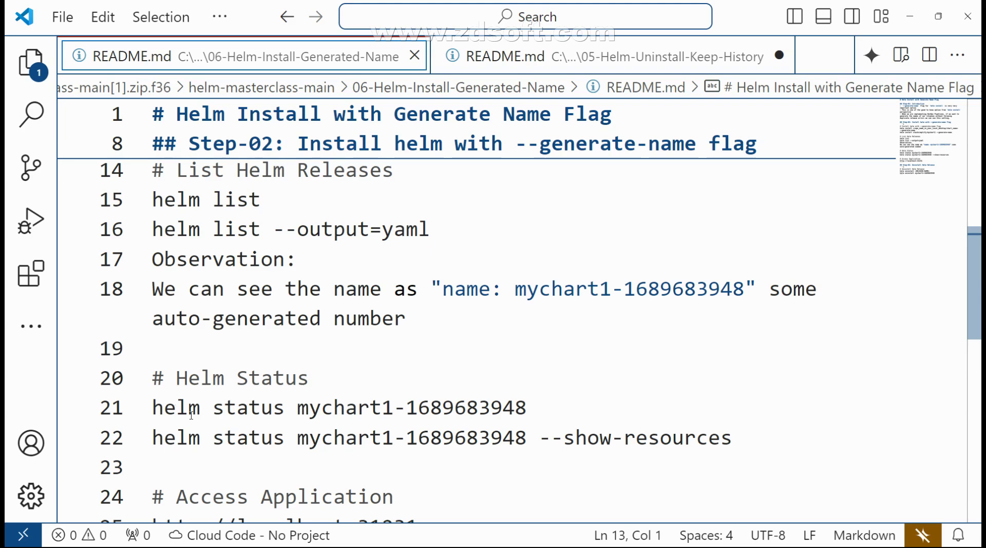
scroll(374, 411, down, 1)
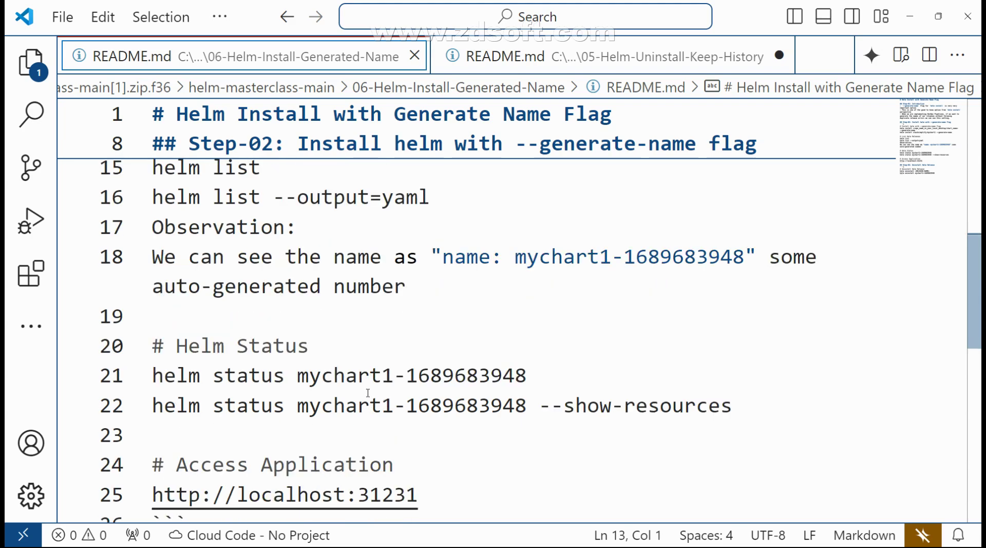
scroll(373, 393, down, 1)
scroll(795, 353, down, 2)
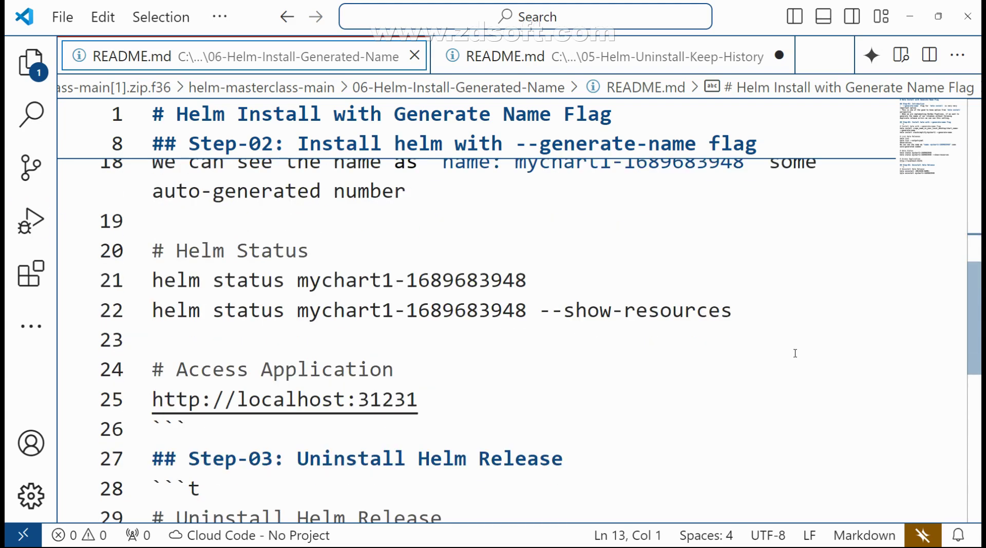
scroll(411, 339, down, 2)
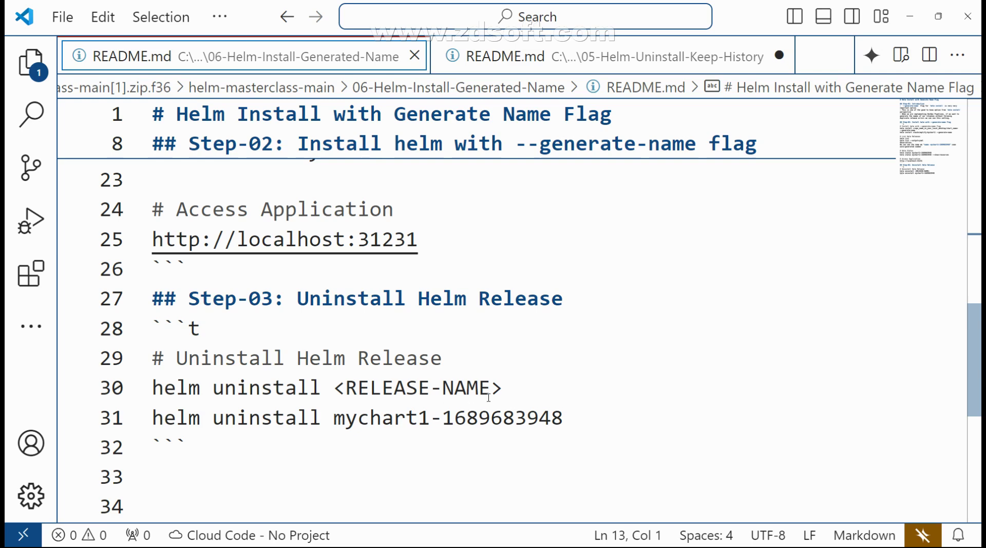
scroll(494, 397, down, 2)
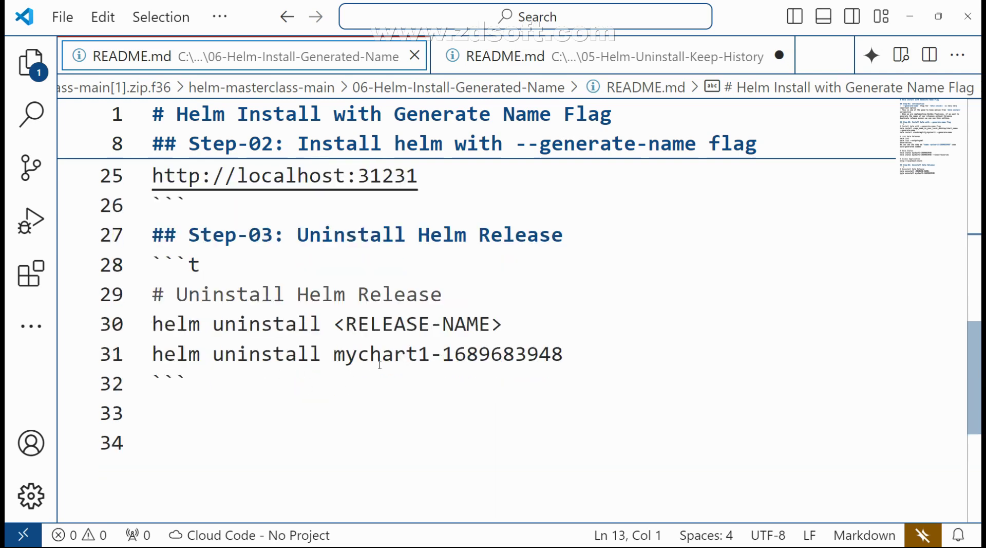
scroll(392, 352, down, 3)
scroll(324, 319, down, 2)
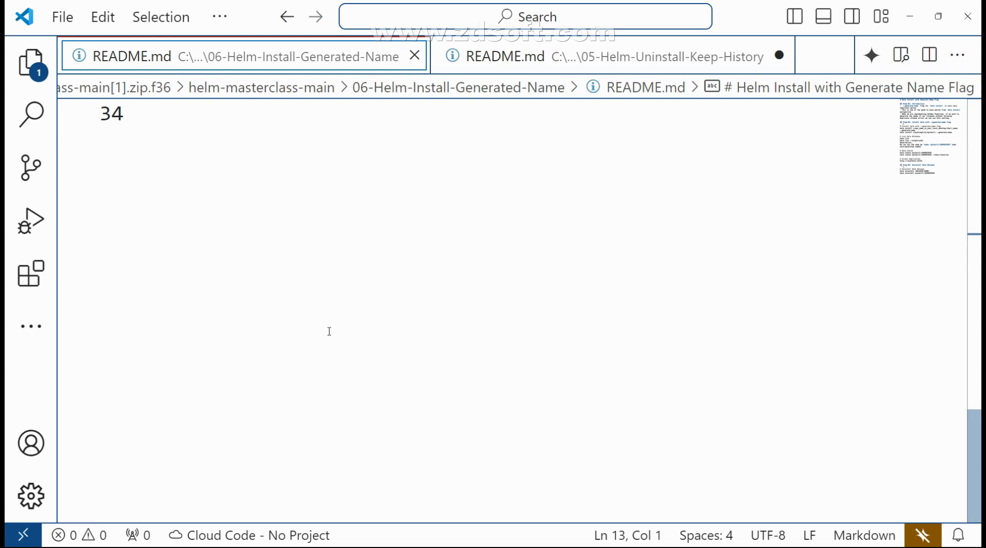
- Switch to File Explorer and open the README from the 07-Helm-Install-Atomic folder of helm-masterclass-main
key(alt+Tab)
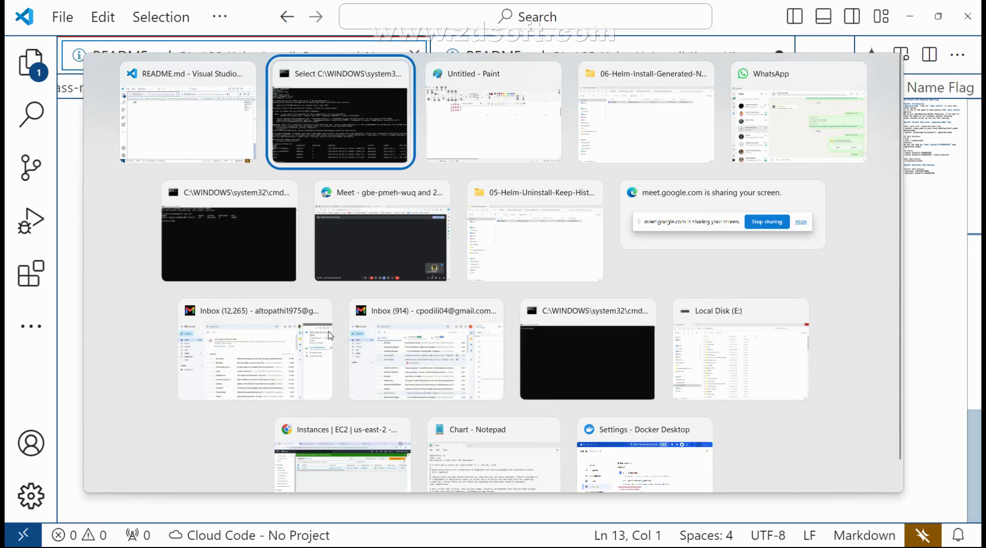
key(Tab)
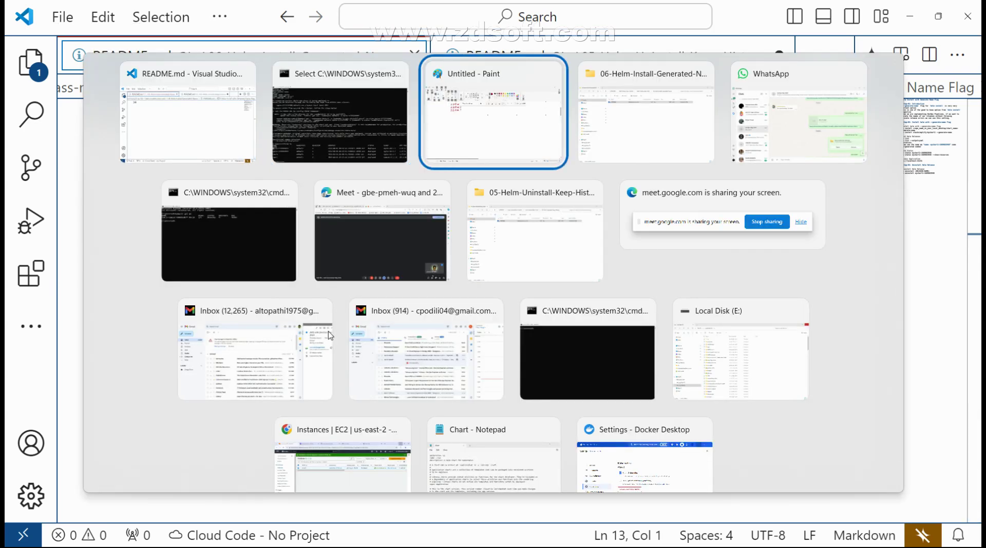
key(Tab)
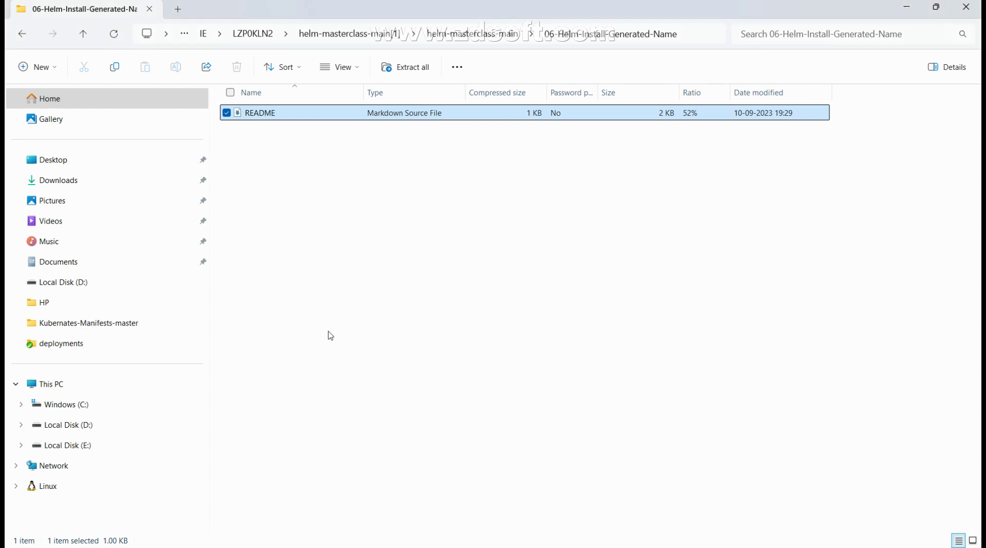
click(25, 30)
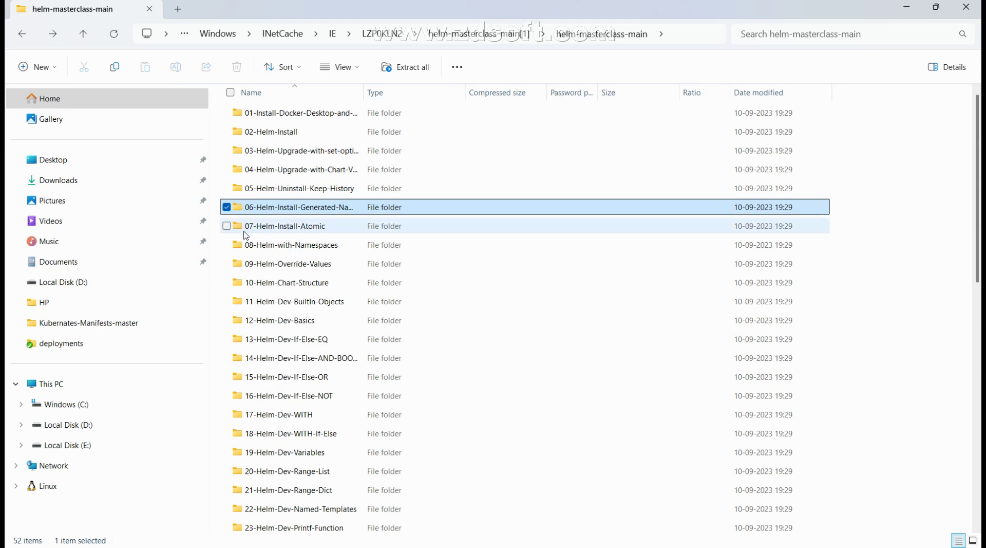
double_click(290, 227)
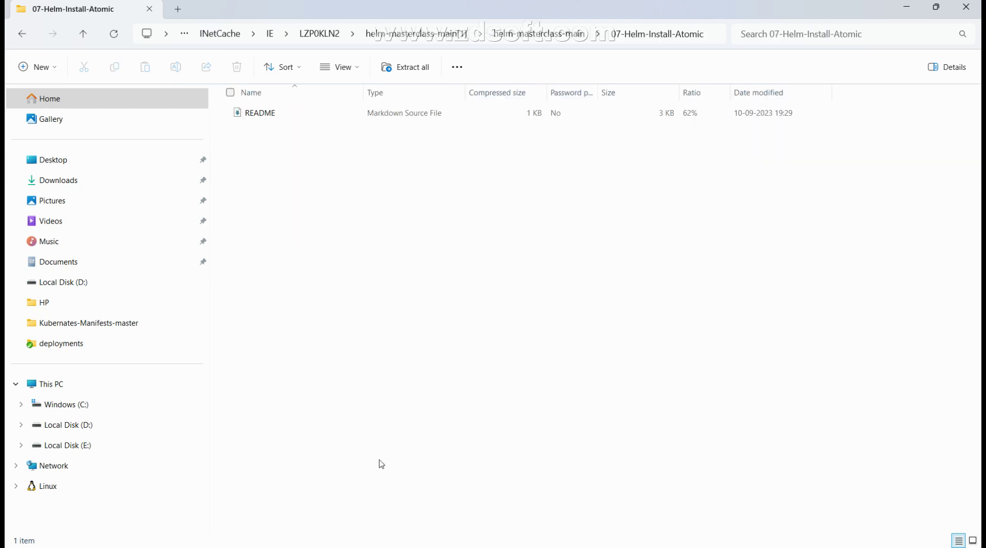
double_click(277, 116)
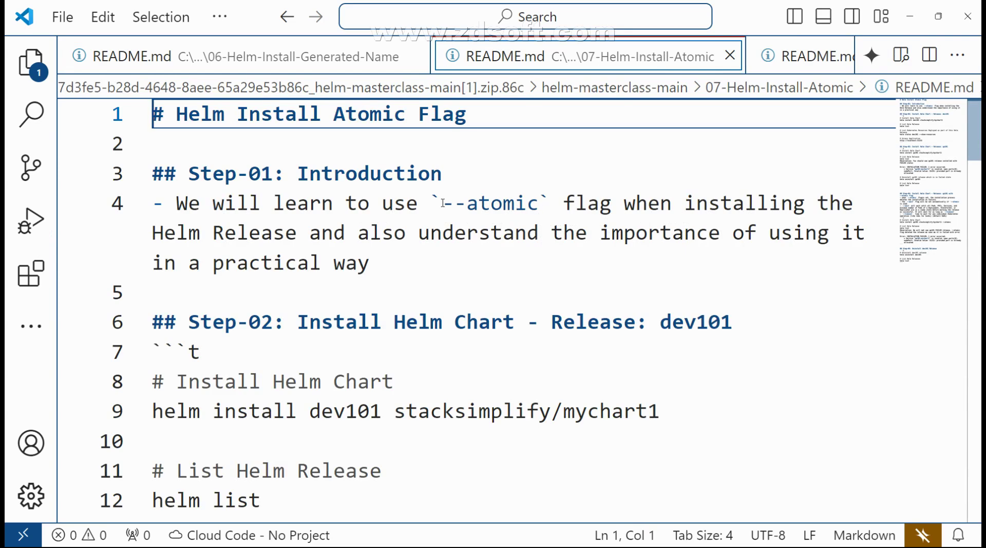
- Switch to Paint and draw a text box about 1180 × 195 px on the blank canvas area
key(alt+Tab)
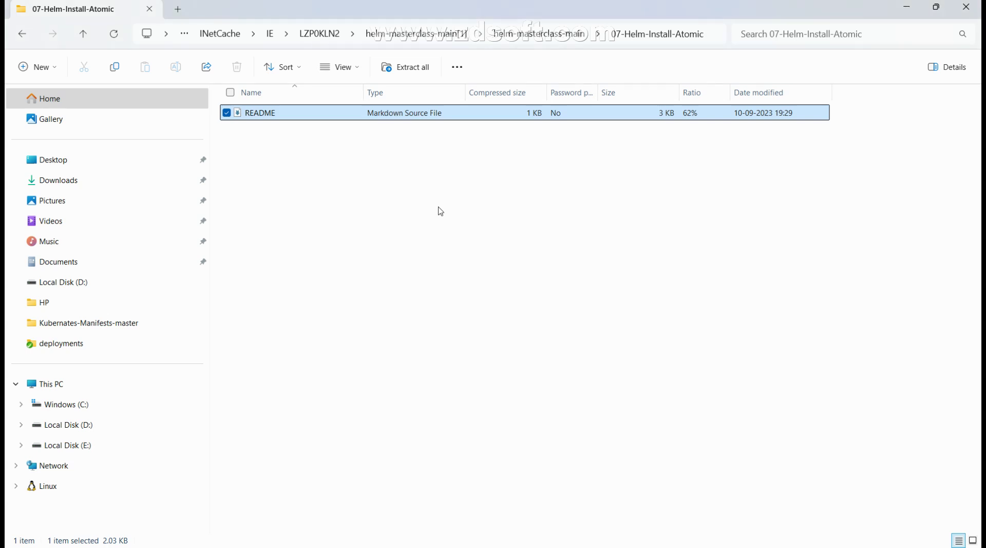
key(super)
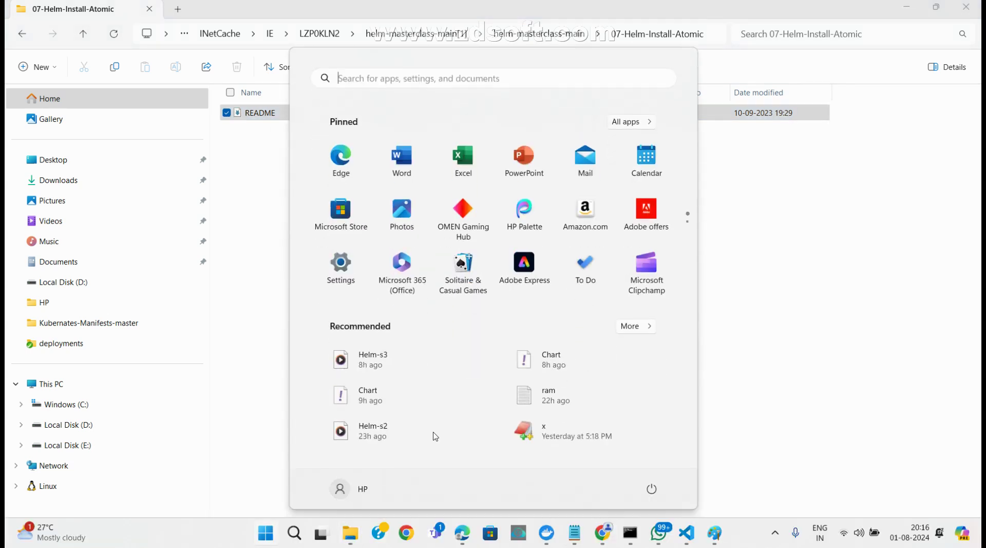
mouse_move(689, 540)
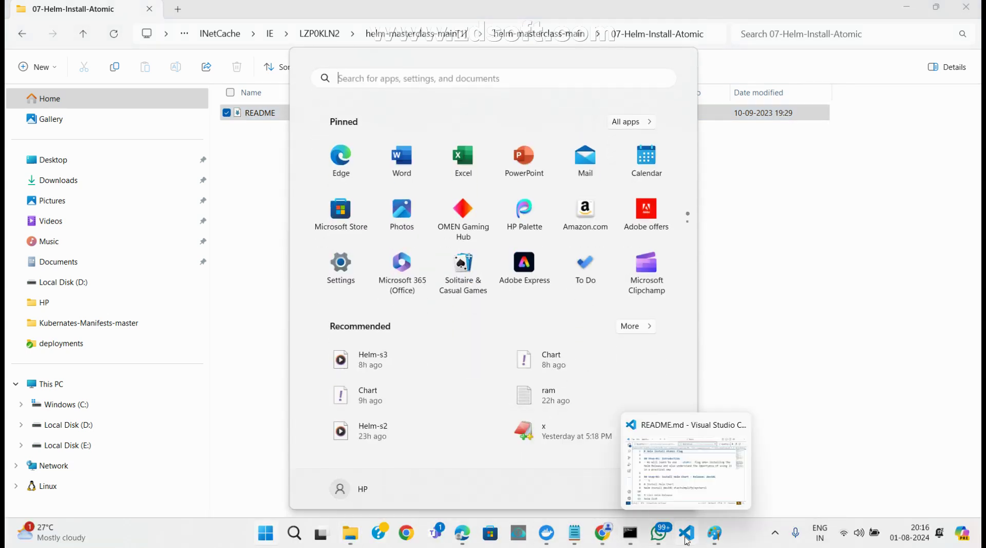
click(715, 534)
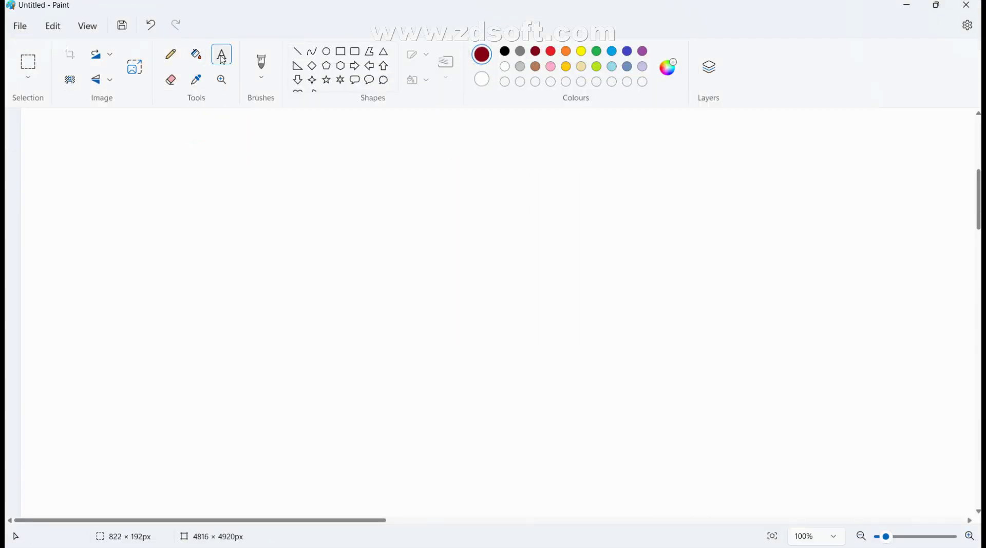
drag(116, 232, 303, 274)
drag(555, 313, 719, 332)
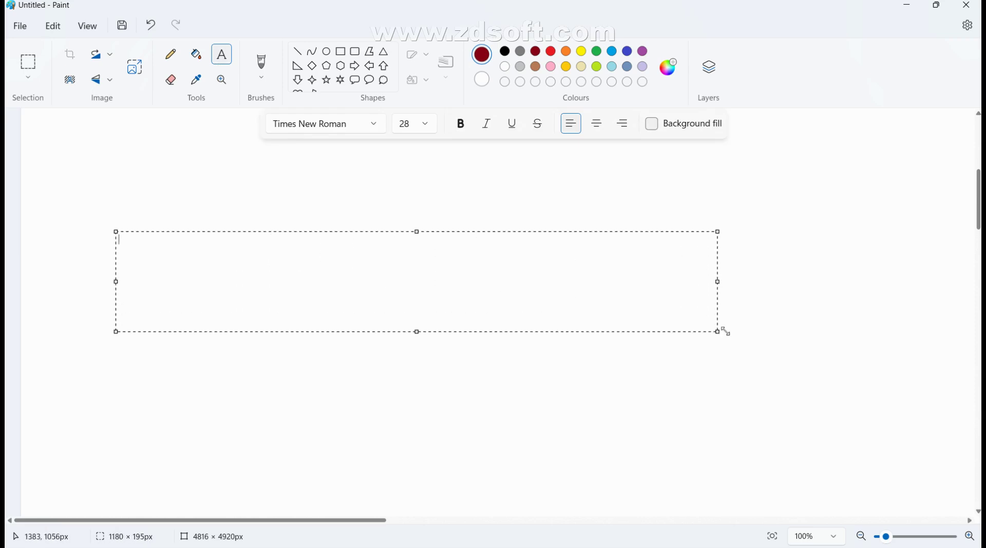
- Write "install one chart" in the text box and, after a blank line, "chart not able to install"
text(install one )
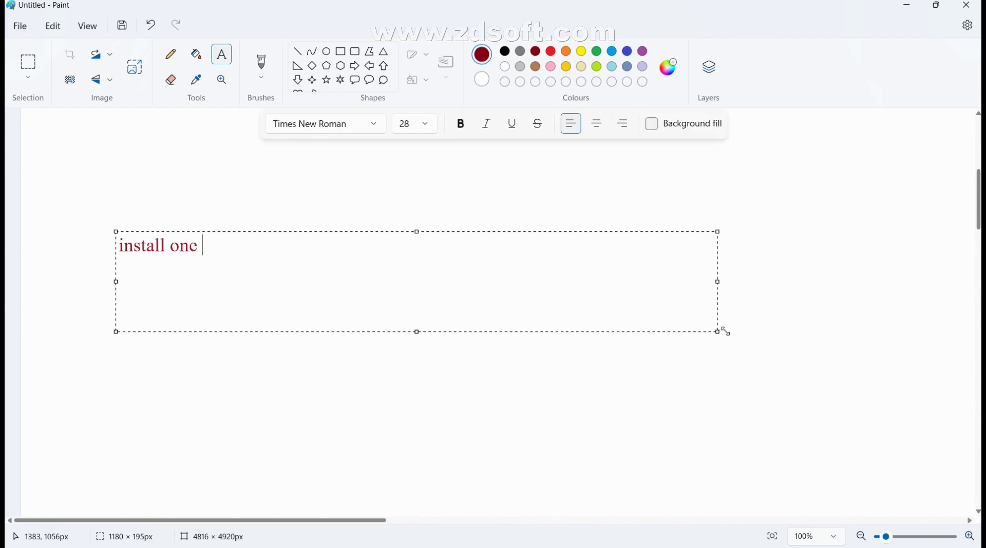
text(chart)
key(Return)
key(Return)
text(chart not able)
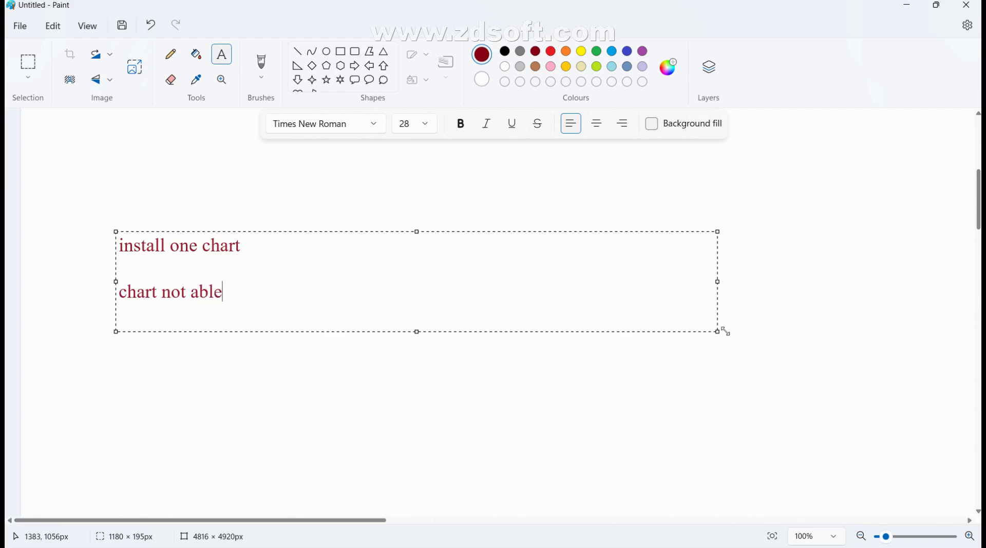
text(install)
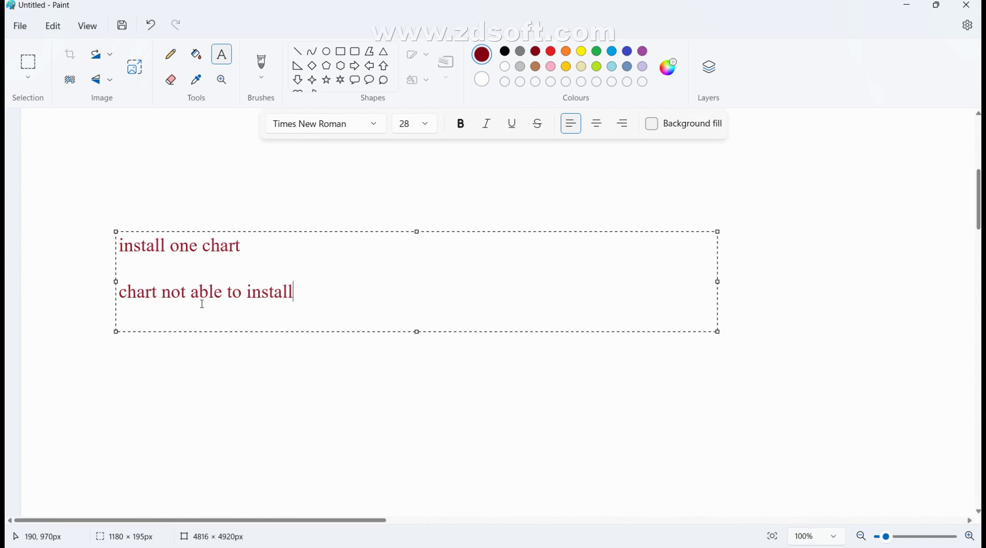
- Add the line "helm uninstall" below the text and highlight the word "uninstall"
key(Return)
text(helm uninstall)
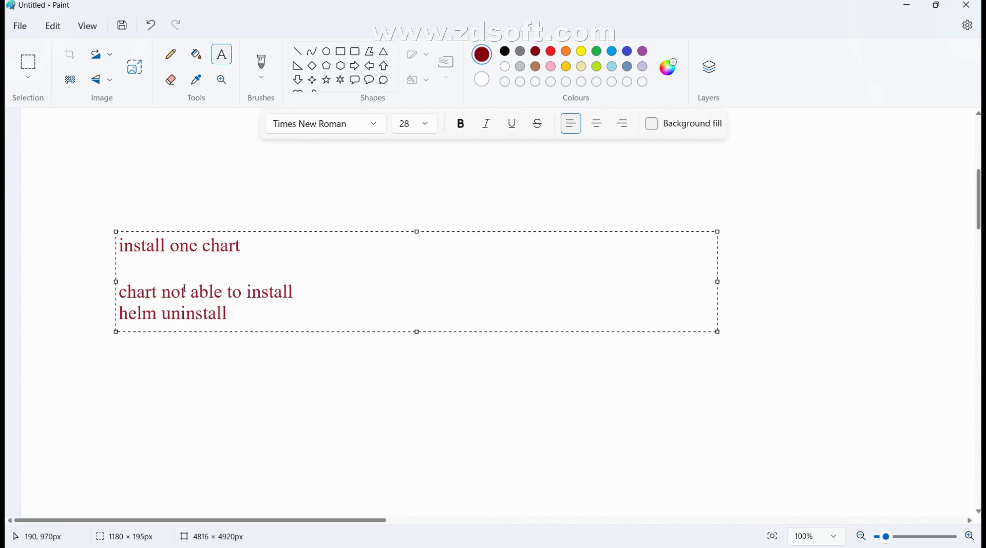
click(162, 313)
drag(162, 313, 231, 312)
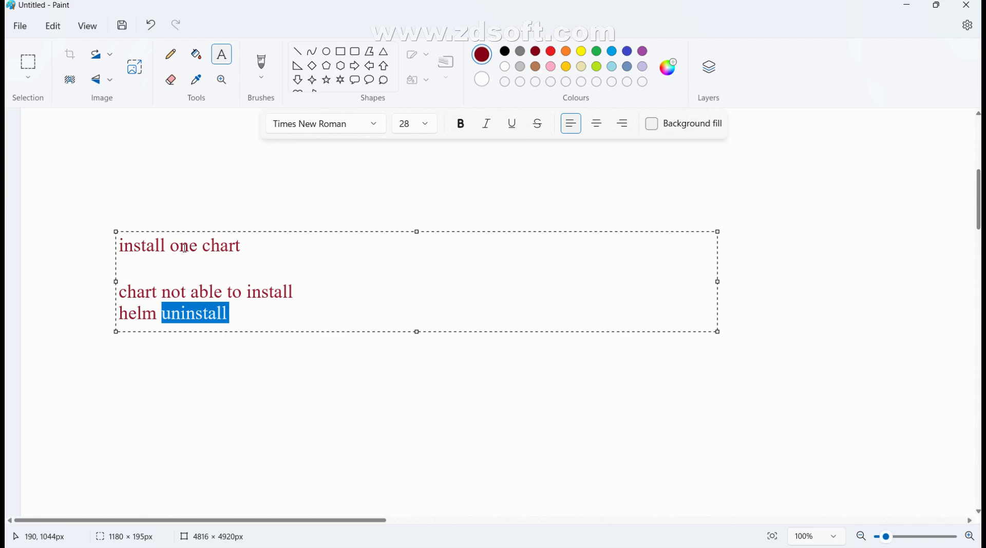
- Finish editing the text box on the canvas and switch to the Command Prompt window with the helm ls output
key(super)
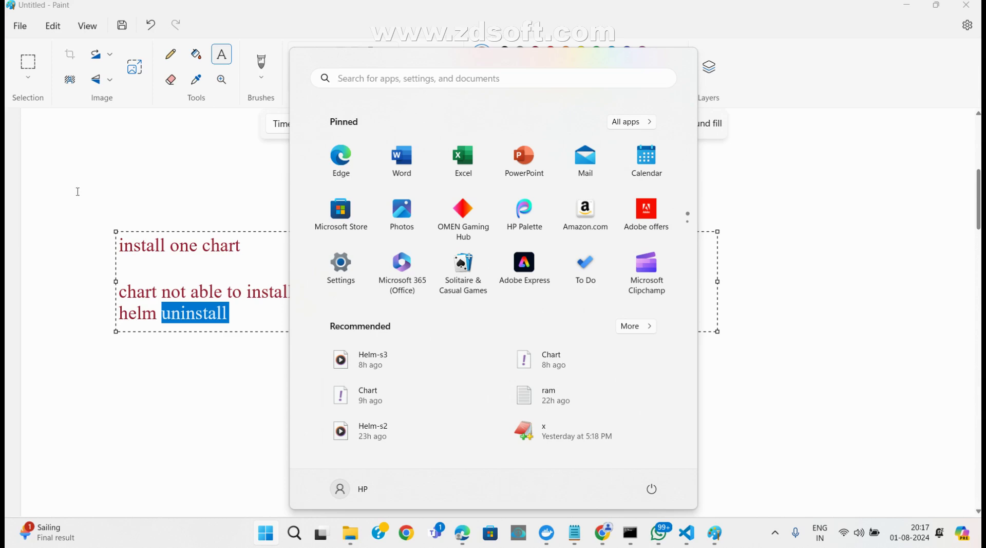
click(77, 195)
key(super)
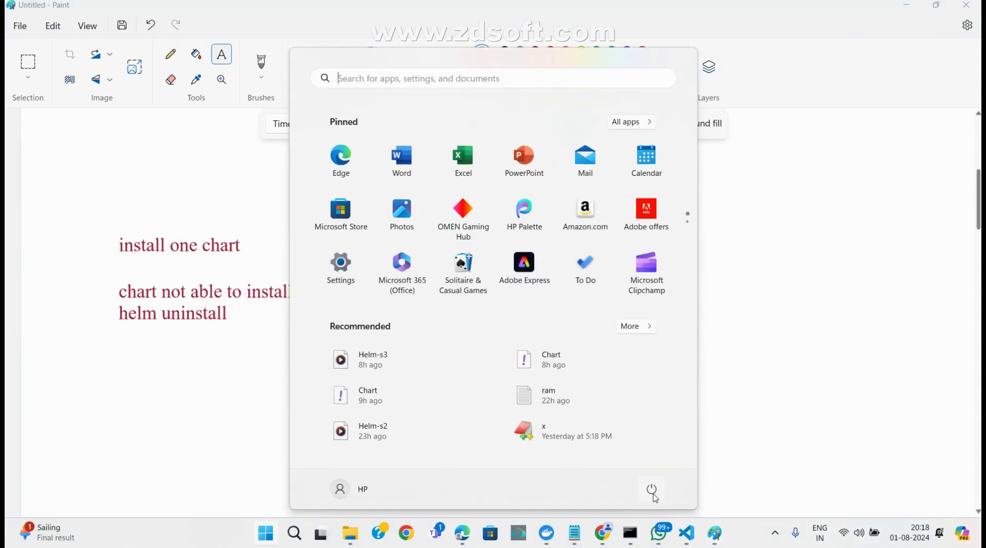
mouse_move(667, 530)
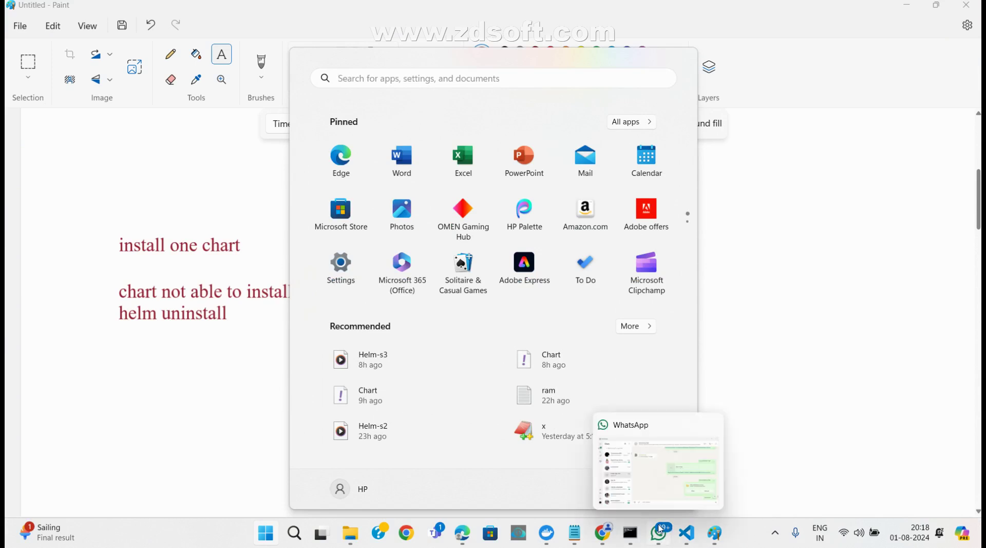
mouse_move(632, 534)
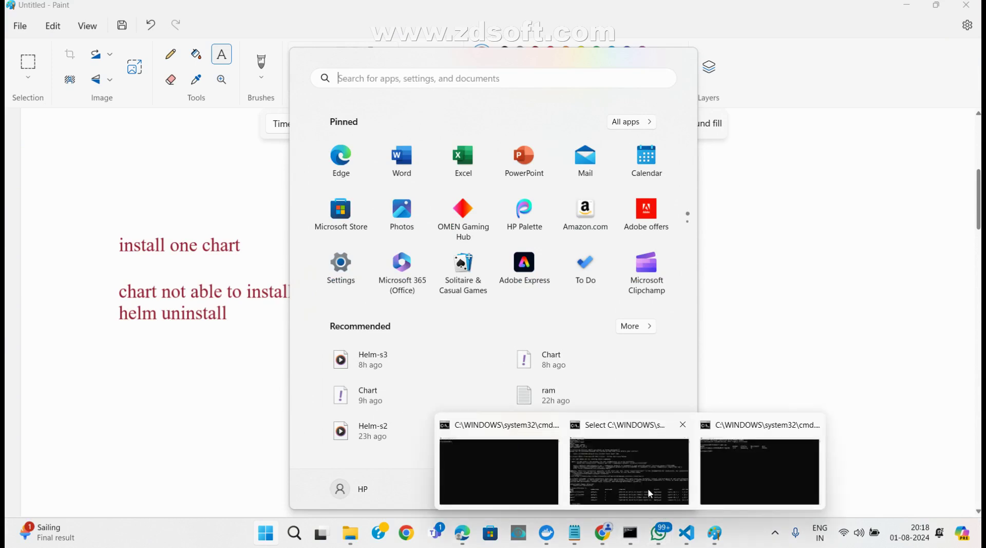
mouse_move(647, 487)
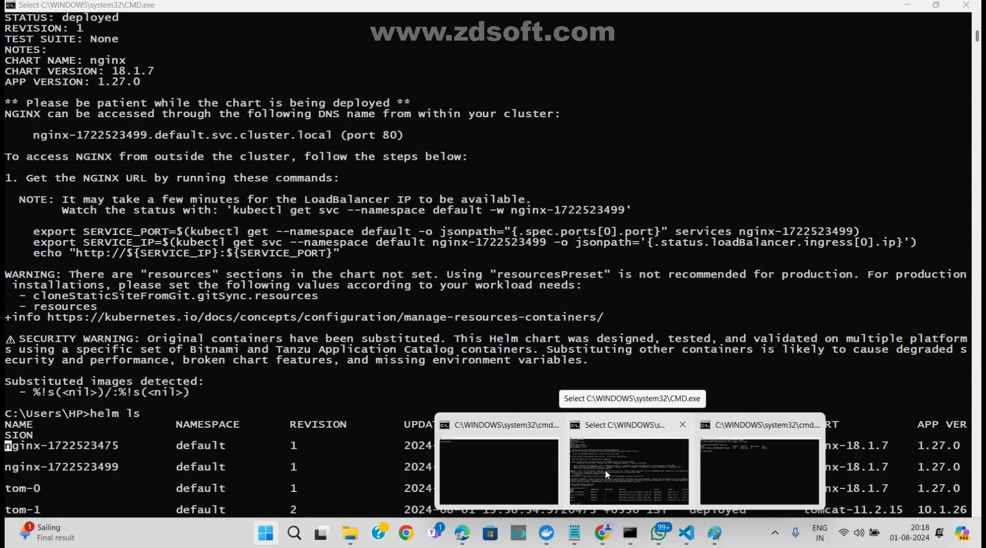
click(606, 471)
- Switch to the Google Meet call in Edge, mute the microphone and end the meeting for everyone
key(super)
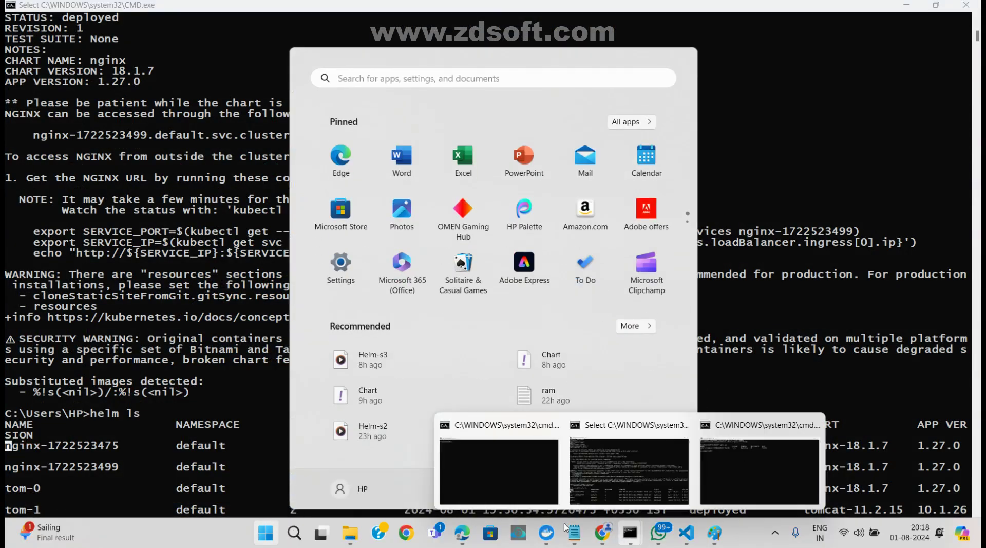
mouse_move(462, 536)
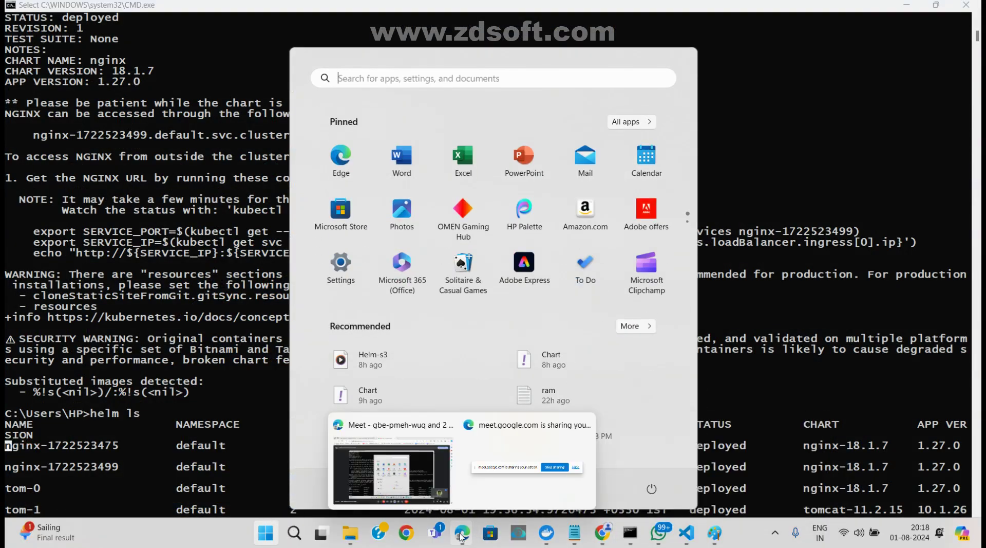
click(424, 493)
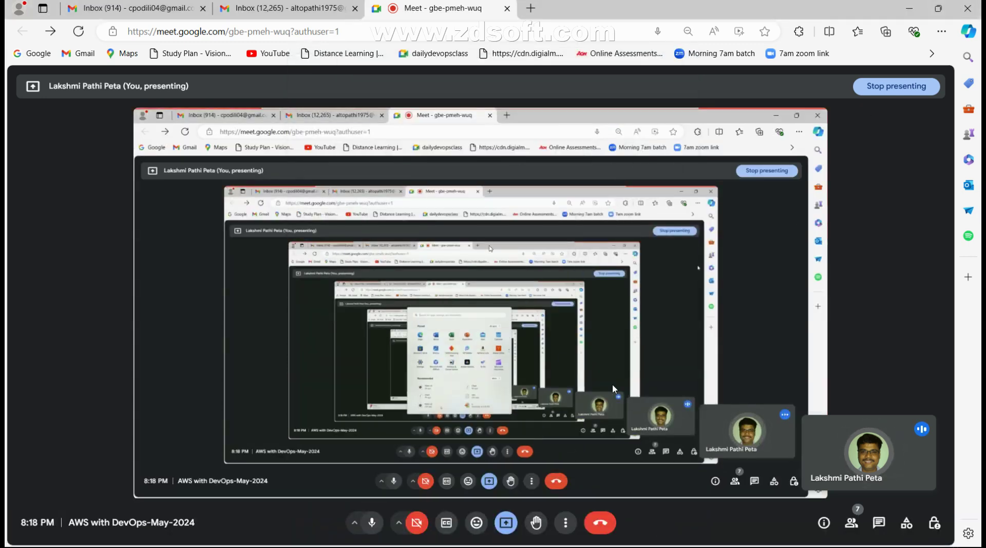
click(372, 524)
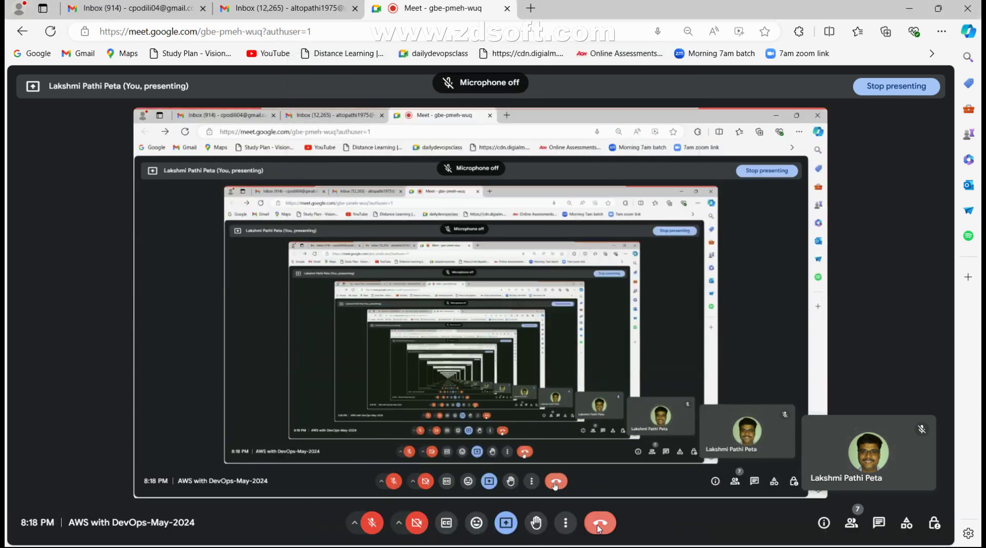
click(599, 522)
click(556, 339)
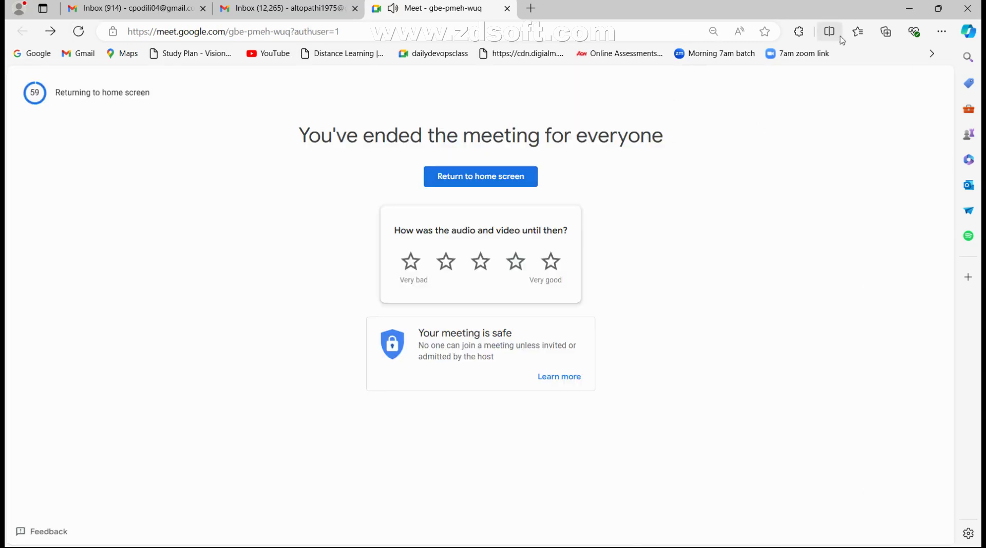
- Search Windows for "re", launch ZD Screen Recorder and allow it to make changes to the device
key(super)
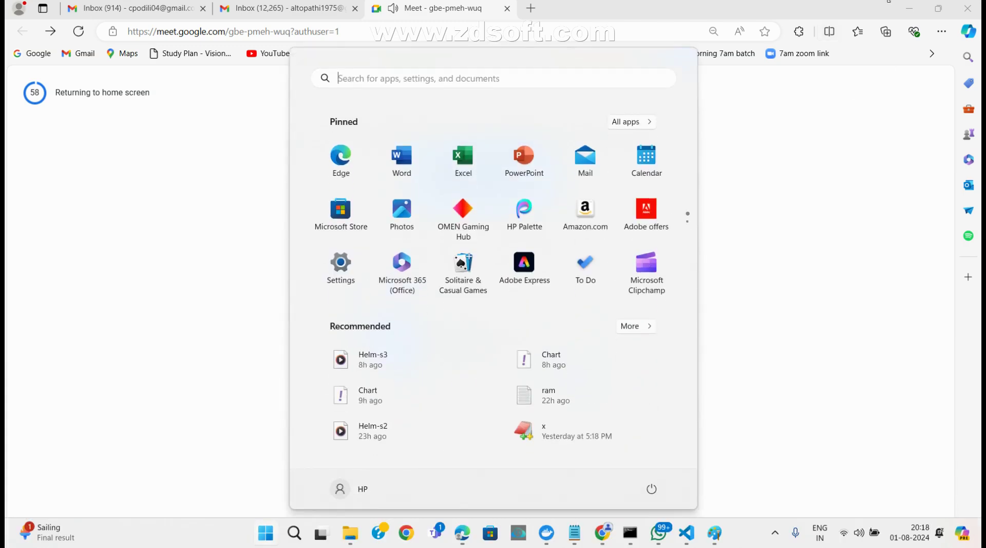
click(513, 79)
text(re)
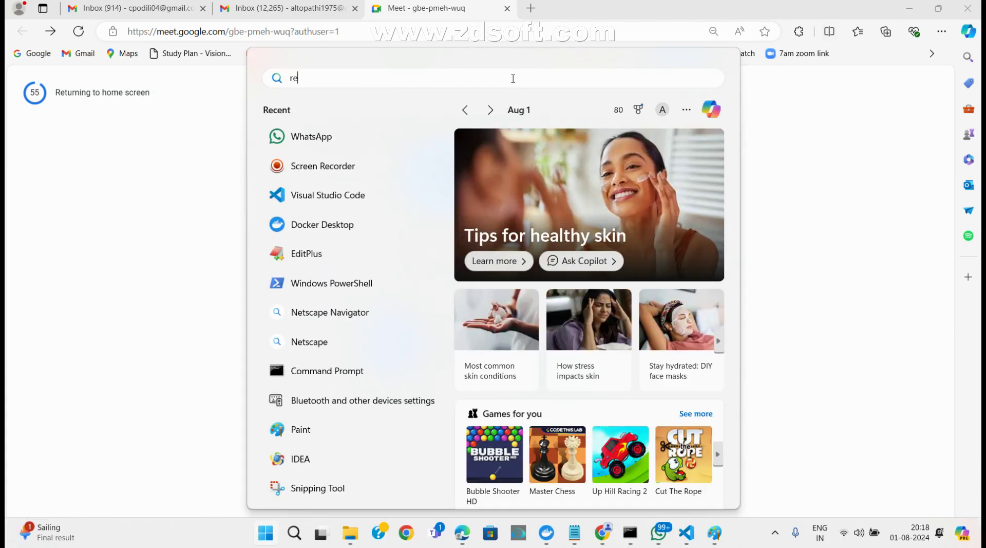
key(Return)
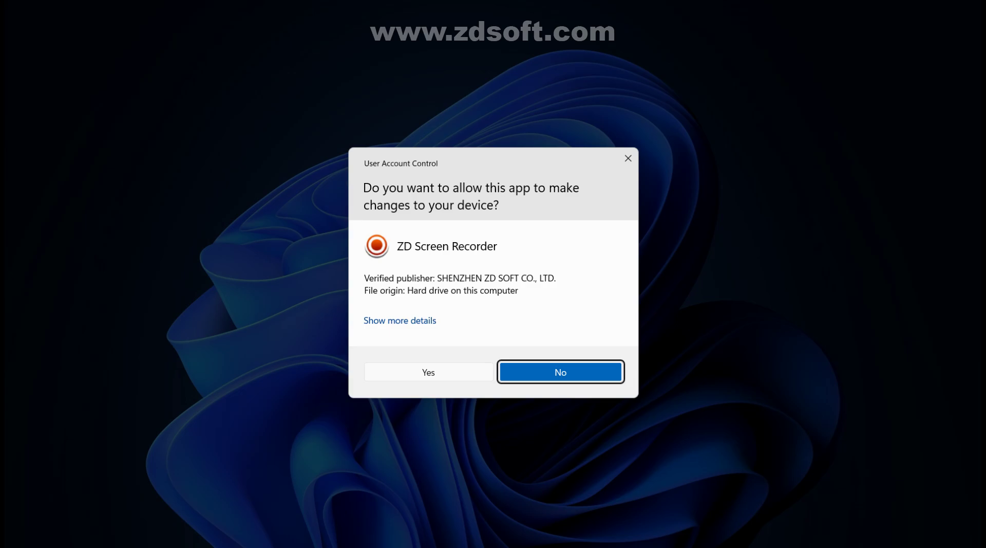
click(436, 372)
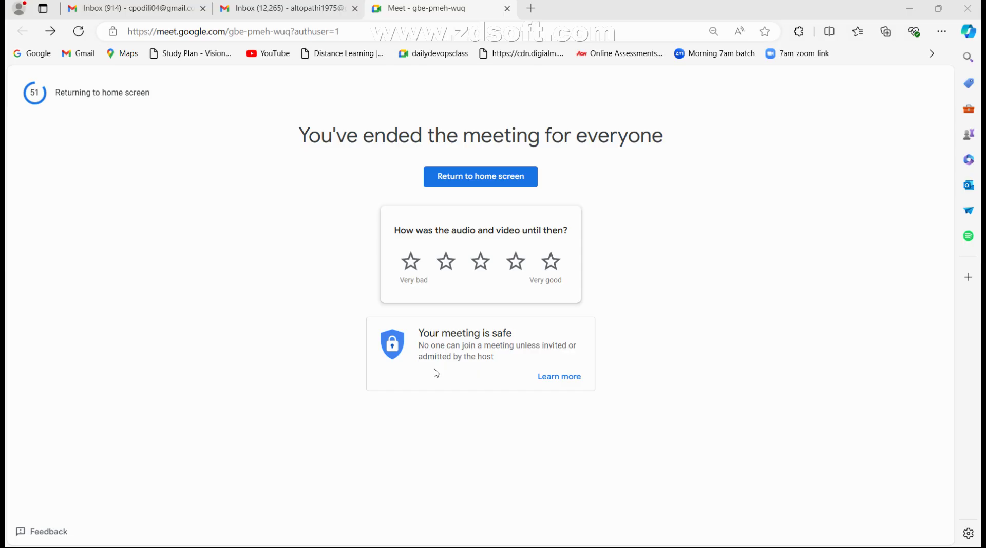